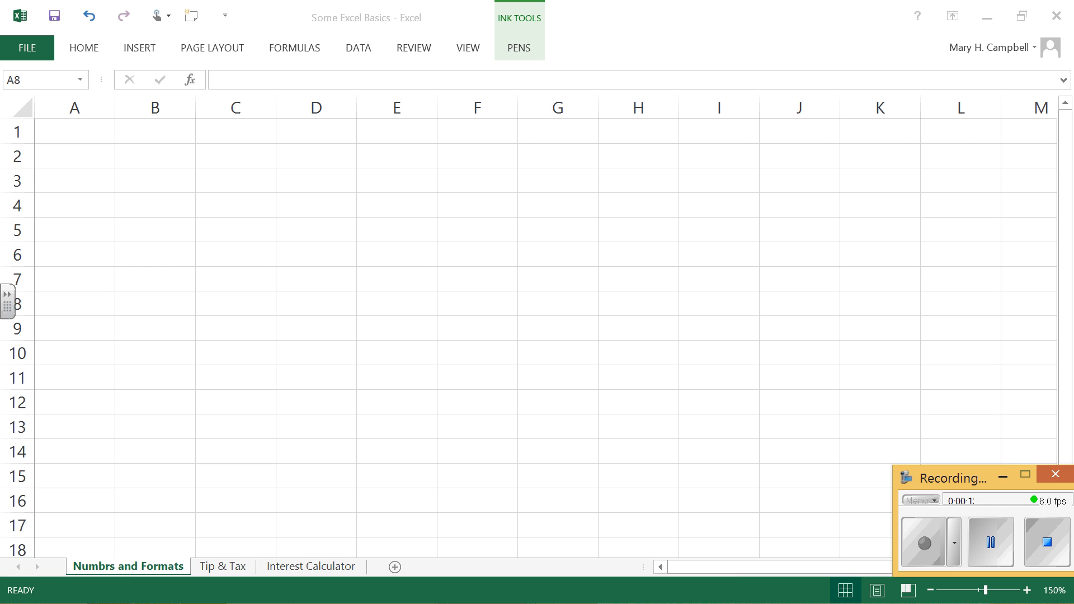
# Step: Examine how the grid is addressed by selecting columns A to D, rows 1, 3, 5 and 6, and cell B3 in turn
pyautogui.click(105, 103)
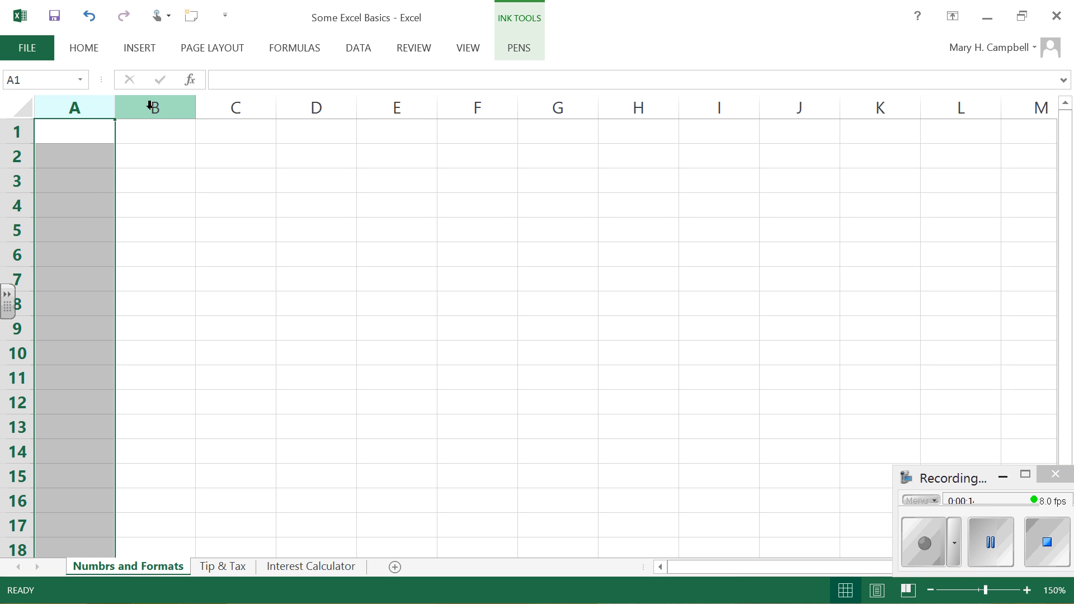
pyautogui.click(157, 107)
pyautogui.click(251, 100)
pyautogui.click(321, 101)
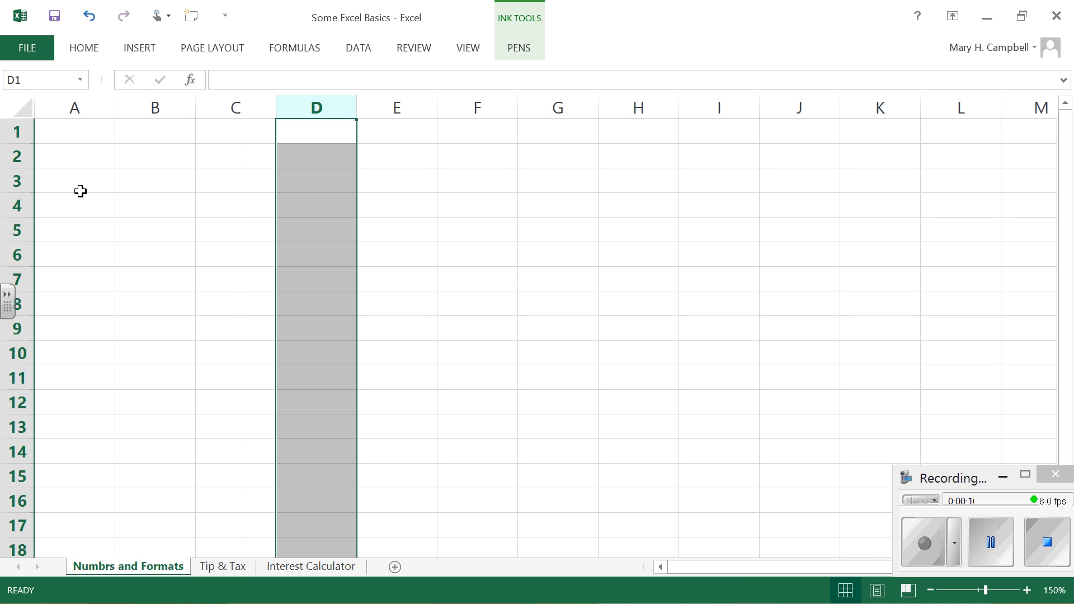
pyautogui.click(16, 132)
pyautogui.click(17, 181)
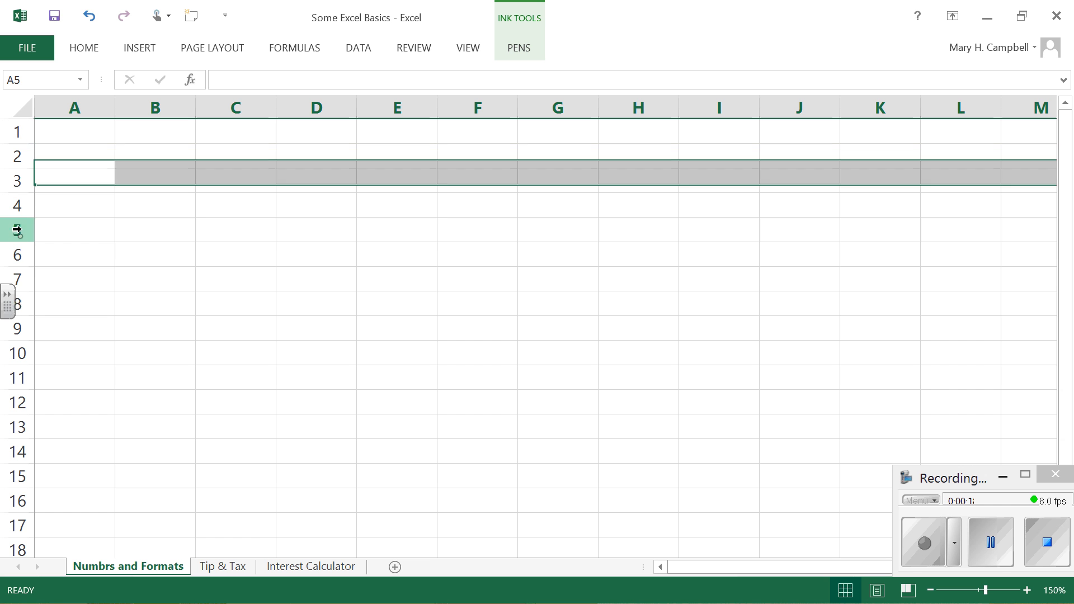
pyautogui.click(17, 229)
pyautogui.click(17, 254)
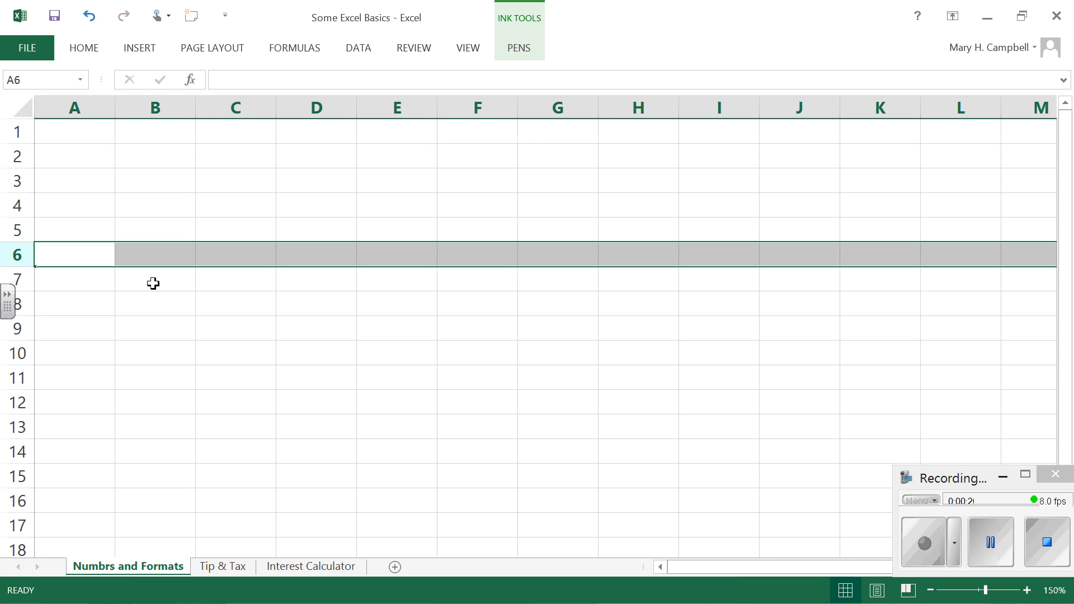
pyautogui.click(162, 179)
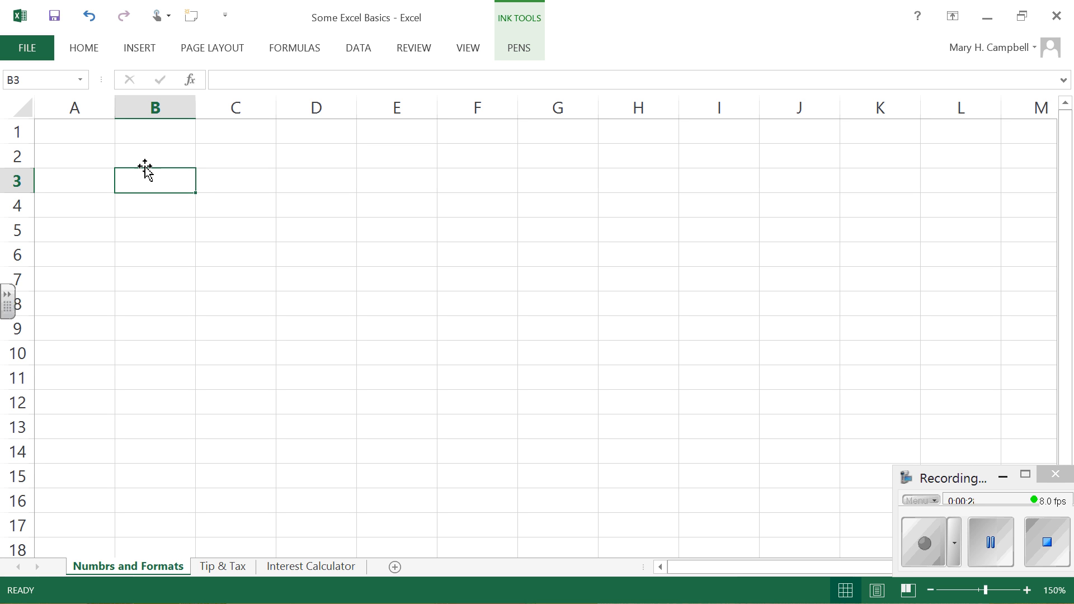
pyautogui.click(37, 81)
pyautogui.click(169, 182)
# Step: Enter the title "Numbers and Formats" in cell A1
pyautogui.click(83, 135)
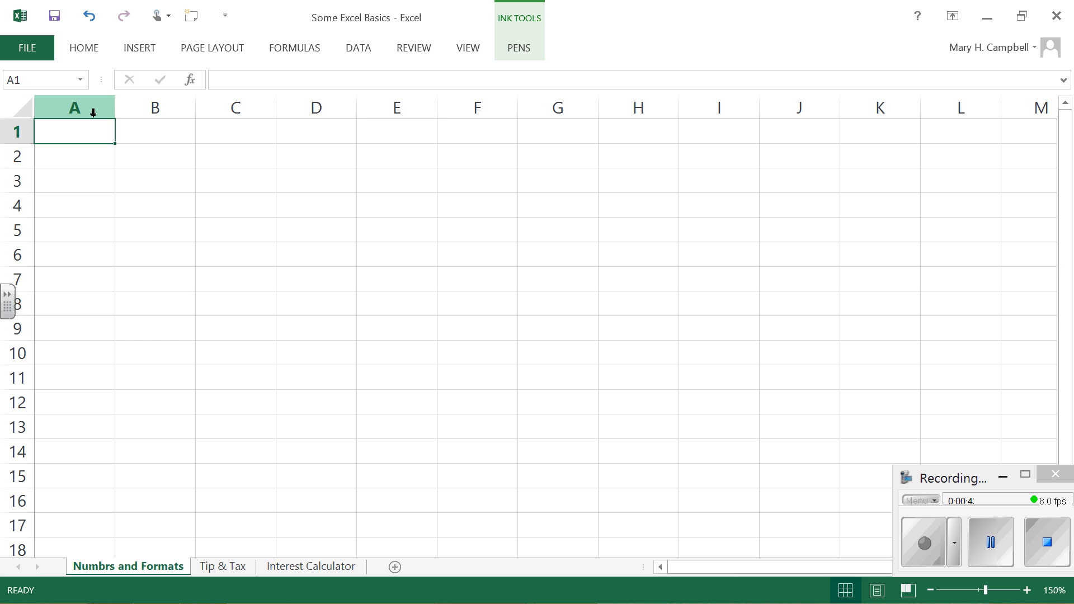
pyautogui.write('Numbers a')
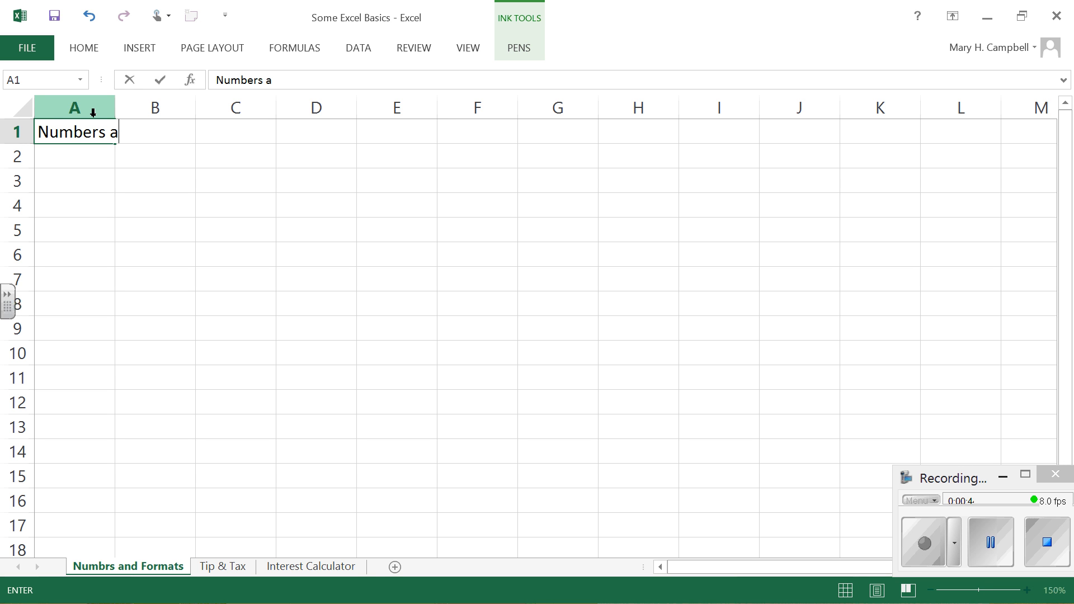
pyautogui.write('nd Forma')
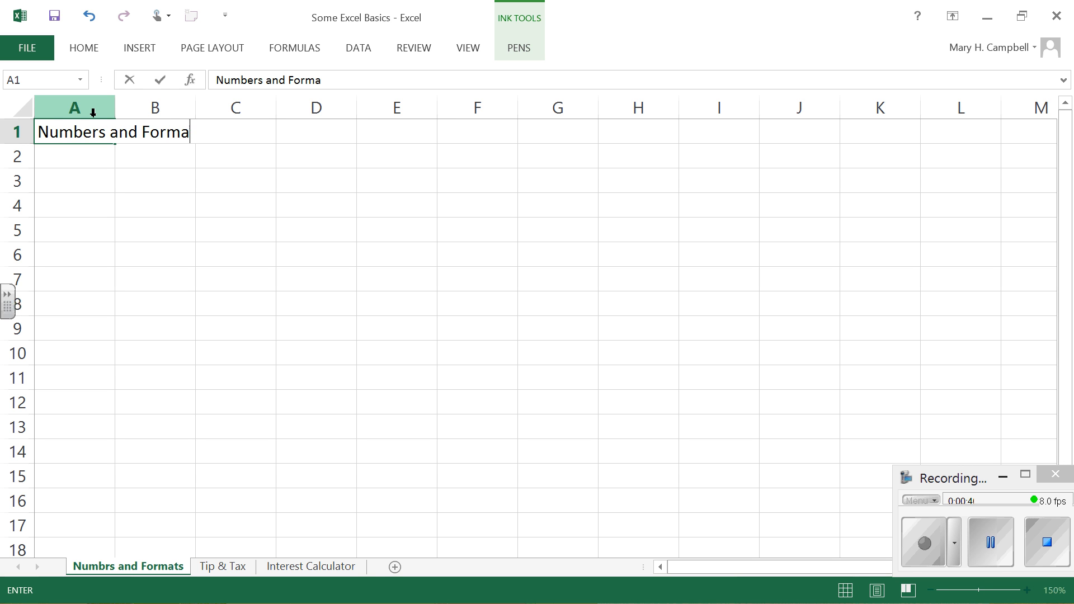
pyautogui.write('ts')
pyautogui.press('Return')
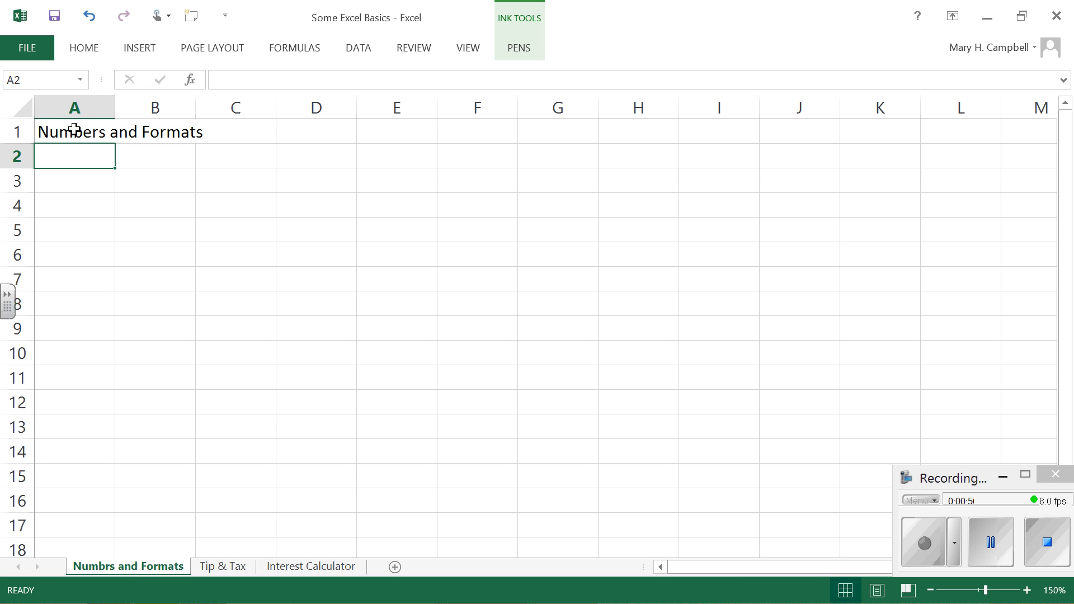
# Step: Merge and center the title across cells A1 to C1
pyautogui.click(69, 129)
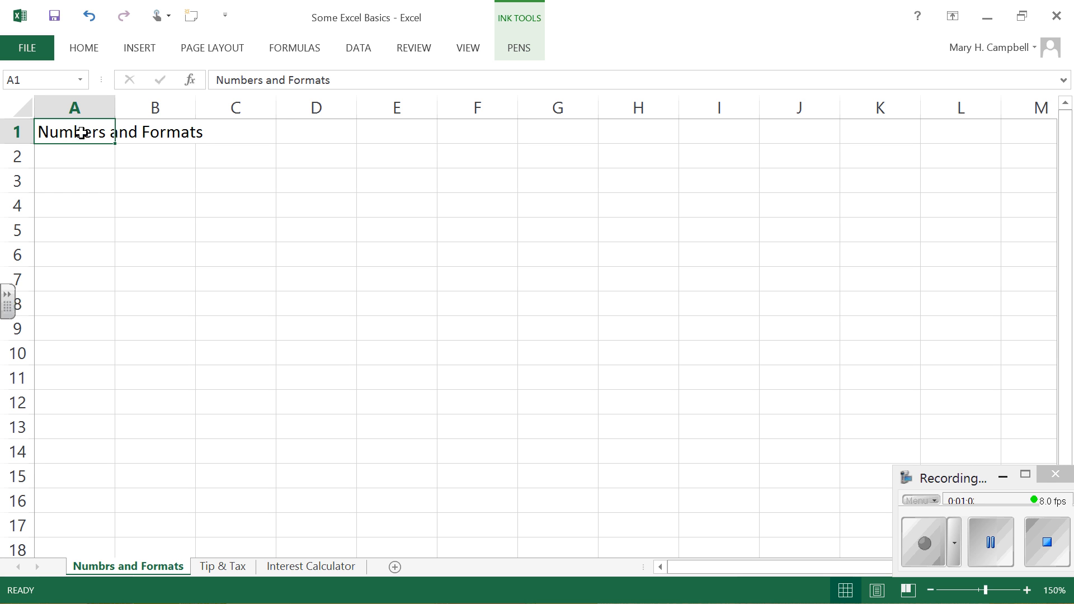
pyautogui.moveTo(82, 133); pyautogui.dragTo(215, 138)
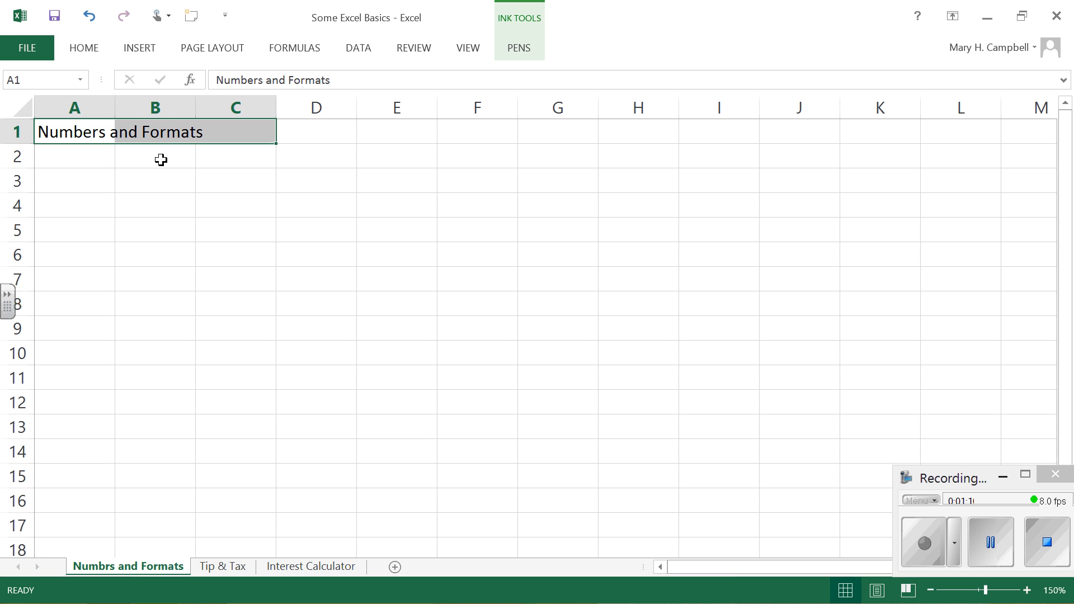
pyautogui.click(94, 49)
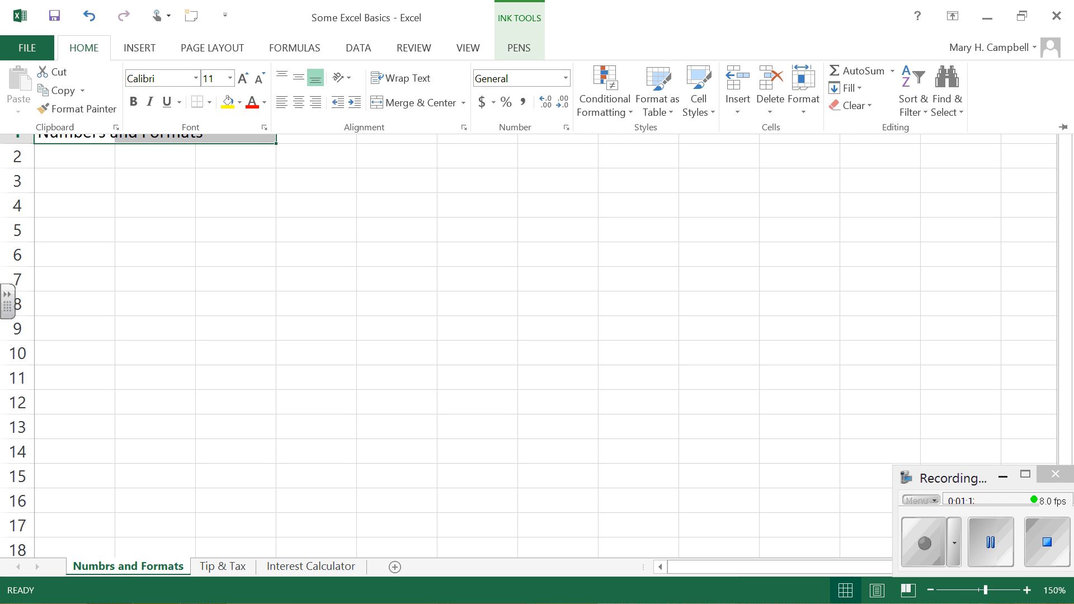
pyautogui.click(415, 103)
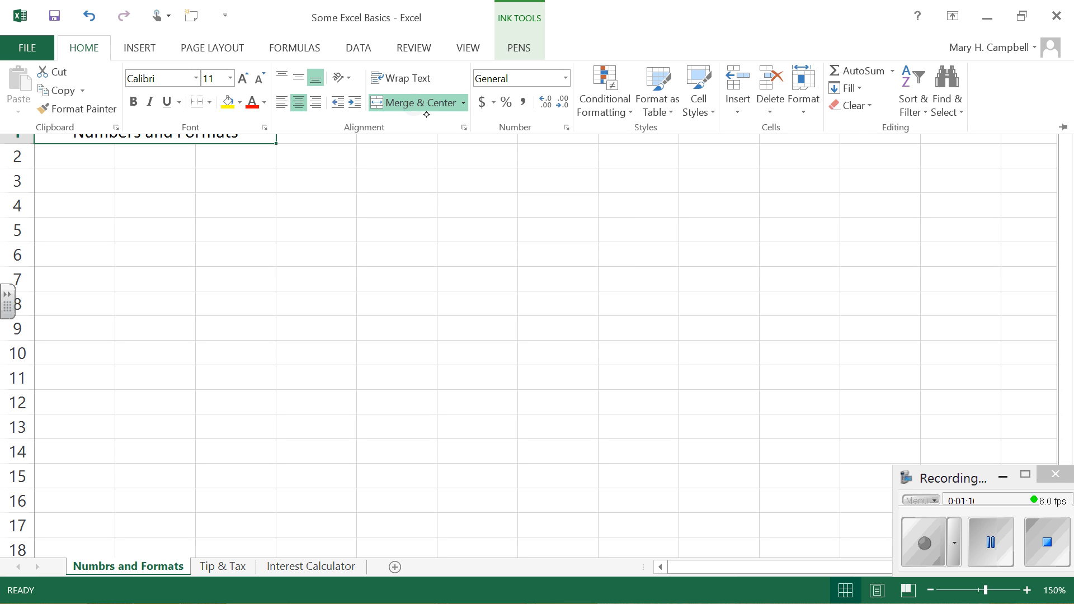
pyautogui.click(318, 228)
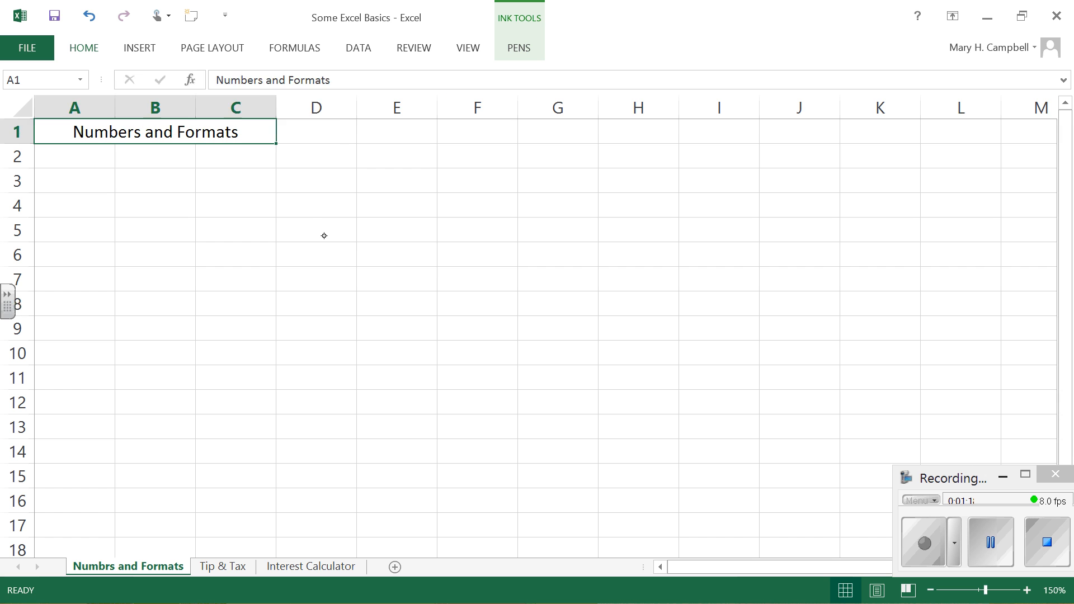
pyautogui.click(321, 231)
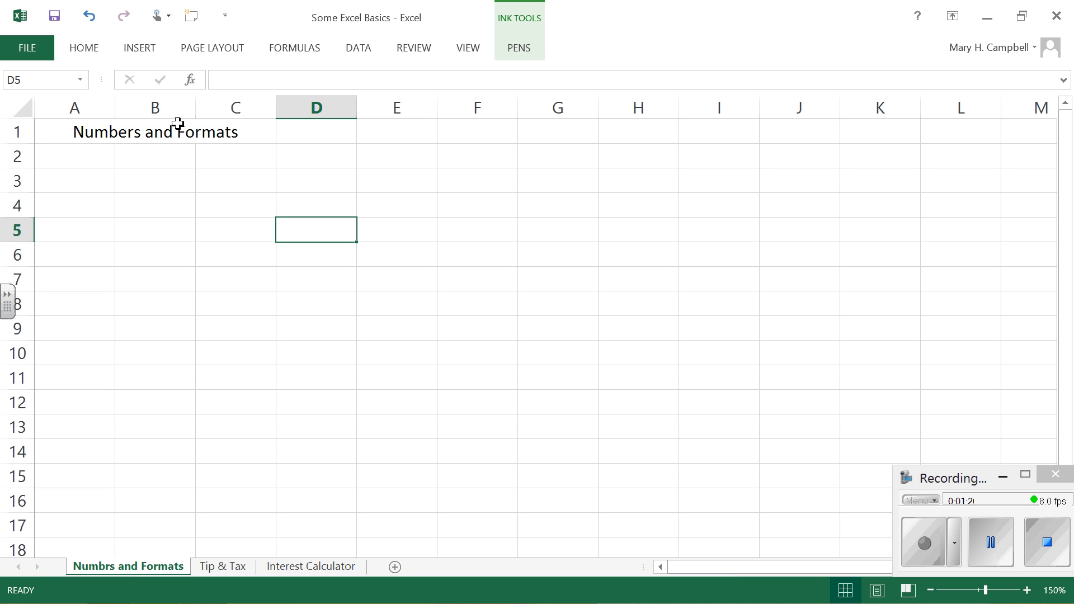
# Step: Enter the labels "Bold" in cell C5 and "Italic" in cell C6
pyautogui.click(251, 232)
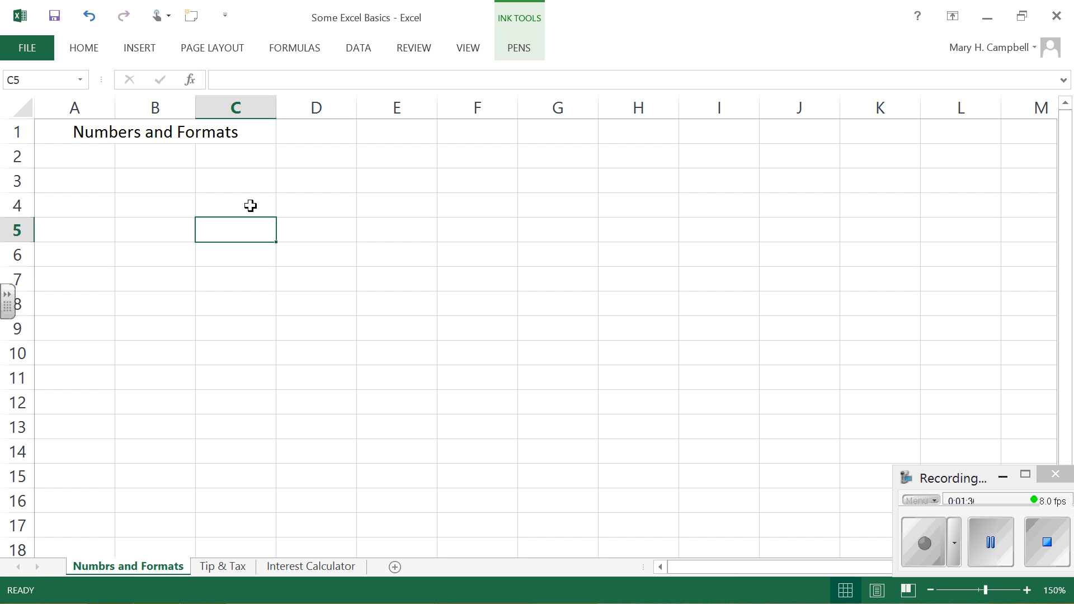
pyautogui.write('Bold')
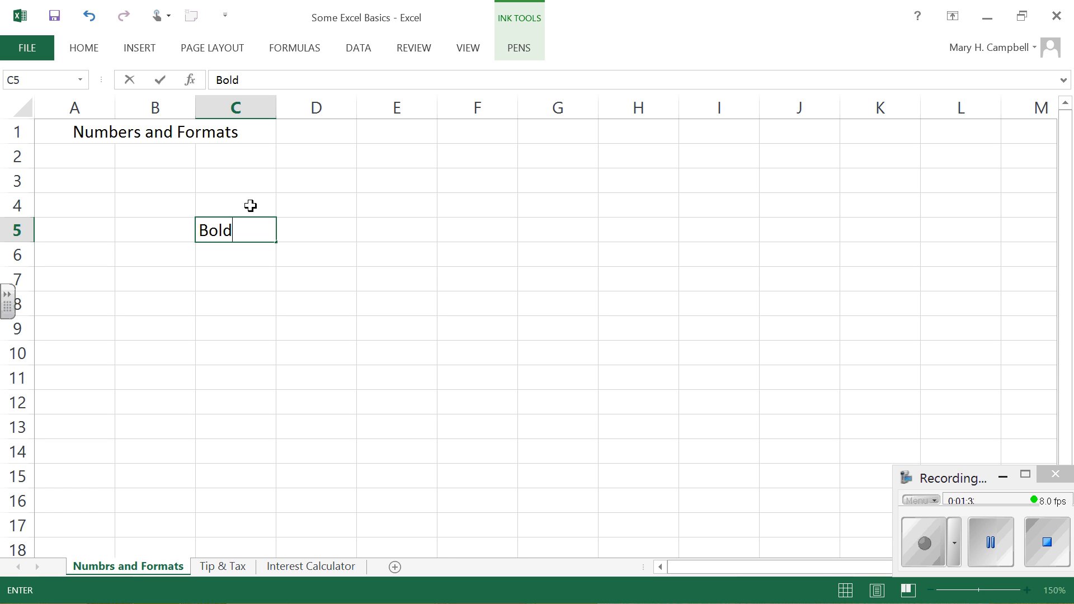
pyautogui.press('Return')
pyautogui.write('I')
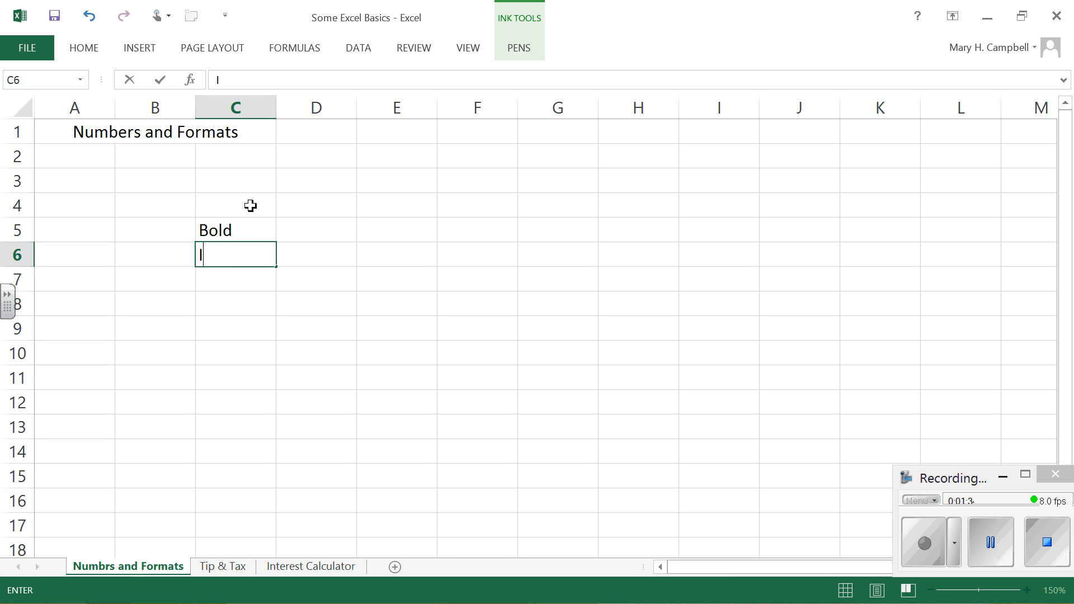
pyautogui.write('talis')
pyautogui.press('BackSpace')
pyautogui.write('c')
pyautogui.press('Return')
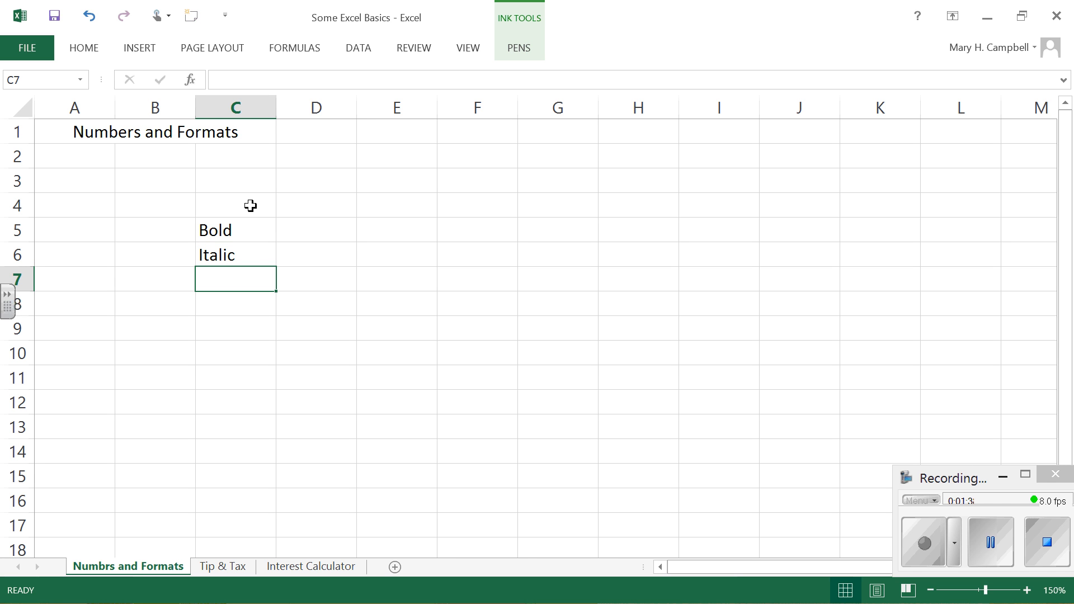
# Step: Enter the labels "Scientific Notation" in cell C7 and "Percent" in cell C8
pyautogui.write('Scien')
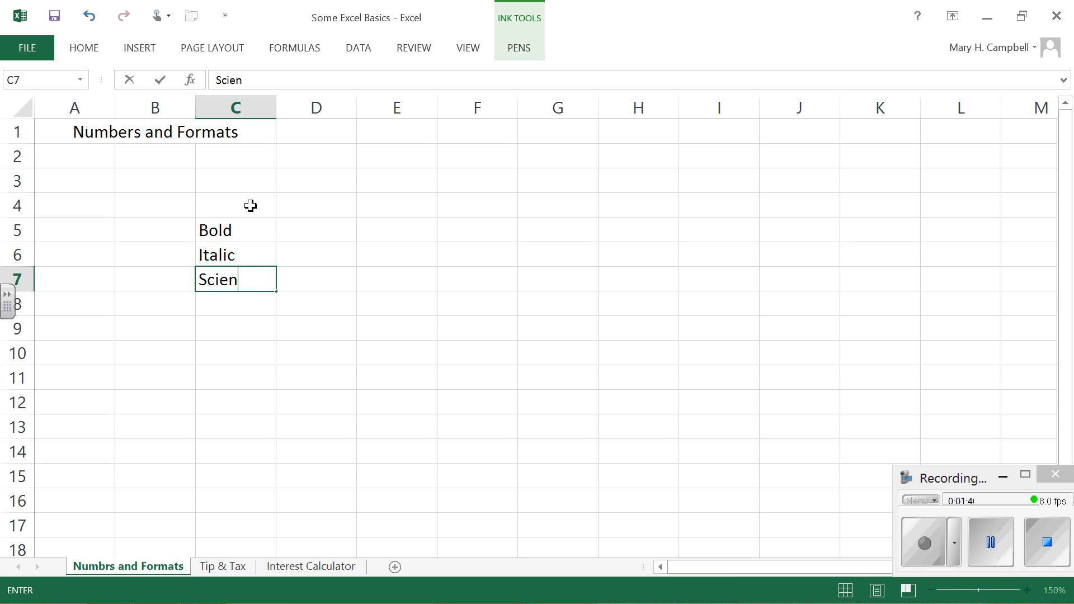
pyautogui.write('tific Not')
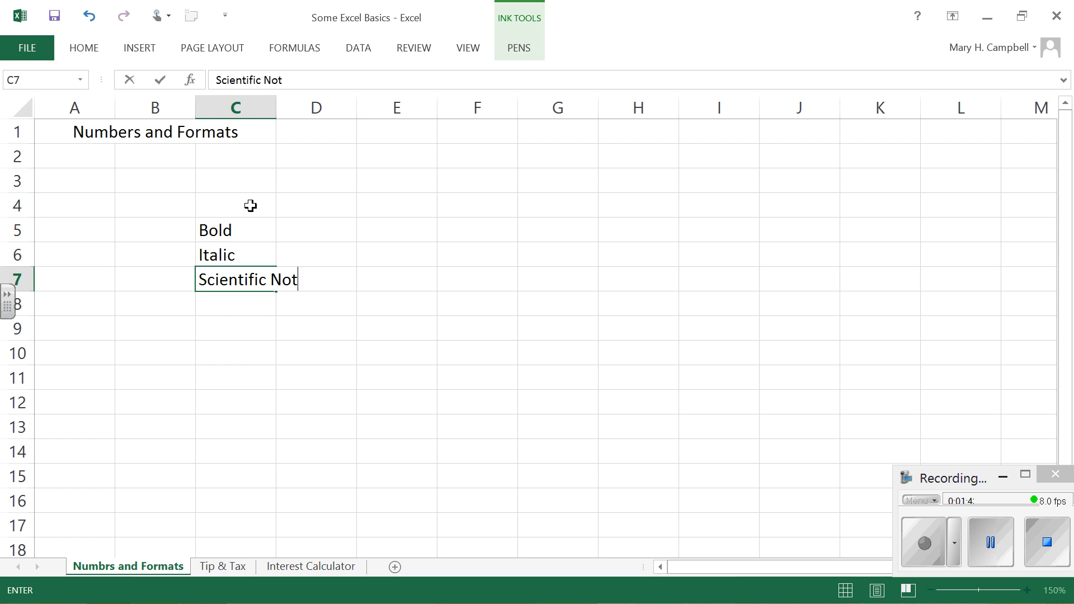
pyautogui.write('ation')
pyautogui.press('Return')
pyautogui.write('P')
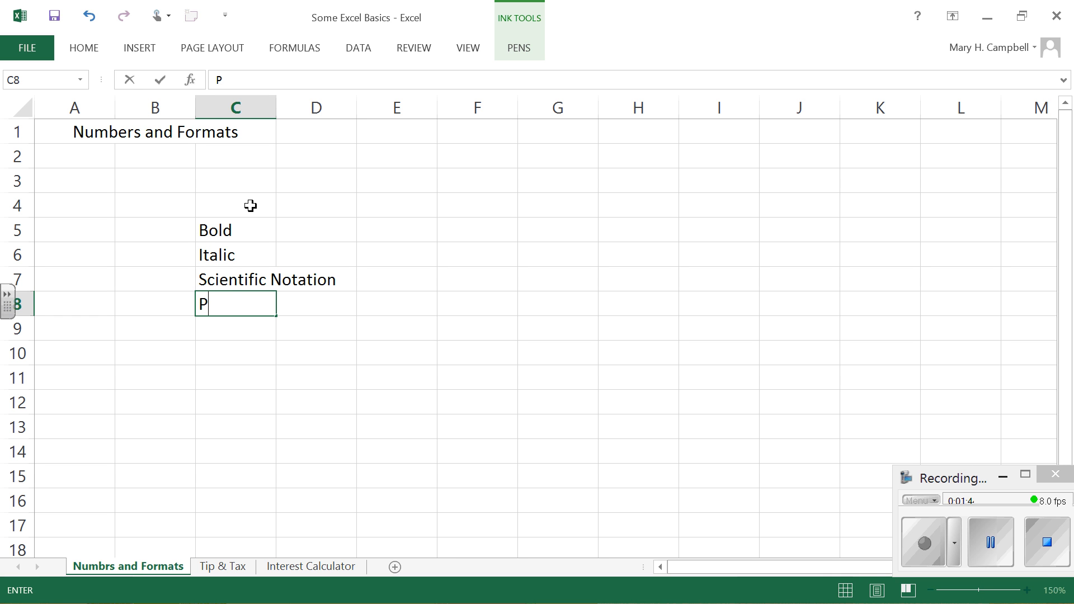
pyautogui.write('ercent')
pyautogui.press('Return')
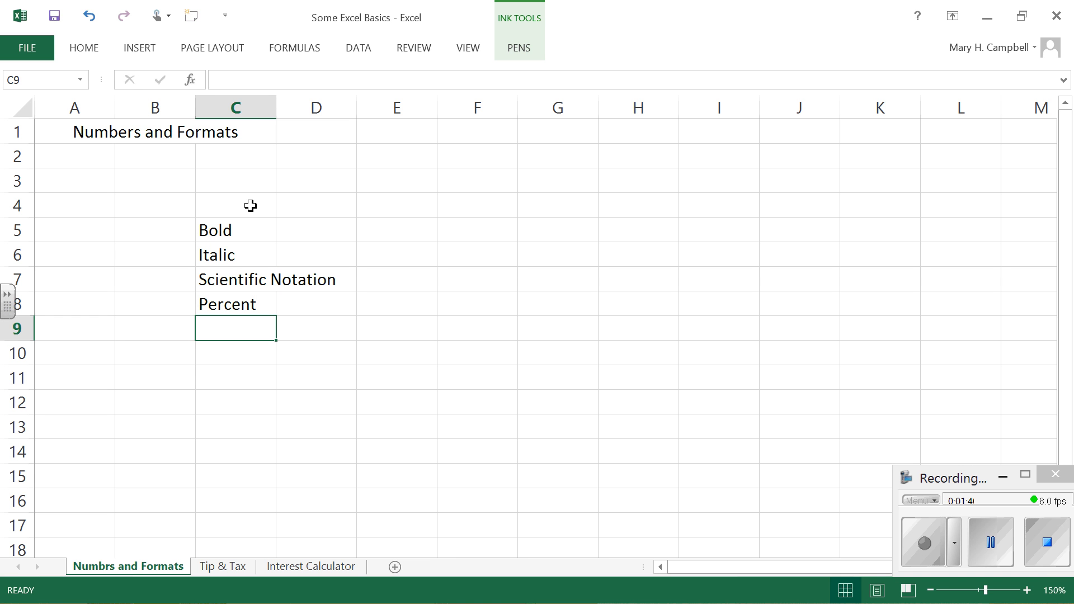
# Step: Enter the labels "Currency", "Accounting" and "Date" in cells C9 to C11
pyautogui.write('Currency')
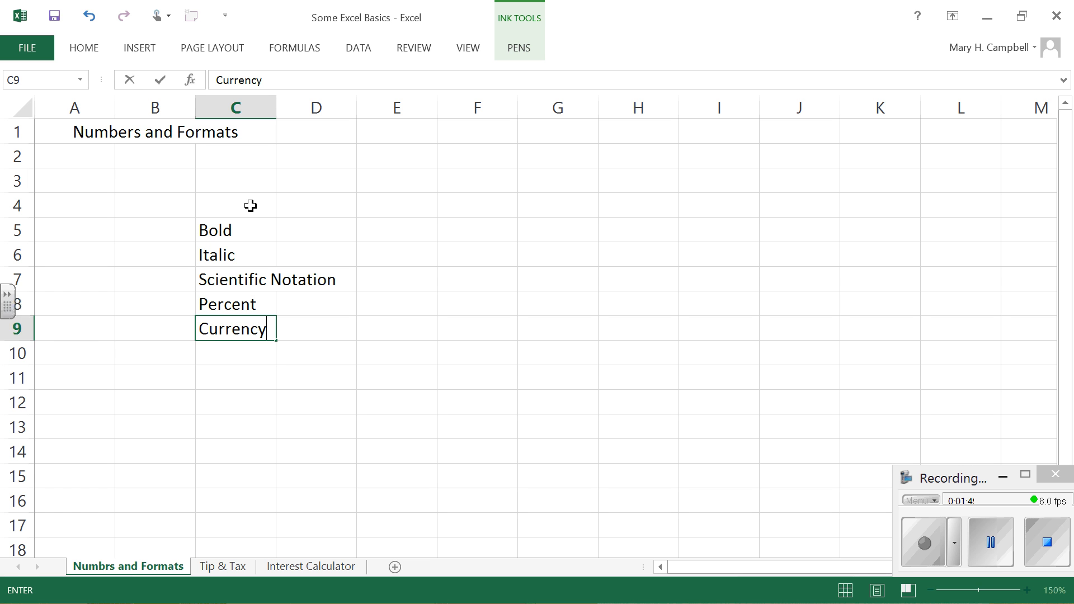
pyautogui.press('Return')
pyautogui.write('A')
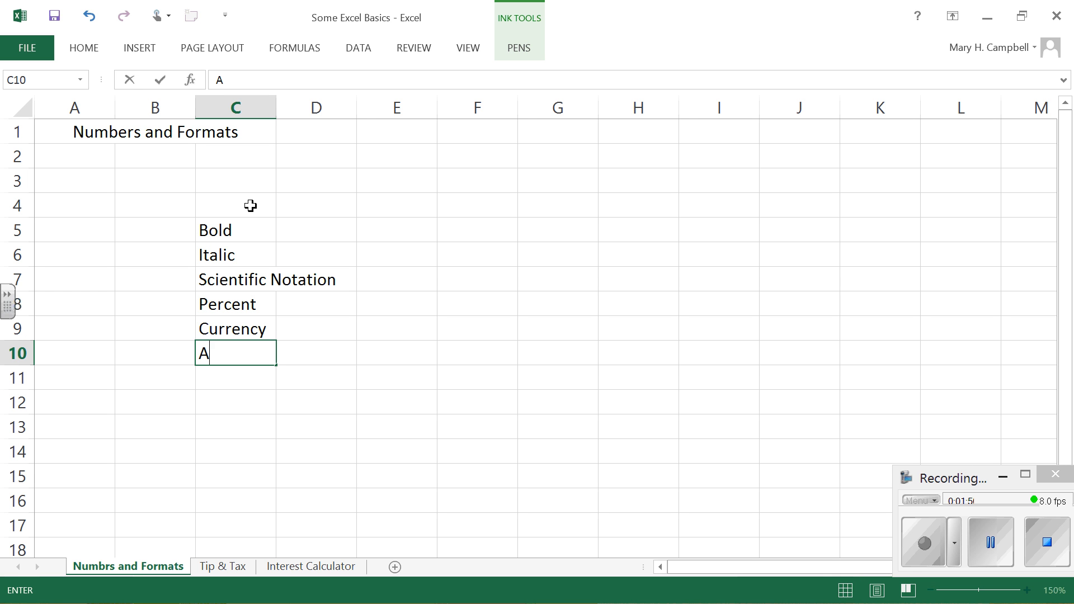
pyautogui.write('ccounting')
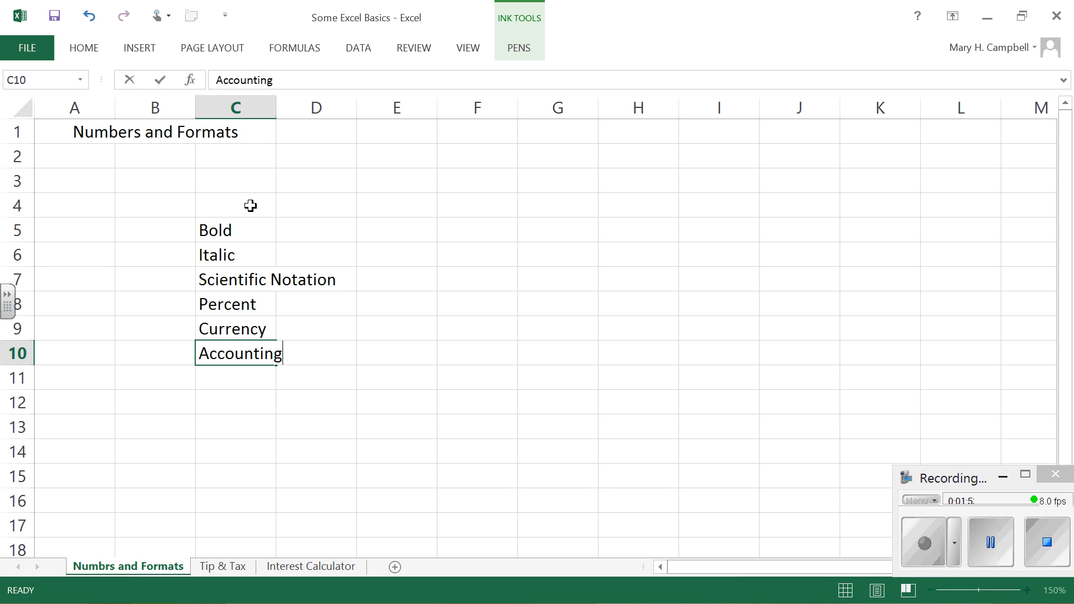
pyautogui.press('Return')
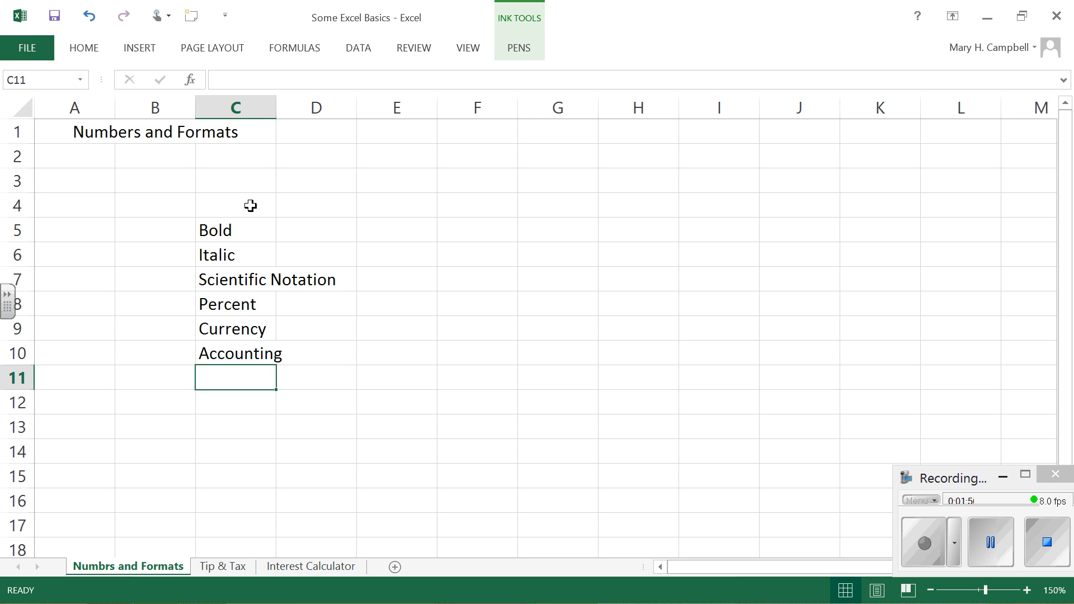
pyautogui.write('Date')
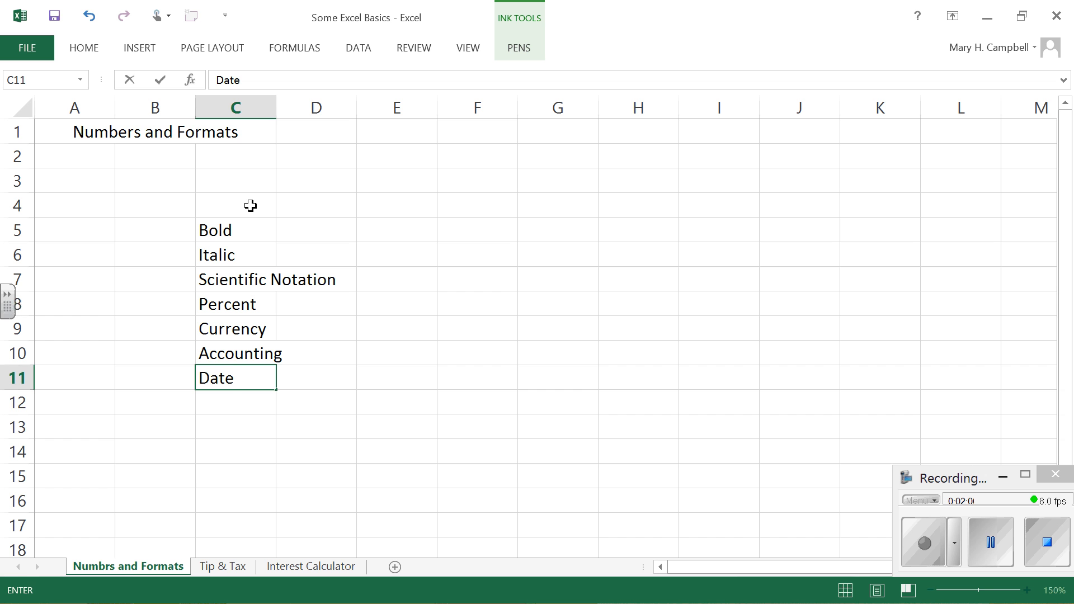
pyautogui.press('Return')
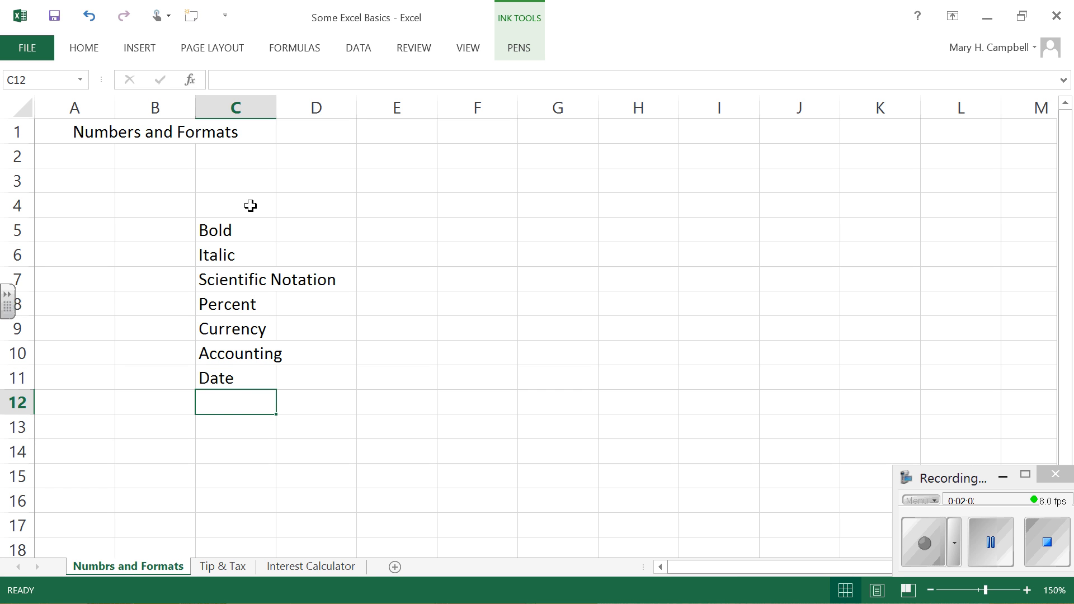
# Step: Enter 22 in cell D5 beside the Bold label and -63 in cell D6 beside Italic
pyautogui.click(316, 229)
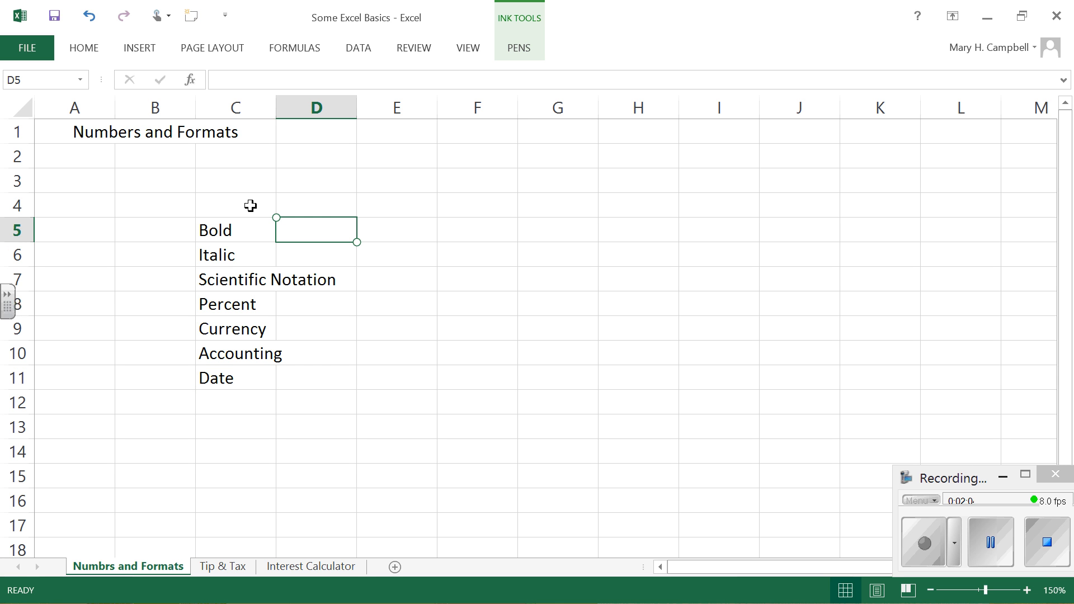
pyautogui.write('22')
pyautogui.press('Return')
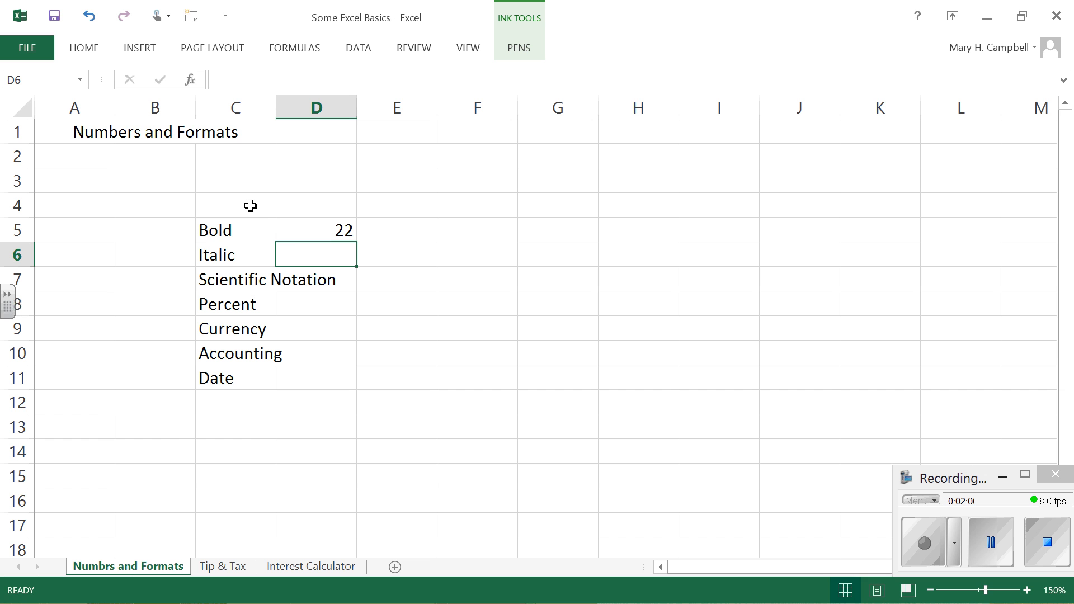
pyautogui.write('-63')
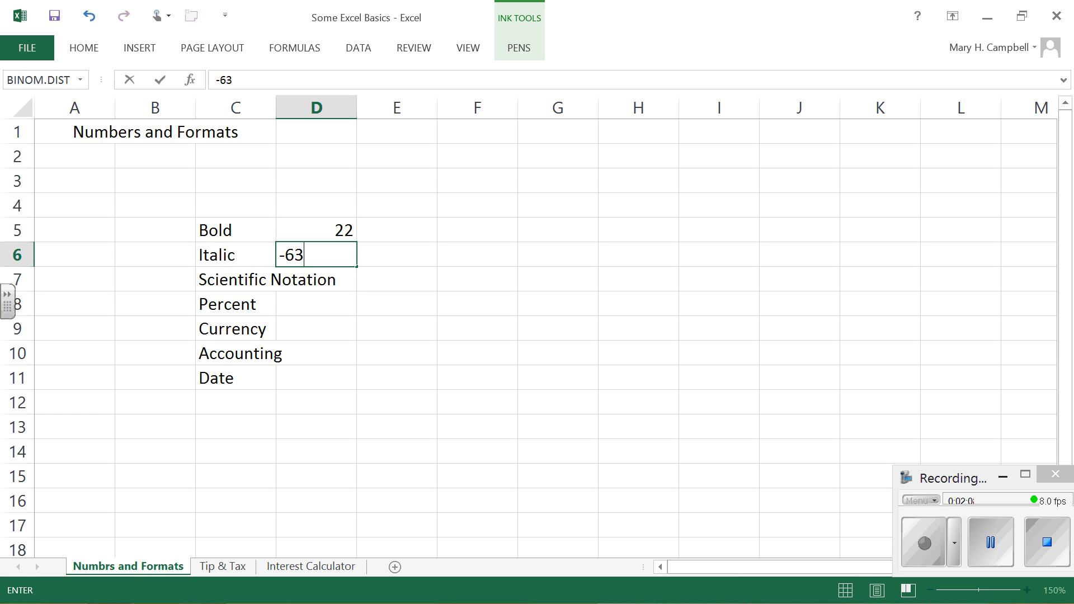
pyautogui.press('Return')
# Step: Enter .00073 in cell D7 beside the Scientific Notation label and .12 in cell D8 beside Percent
pyautogui.write('.')
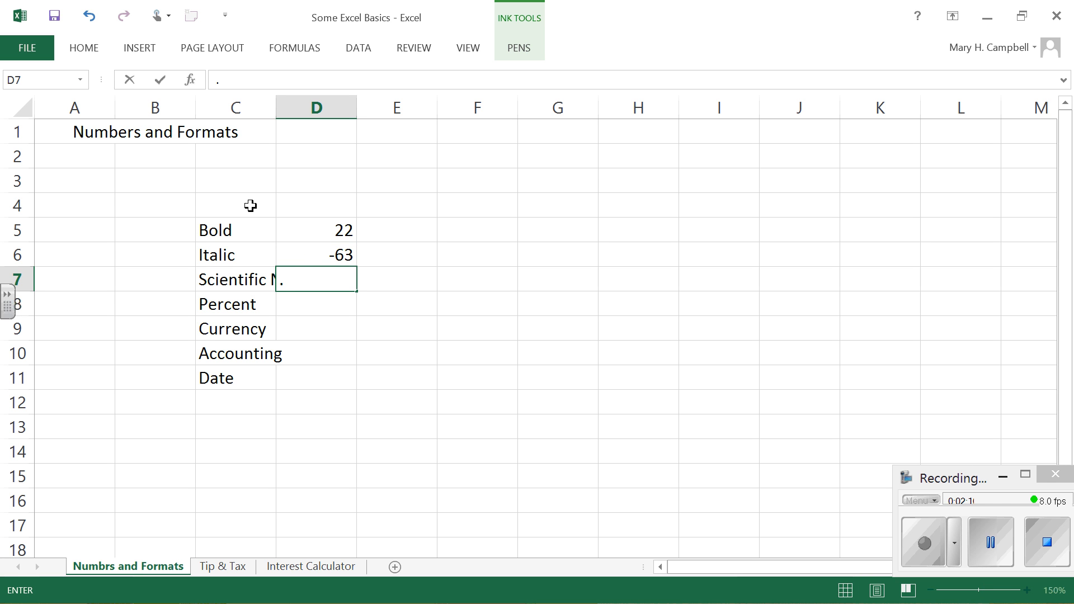
pyautogui.write('00073')
pyautogui.press('Return')
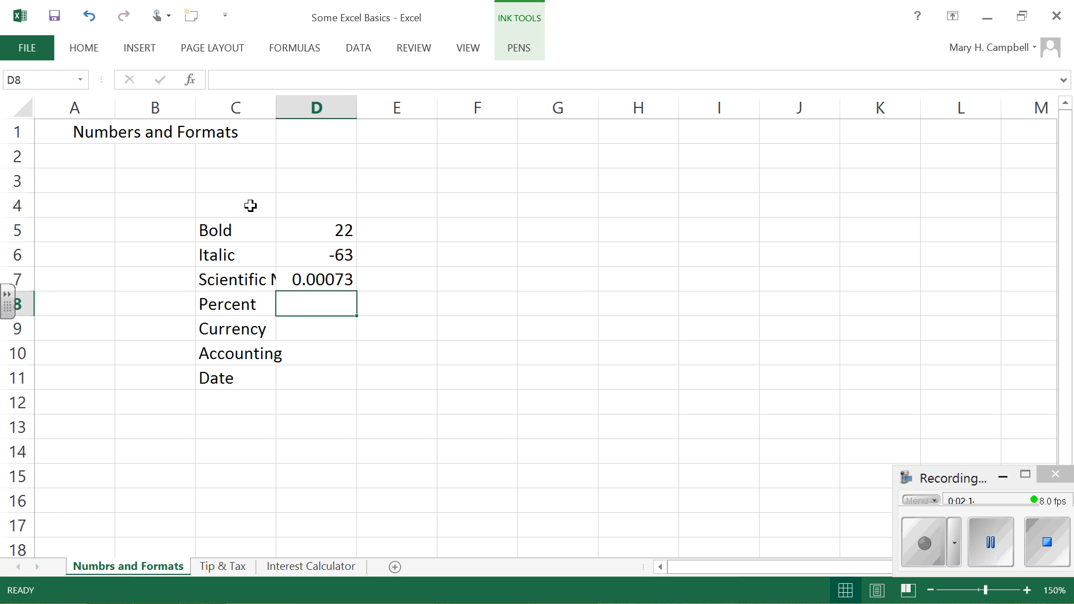
pyautogui.write('.12')
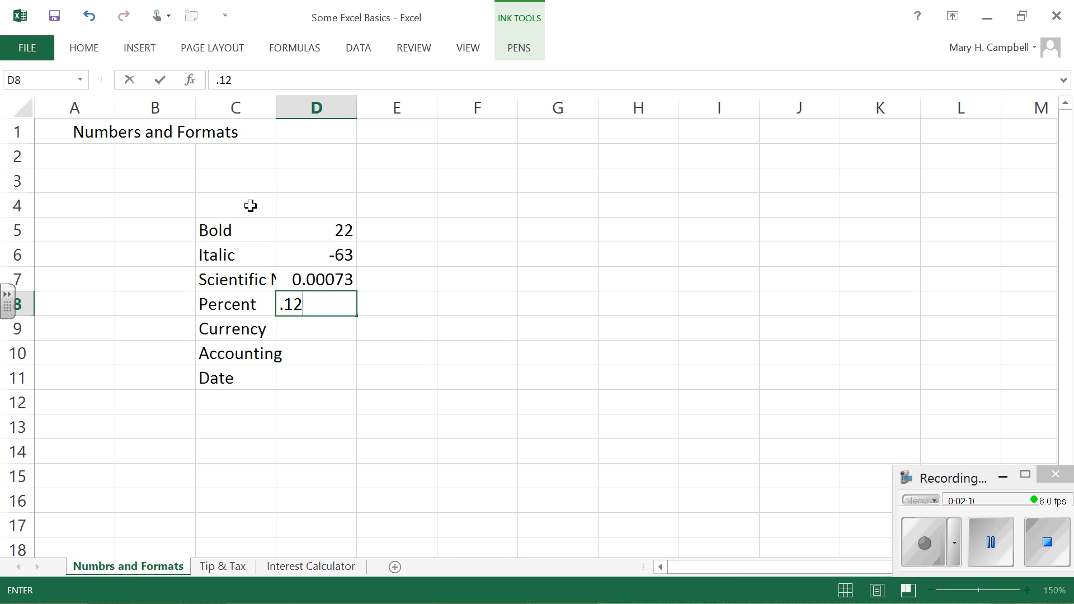
pyautogui.press('Return')
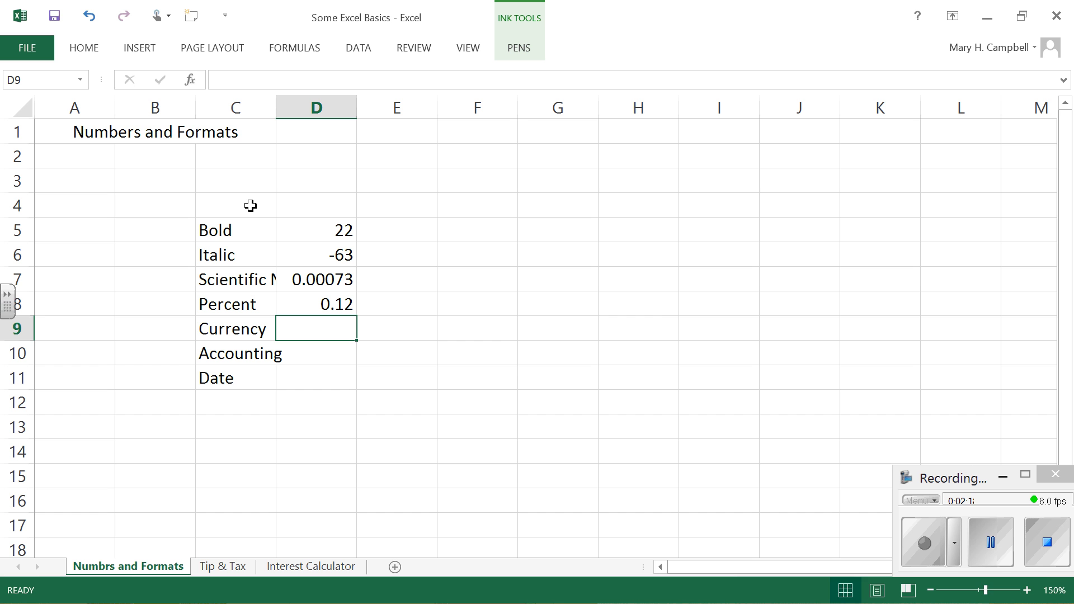
# Step: Enter 135.0468 in cell D9 beside the Currency label and -26.63 in cell D10 beside Accounting
pyautogui.write('135')
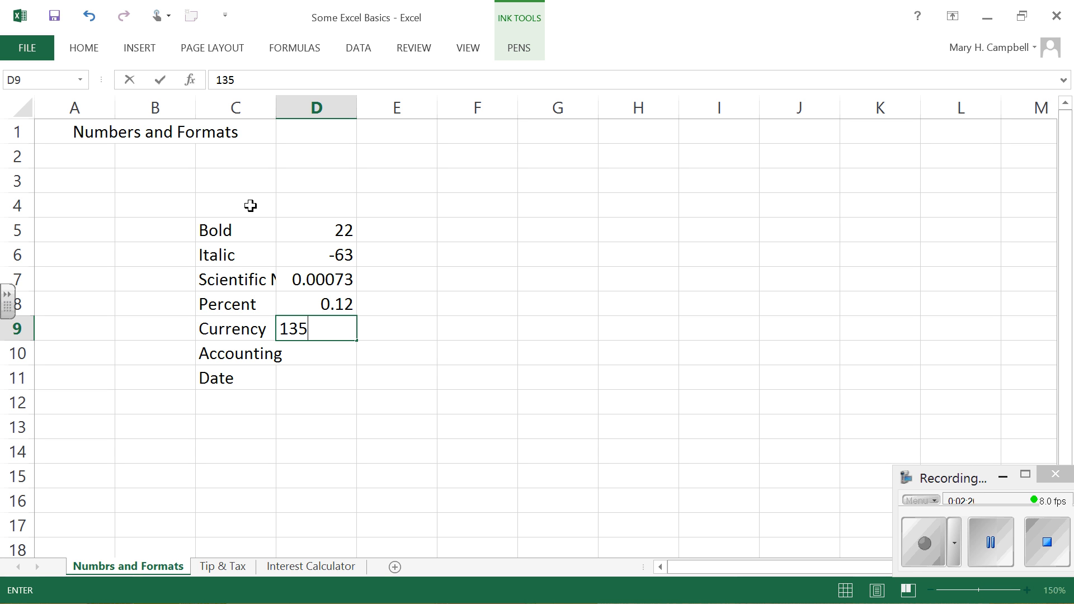
pyautogui.write('.0468')
pyautogui.press('Return')
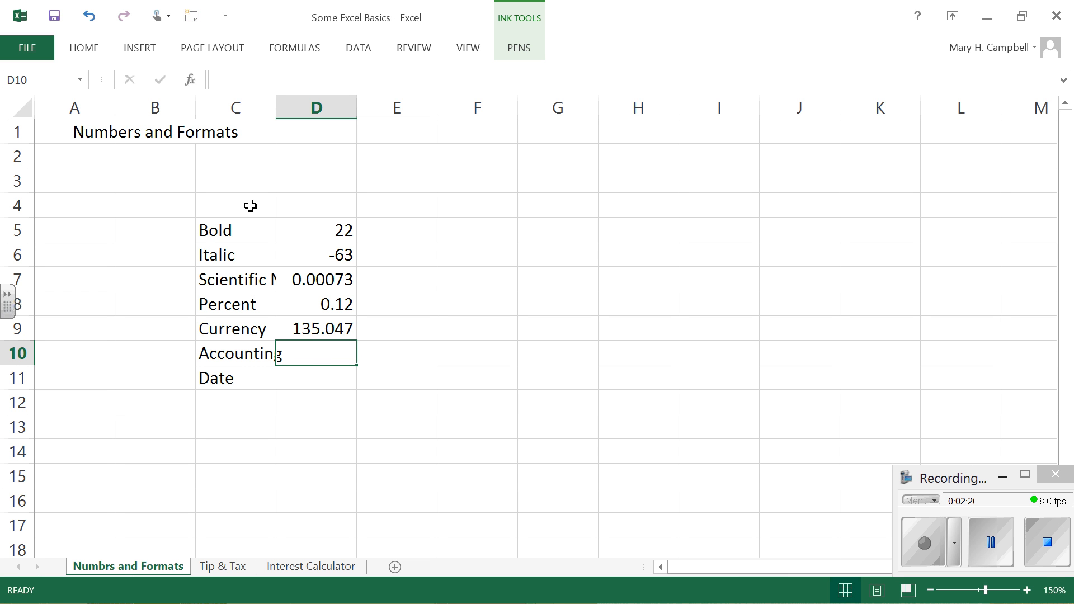
pyautogui.write('-26')
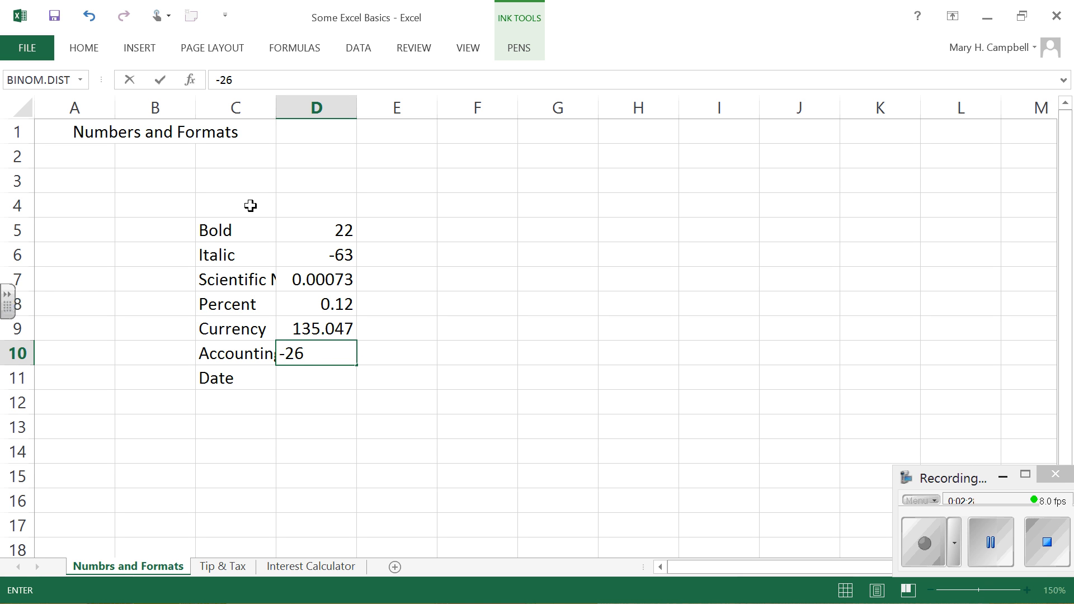
pyautogui.write('.63')
pyautogui.press('Return')
# Step: Enter 1/6 in cell D11 beside the Date label
pyautogui.write('1/1')
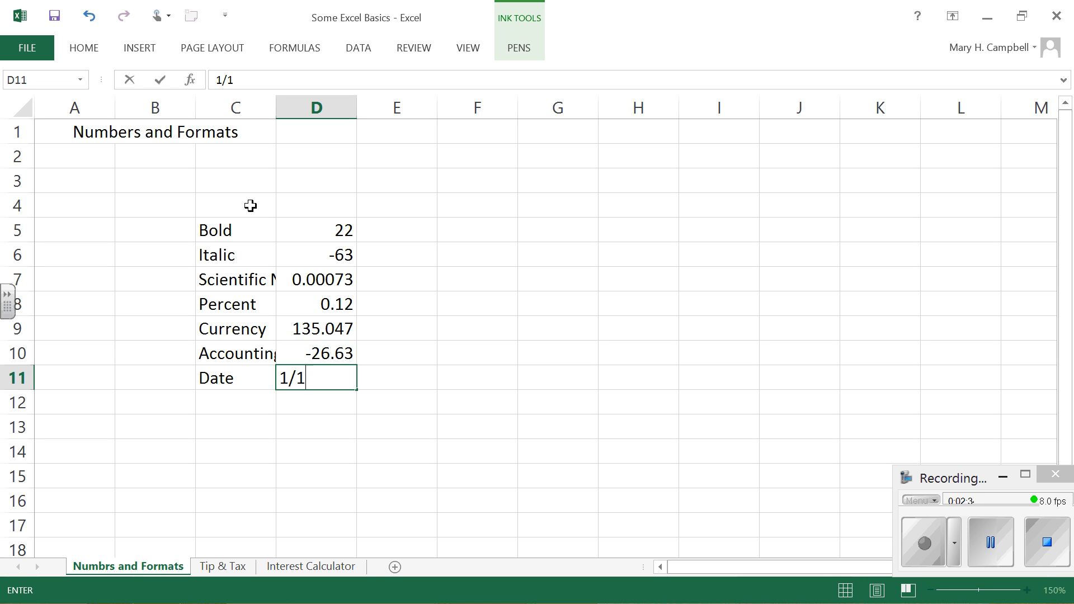
pyautogui.press('BackSpace')
pyautogui.write('6')
pyautogui.press('Return')
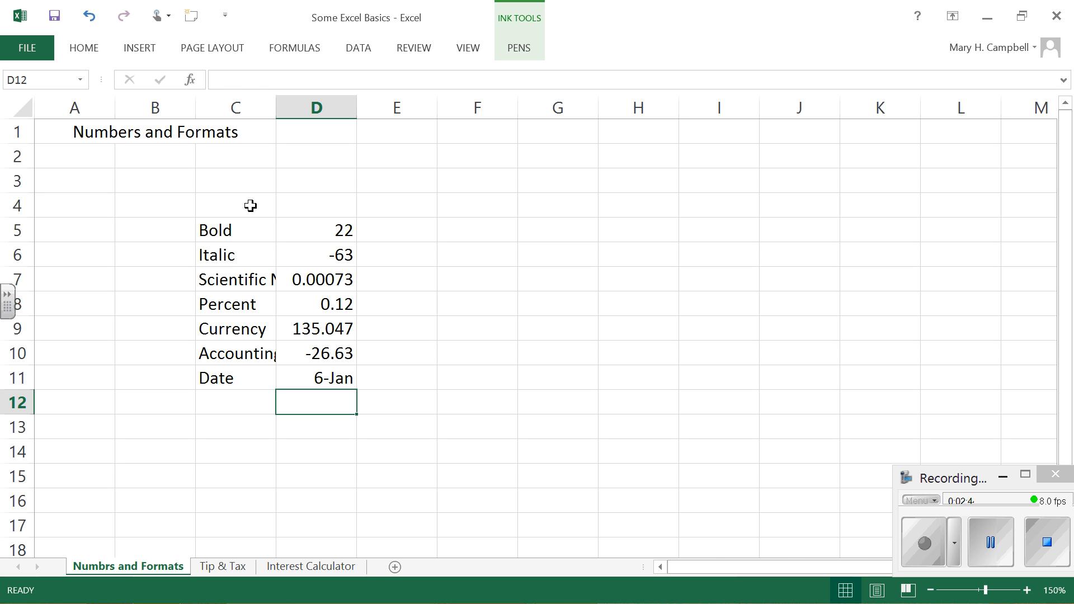
# Step: Apply the General number format to the date in cell D11, and switch the cell to the Number format
pyautogui.press('Up')
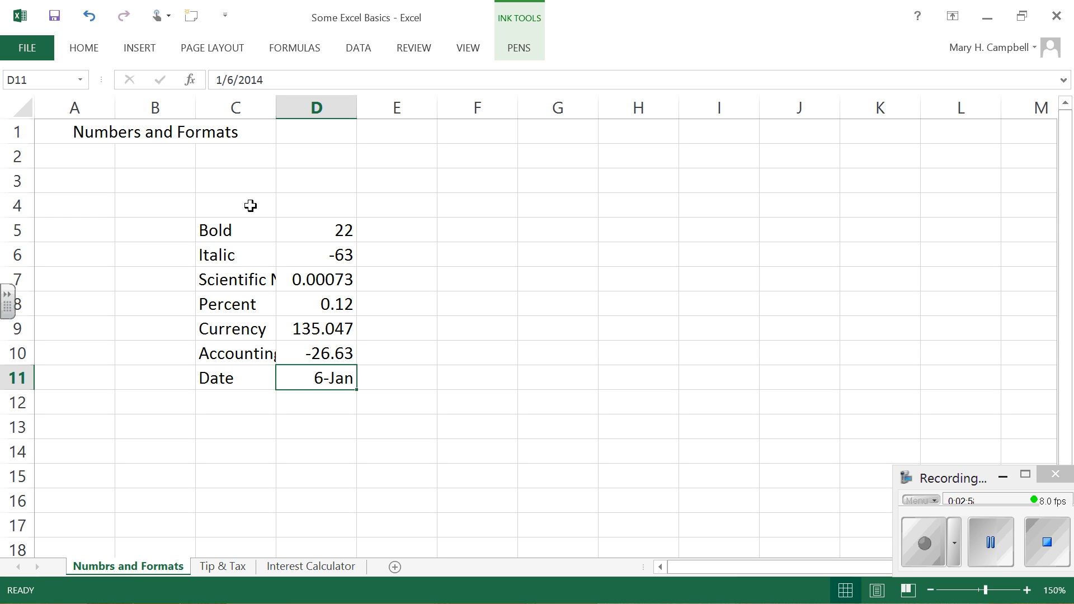
pyautogui.click(84, 48)
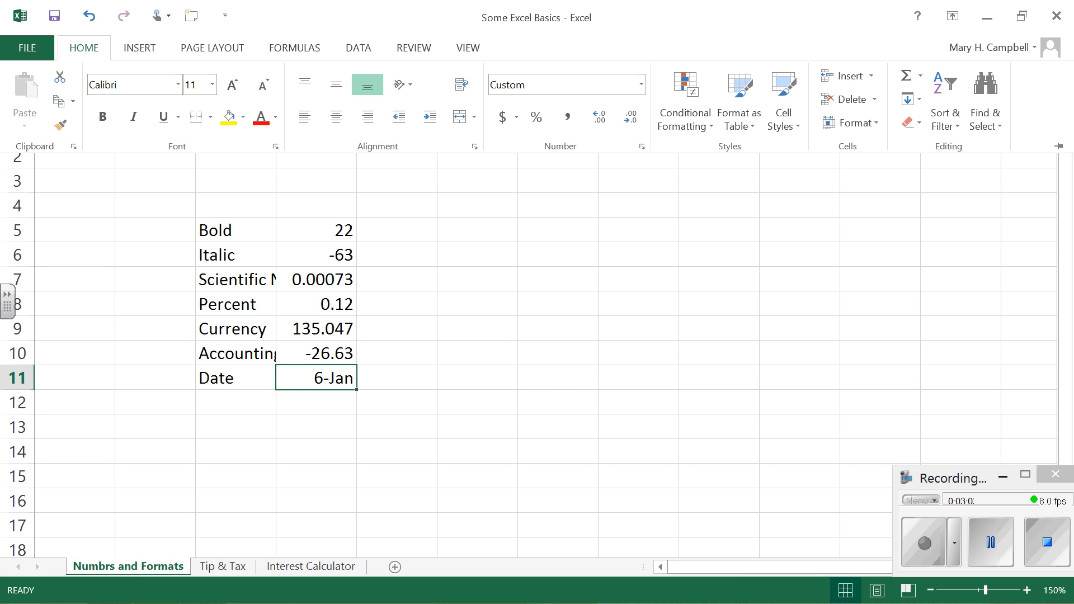
pyautogui.click(641, 84)
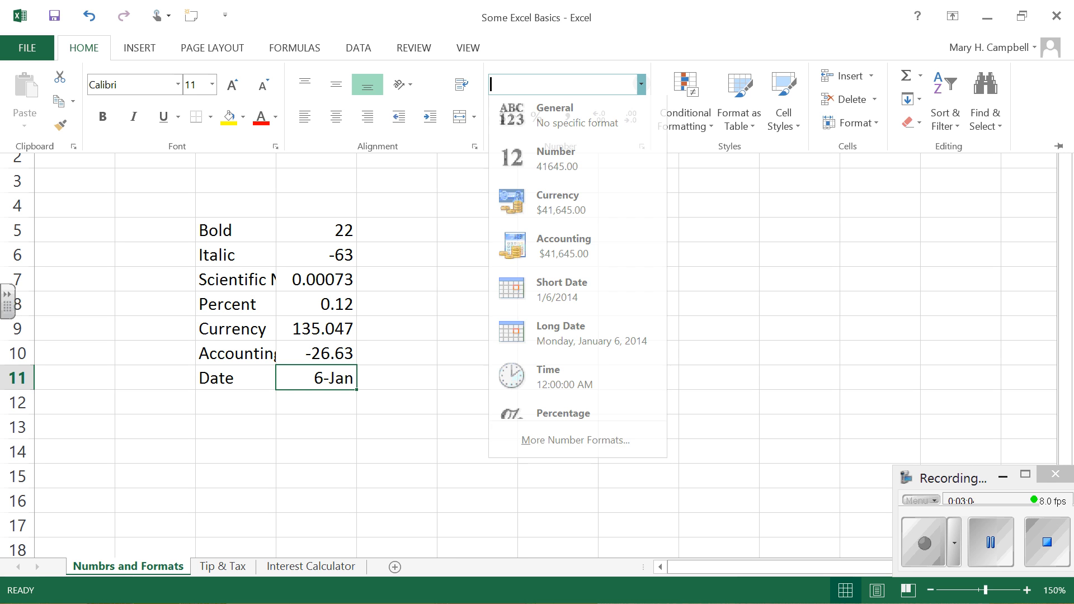
pyautogui.click(578, 120)
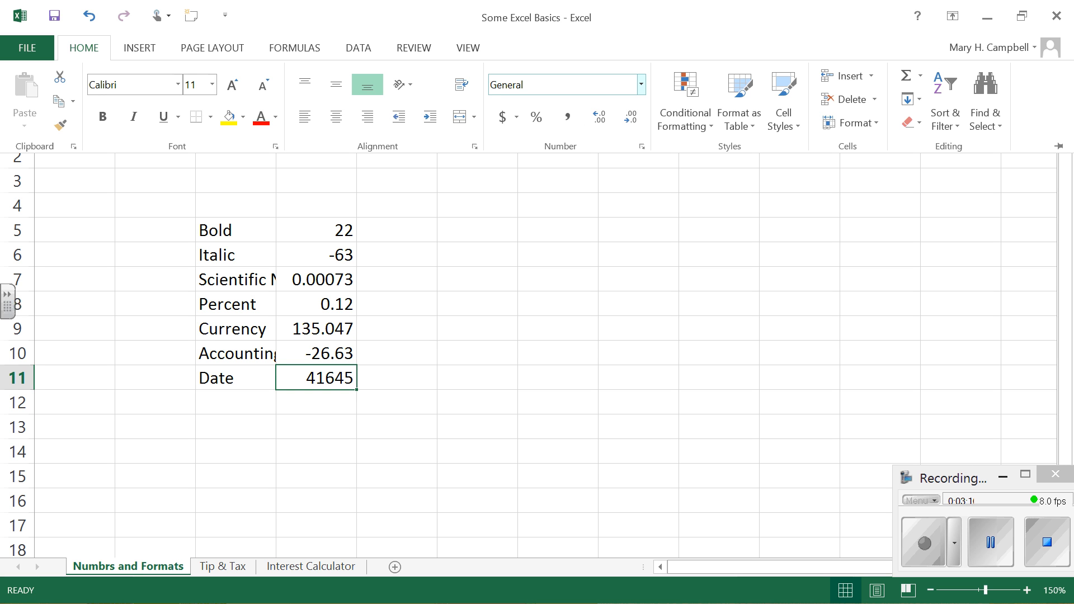
pyautogui.click(641, 84)
pyautogui.click(568, 162)
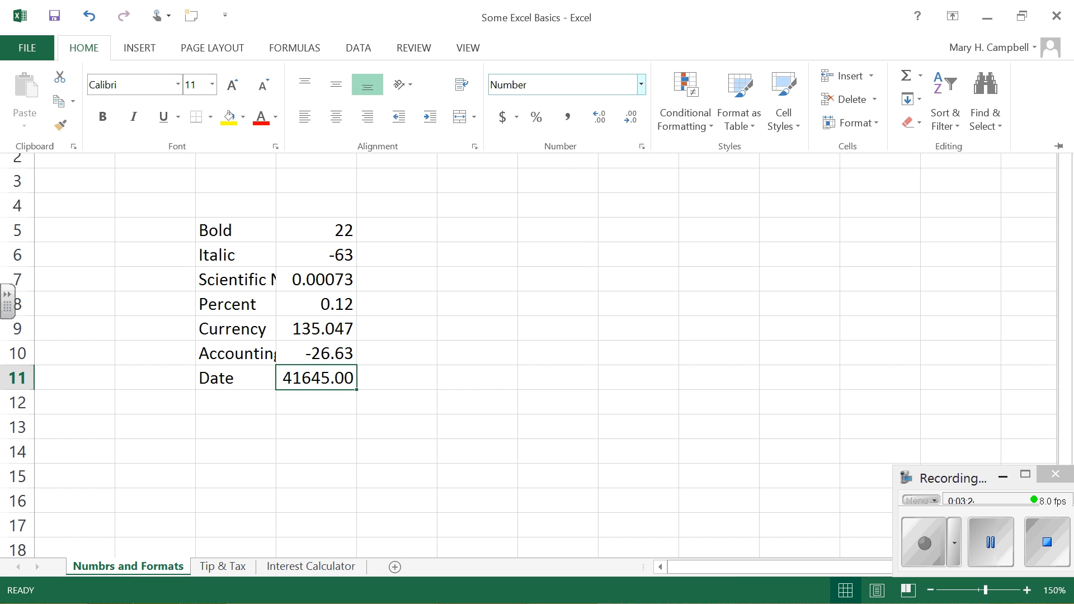
# Step: Clear the contents of cell D11 and re-enter 1/6 in it
pyautogui.press('Delete')
pyautogui.doubleClick(328, 372)
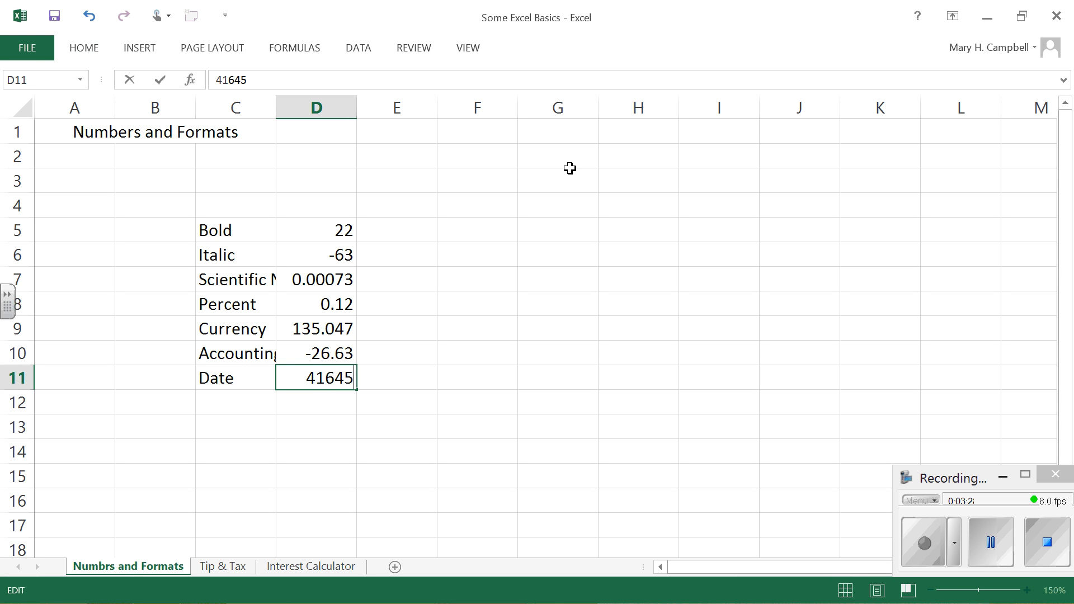
pyautogui.press('BackSpace')
pyautogui.press('BackSpace')
pyautogui.press('BackSpace')
pyautogui.press('BackSpace')
pyautogui.press('BackSpace')
pyautogui.click(84, 48)
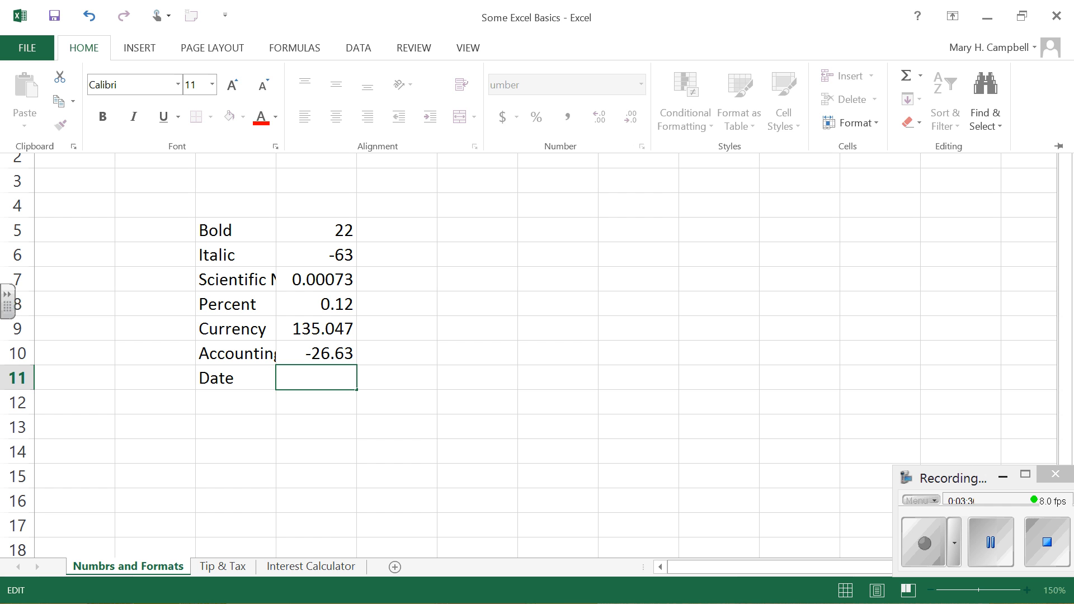
pyautogui.click(323, 376)
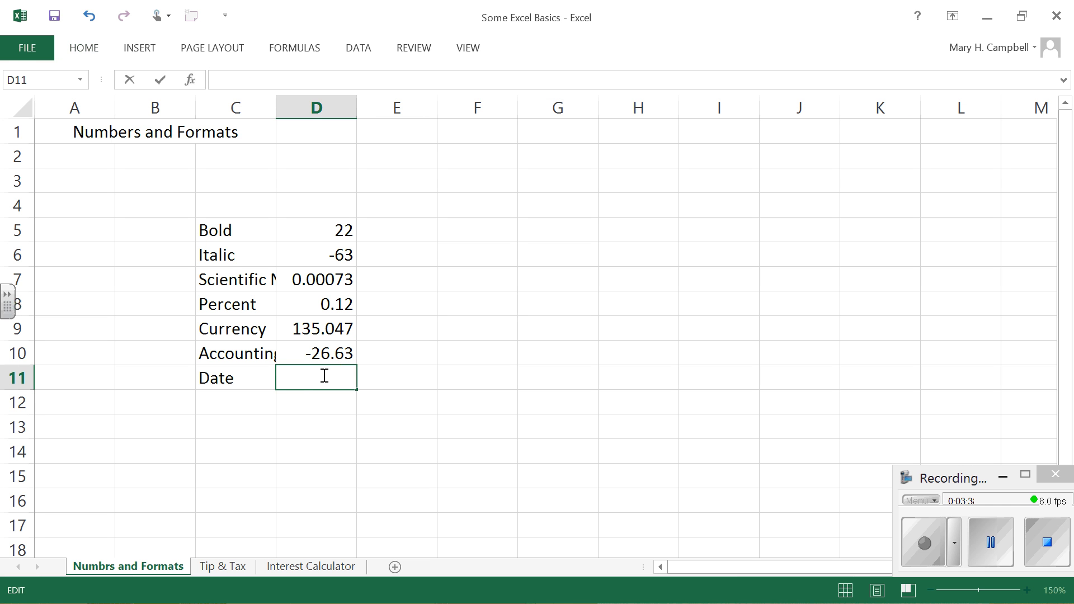
pyautogui.click(84, 58)
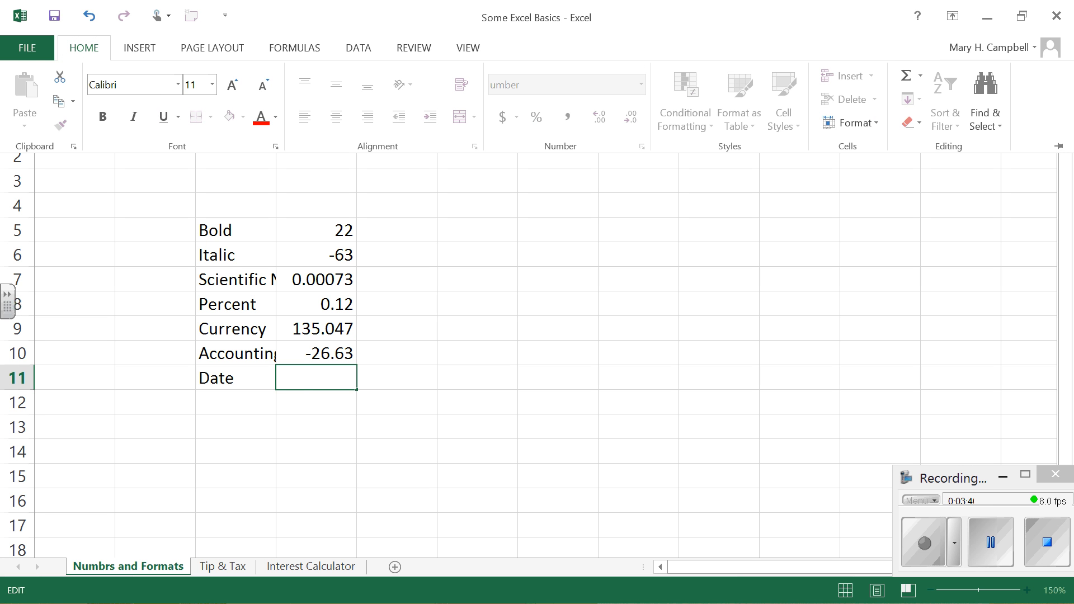
pyautogui.write('1/')
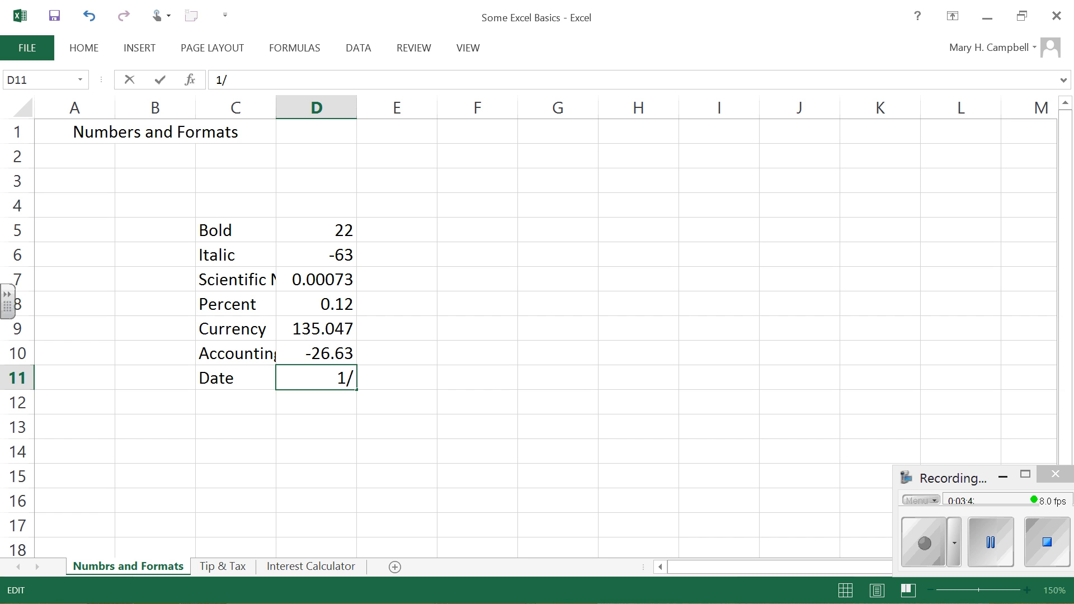
pyautogui.write('6')
pyautogui.press('Return')
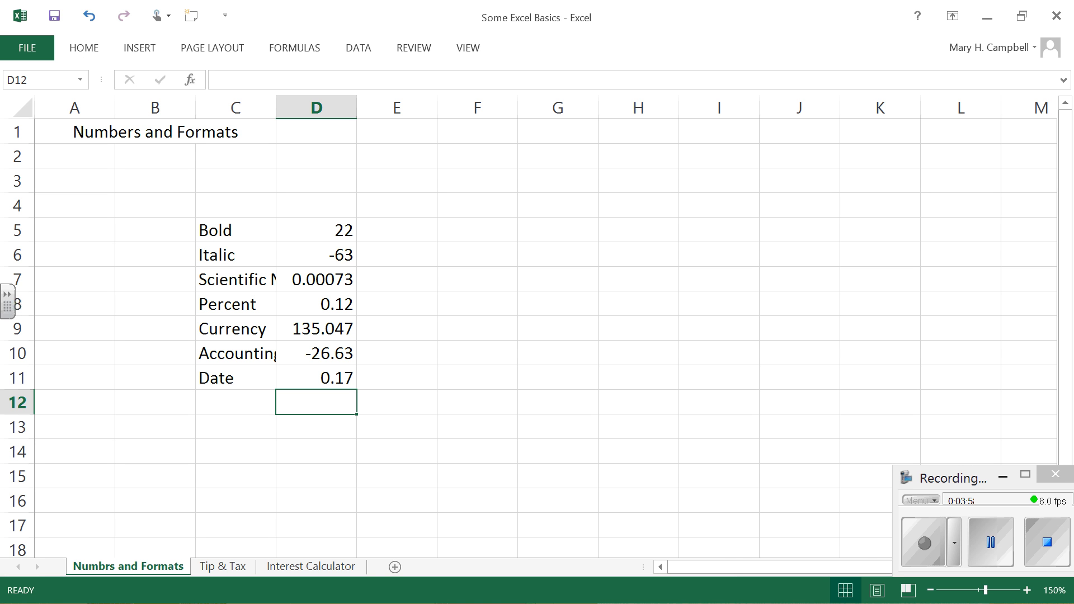
# Step: Wrap the text of the Scientific Notation label in cell C7
pyautogui.click(245, 278)
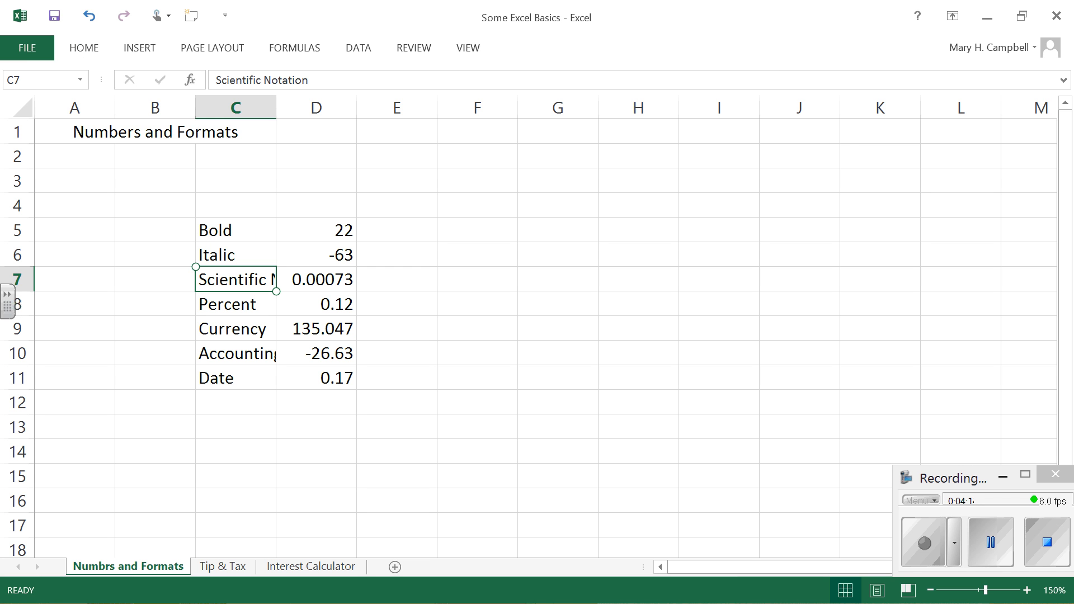
pyautogui.click(84, 48)
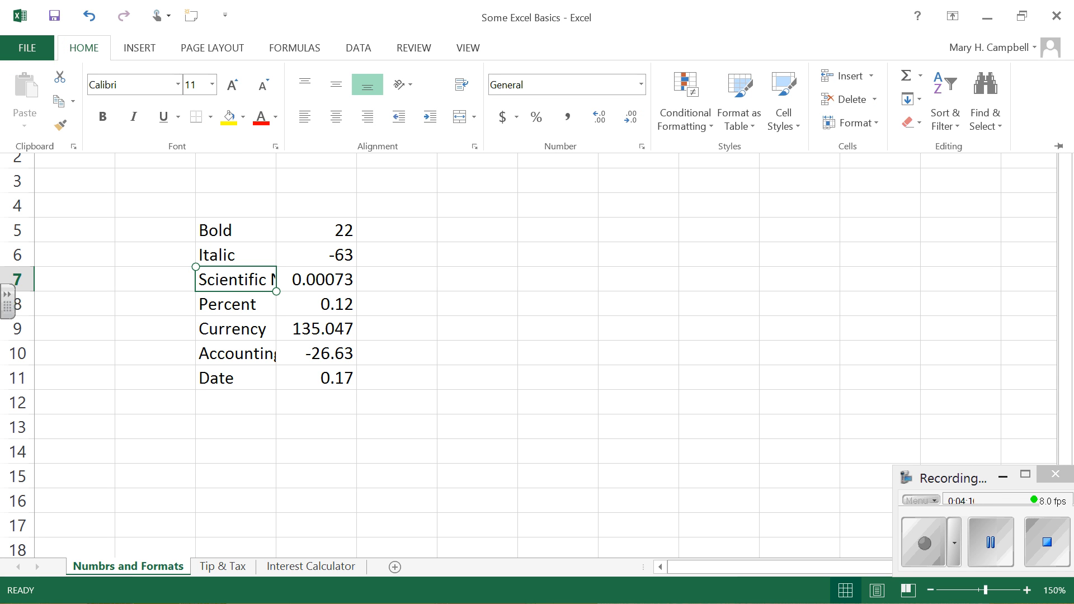
pyautogui.click(462, 84)
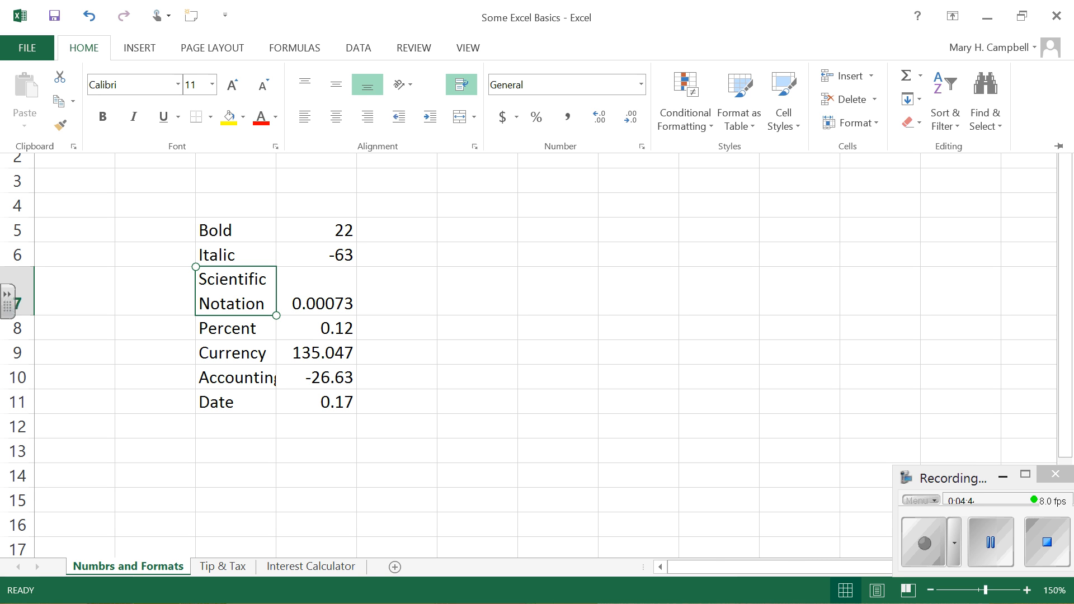
# Step: Increase the height of rows 5 to 11 uniformly and widen column C enough to fit the Accounting label
pyautogui.click(23, 230)
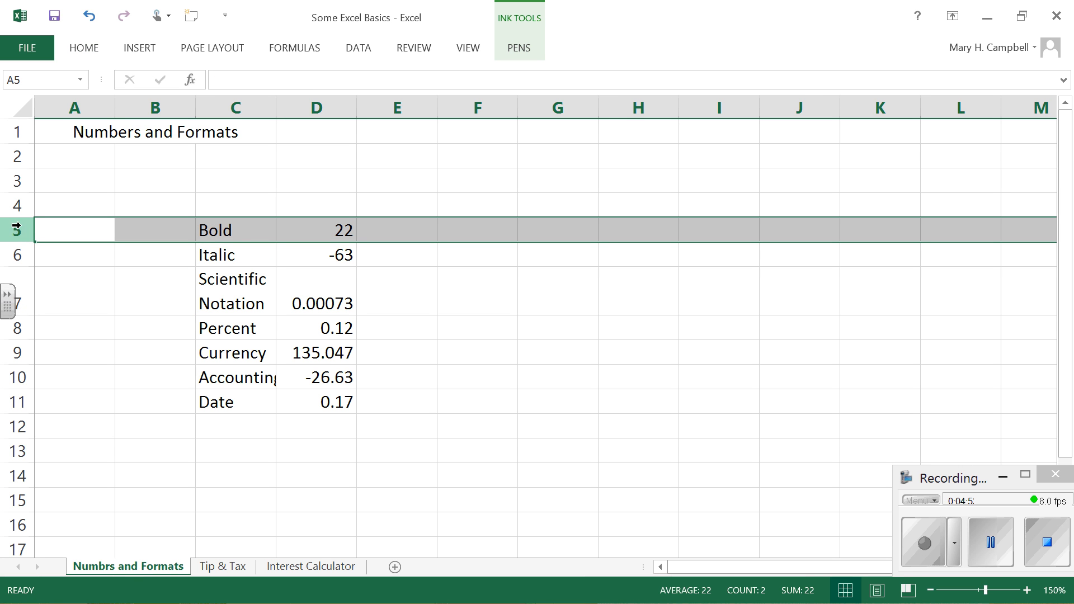
pyautogui.moveTo(20, 230); pyautogui.dragTo(18, 394)
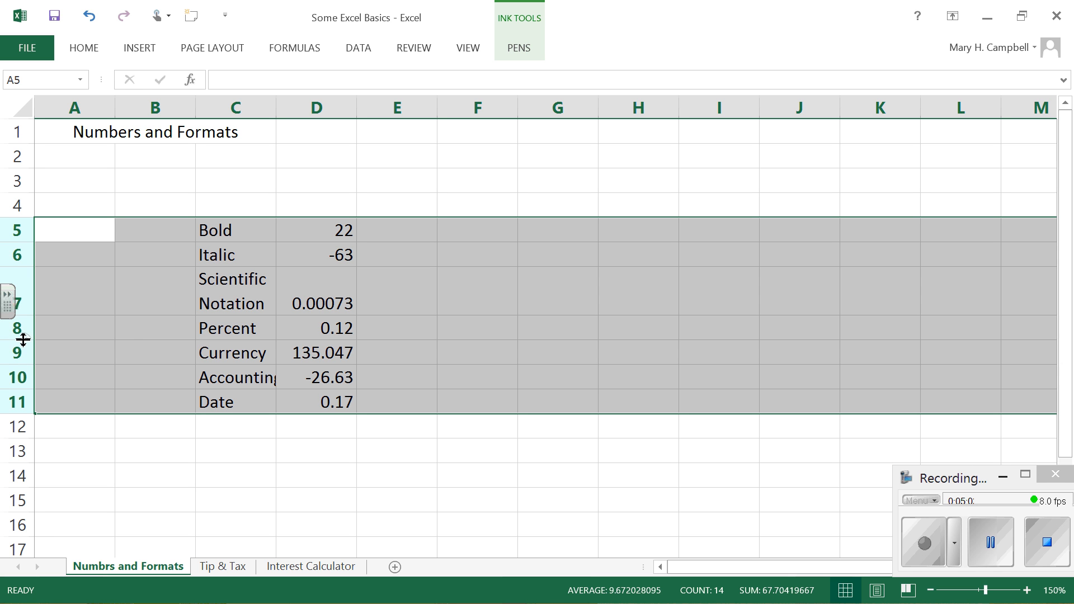
pyautogui.moveTo(23, 340)
pyautogui.mouseDown()
pyautogui.moveTo(17, 360)
pyautogui.moveTo(16, 350)
pyautogui.mouseUp()
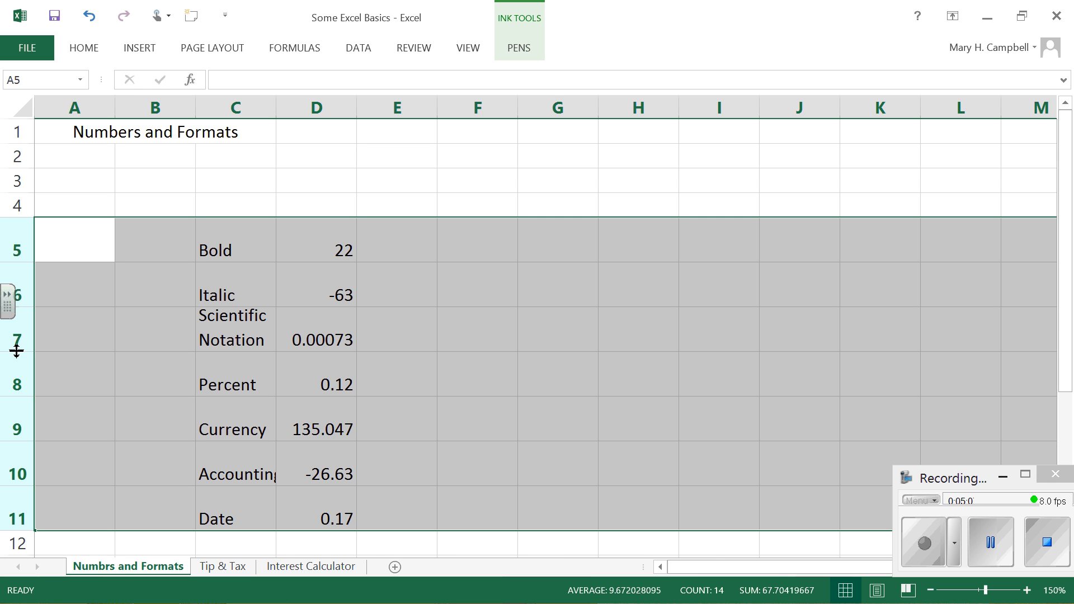
pyautogui.click(256, 107)
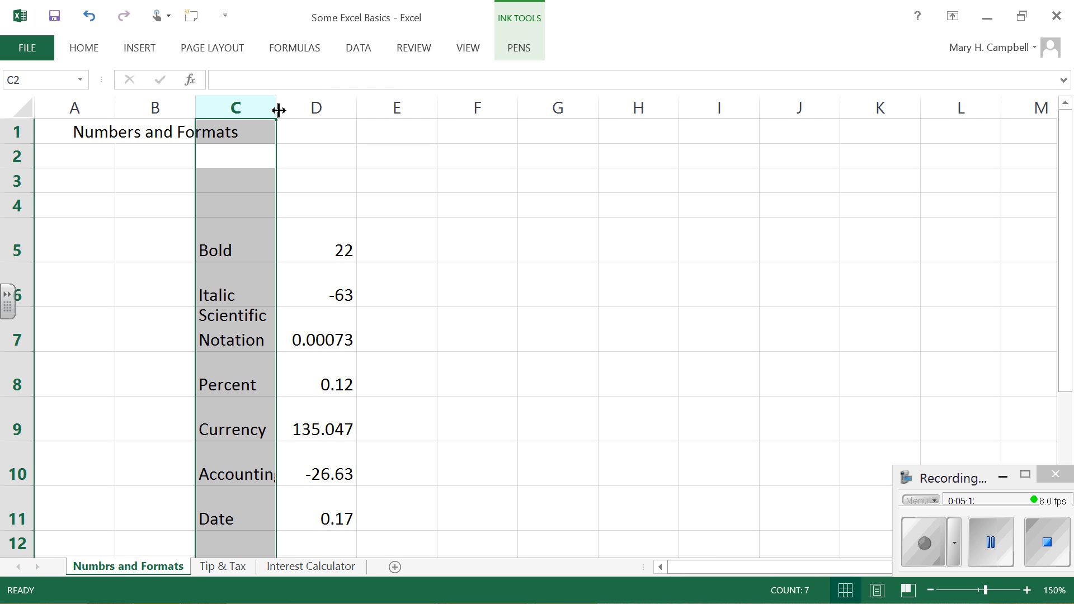
pyautogui.moveTo(286, 108)
pyautogui.mouseDown()
pyautogui.moveTo(307, 109)
pyautogui.moveTo(292, 108)
pyautogui.mouseUp()
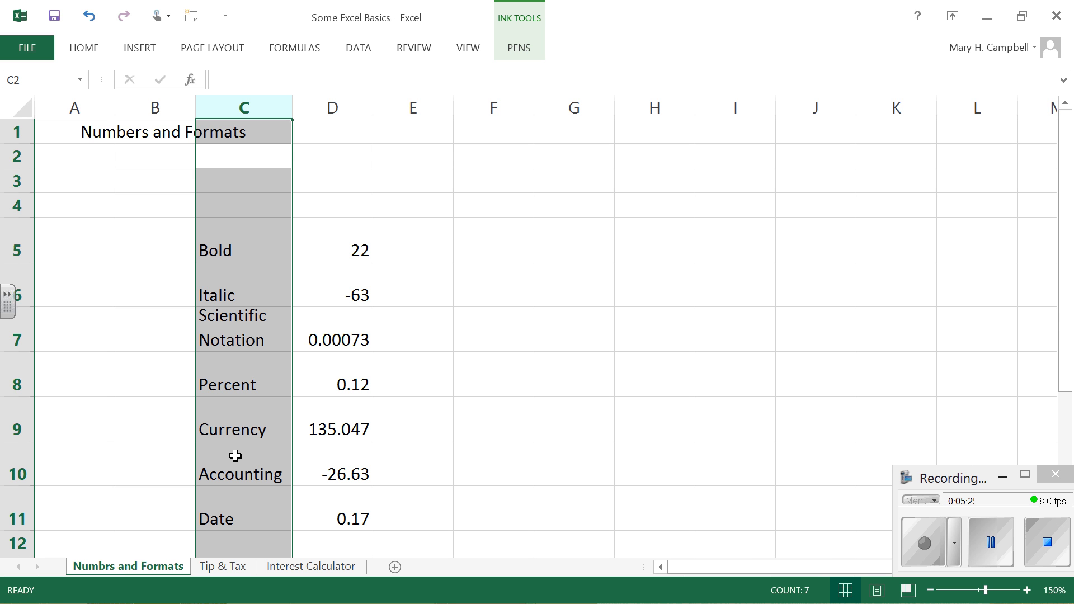
# Step: Apply a Thick Box Border around the label and number range C5:D11, and deselect the range
pyautogui.click(221, 227)
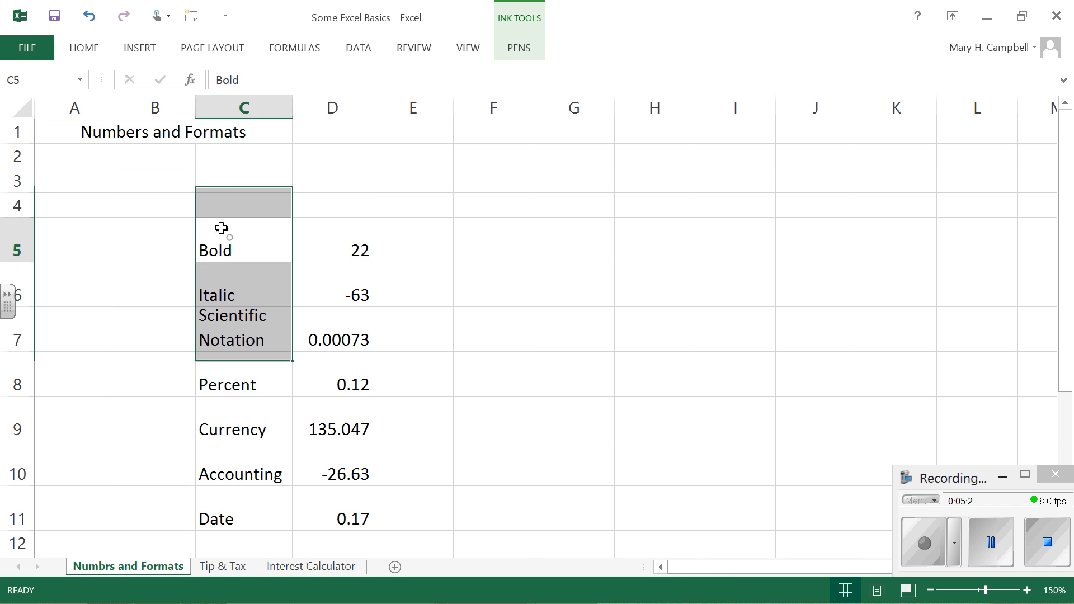
pyautogui.click(221, 227)
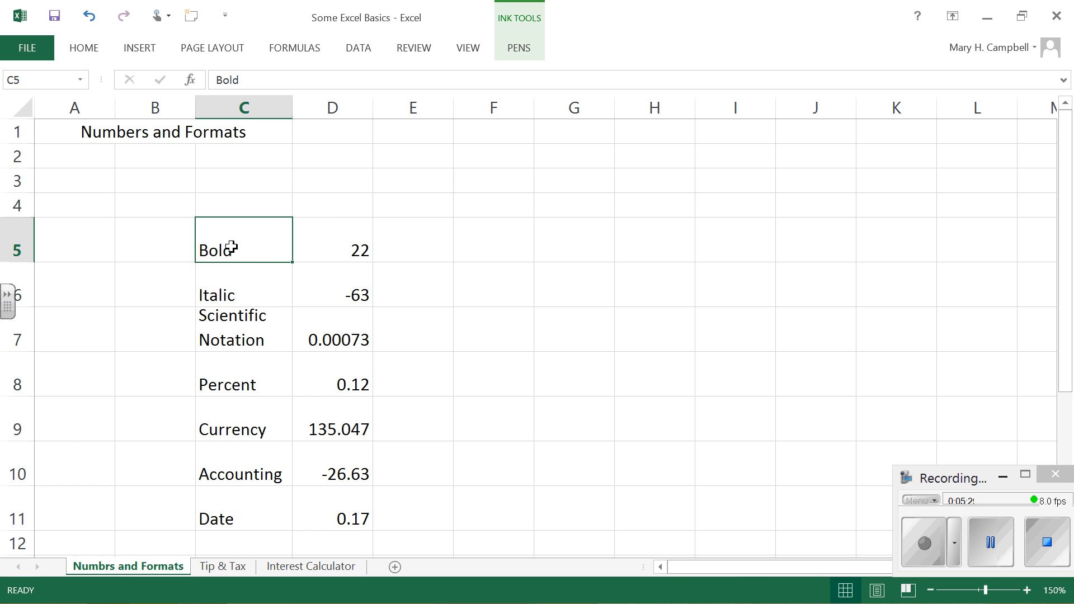
pyautogui.moveTo(231, 248); pyautogui.dragTo(342, 514)
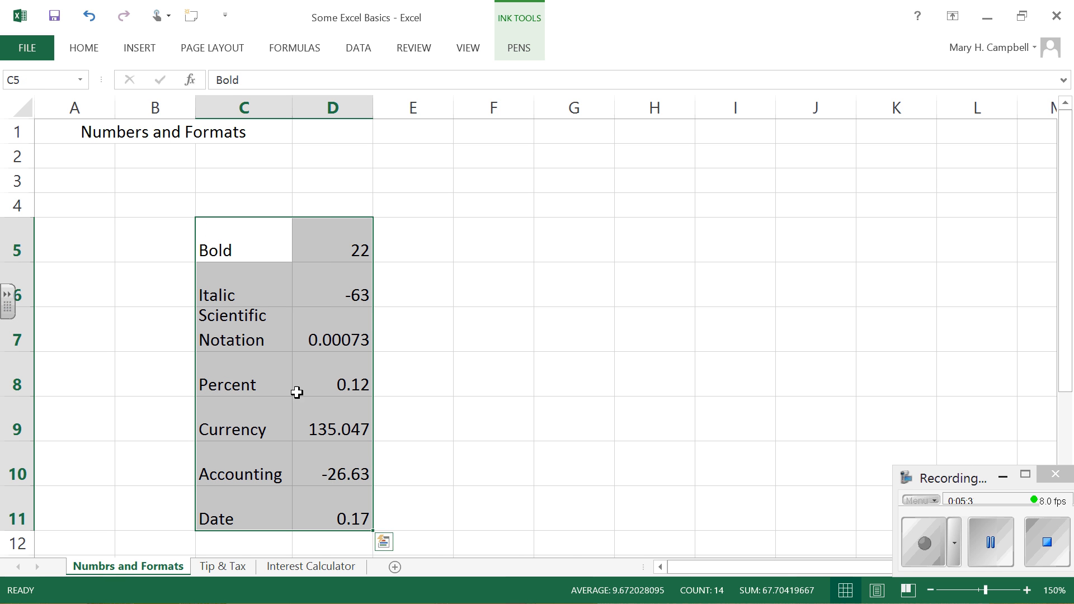
pyautogui.click(88, 49)
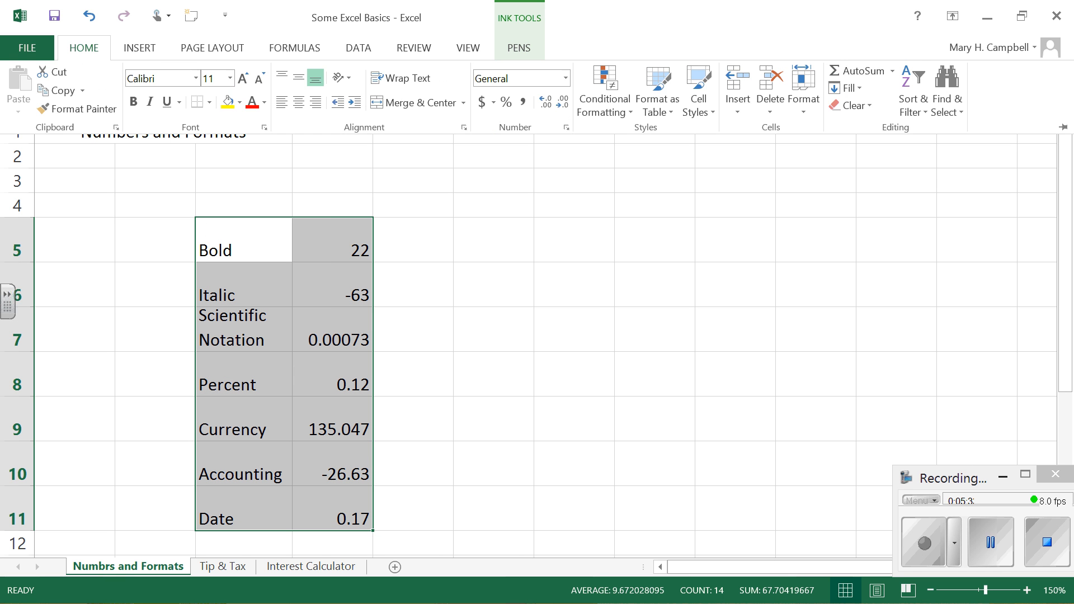
pyautogui.click(209, 103)
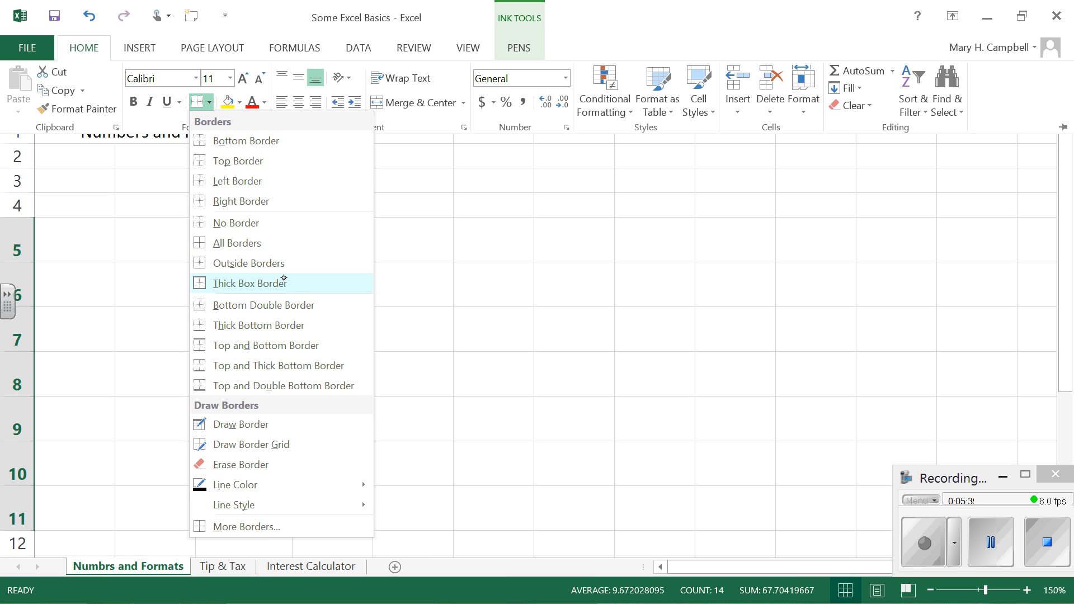
pyautogui.click(263, 283)
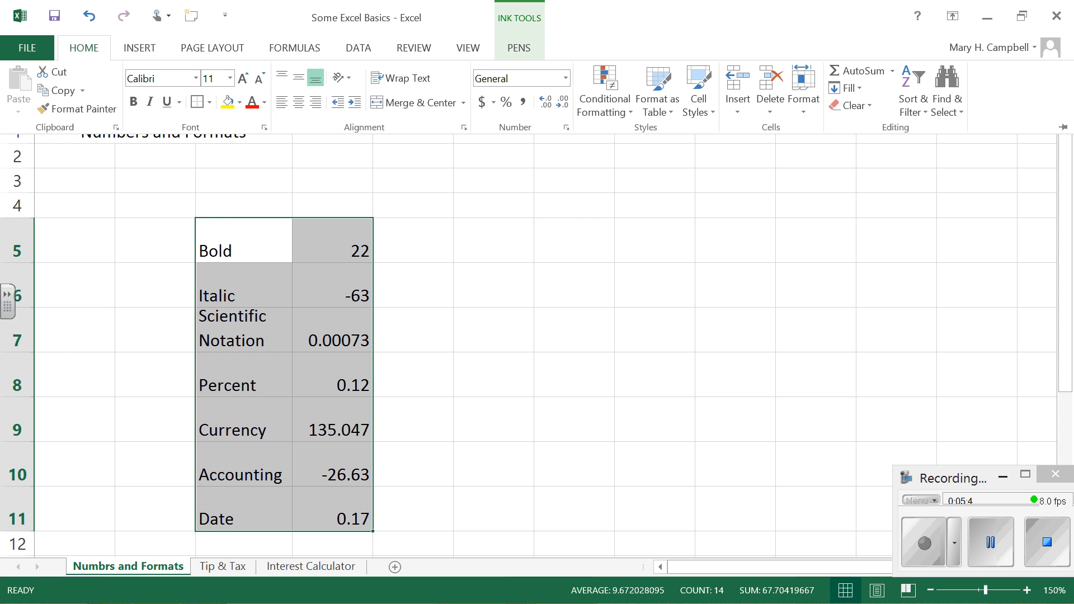
pyautogui.click(585, 237)
pyautogui.click(585, 237)
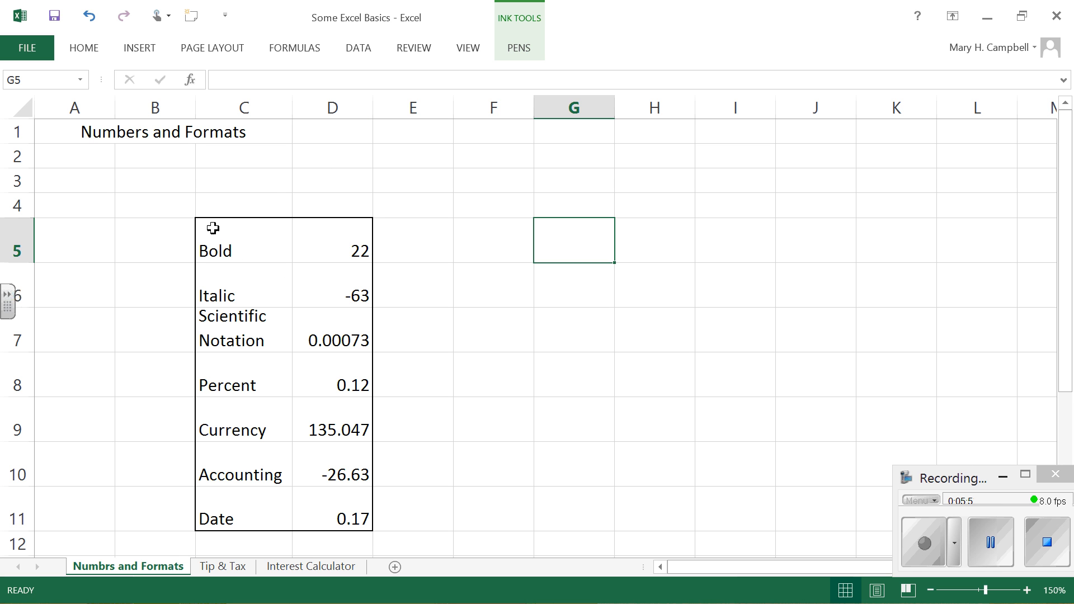
# Step: Center the contents of the label and number range C5:D11 both horizontally and vertically, and deselect the range
pyautogui.moveTo(212, 227); pyautogui.dragTo(335, 514)
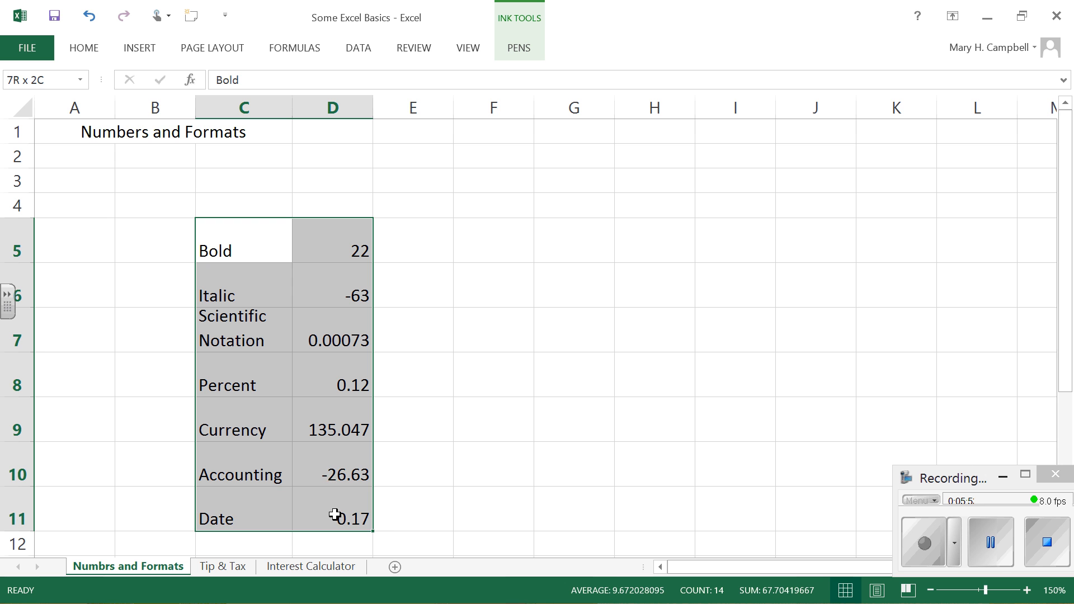
pyautogui.click(84, 47)
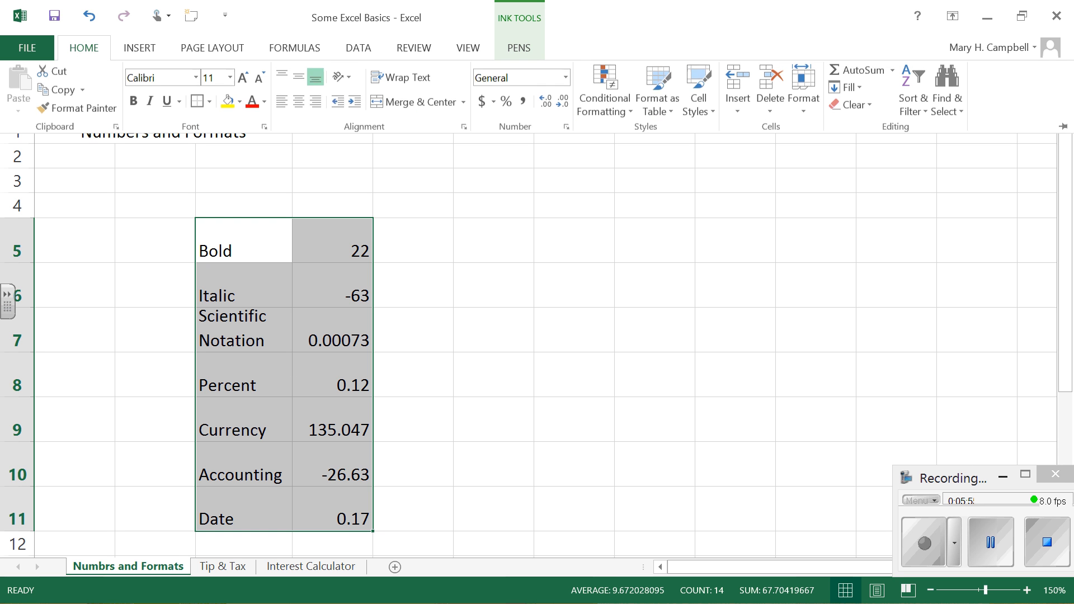
pyautogui.click(300, 102)
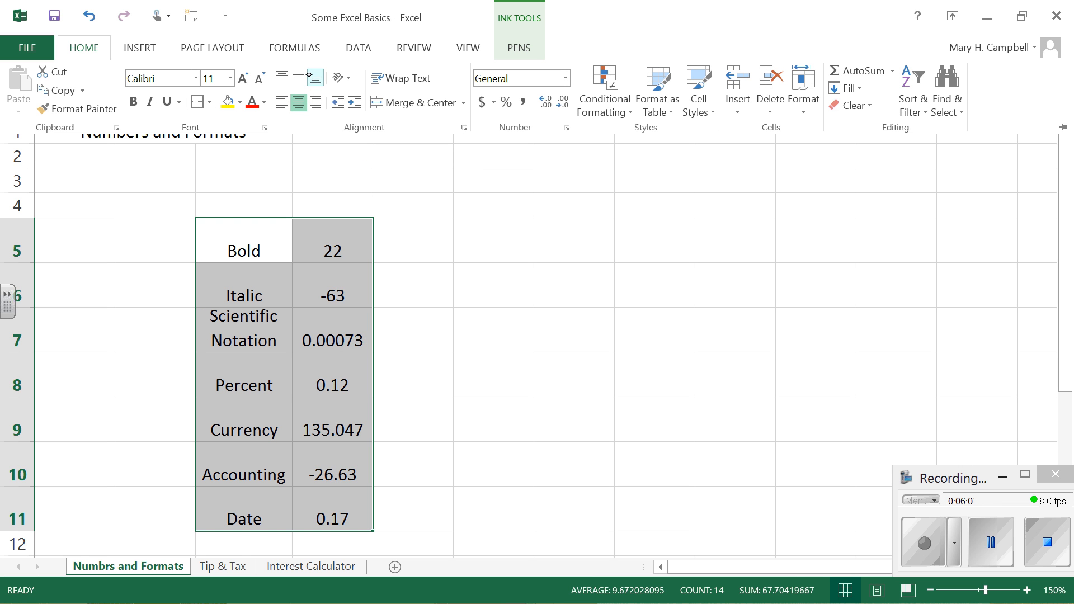
pyautogui.click(297, 78)
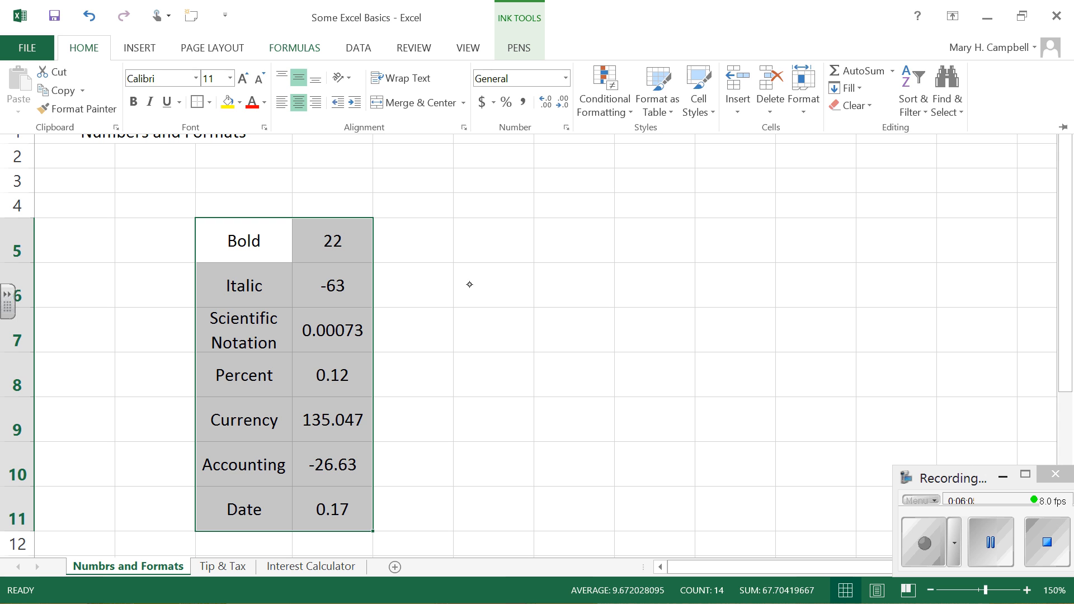
pyautogui.click(480, 310)
pyautogui.click(481, 316)
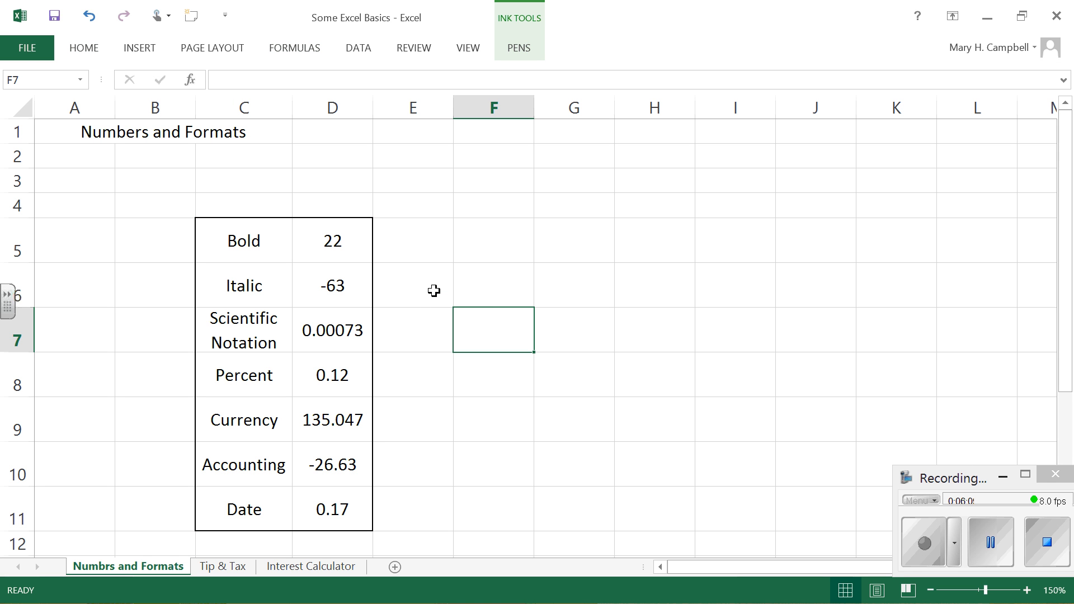
# Step: Enter the heading "Formatted cells" in cell C4, directly above the format labels
pyautogui.click(253, 206)
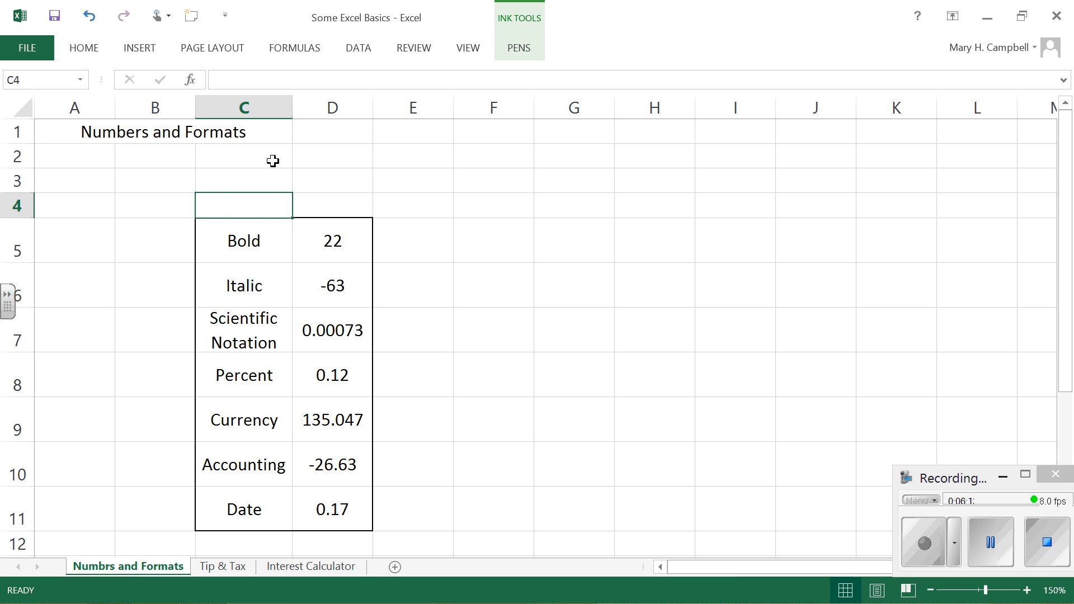
pyautogui.write('For')
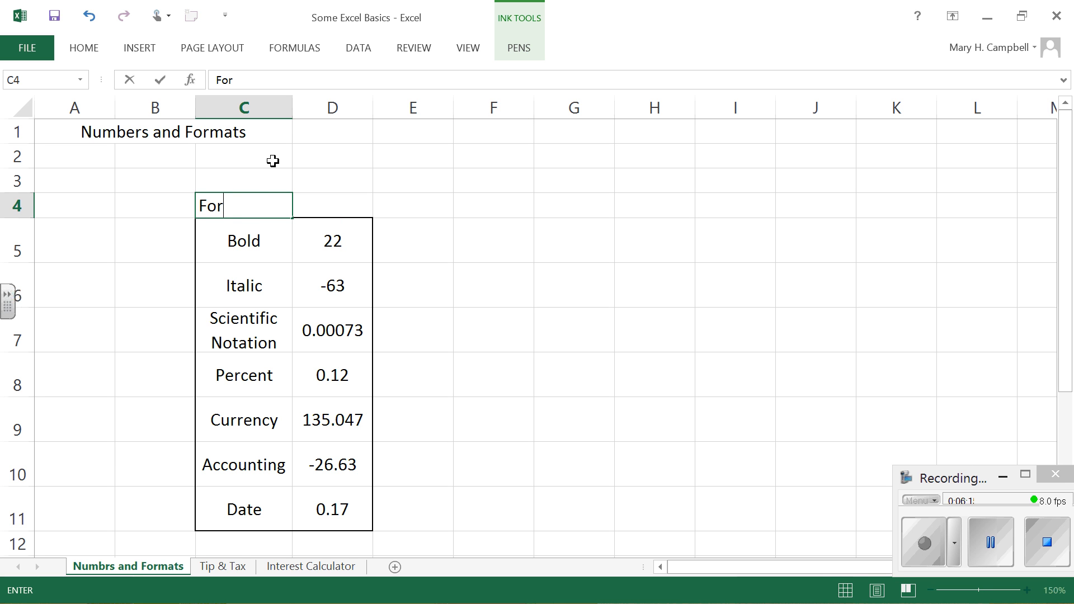
pyautogui.write('matted cells')
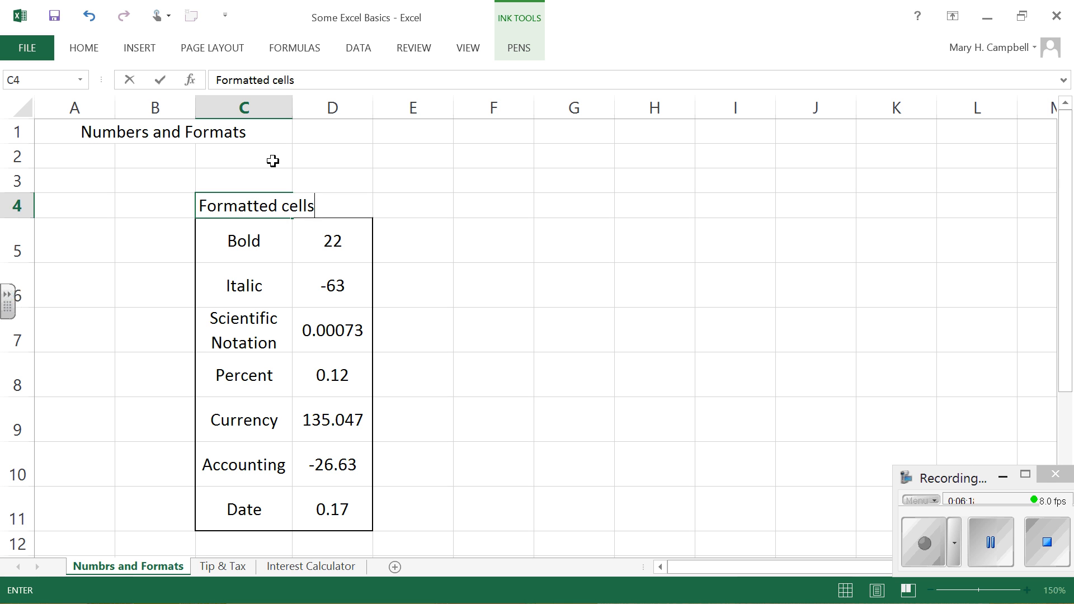
pyautogui.press('Return')
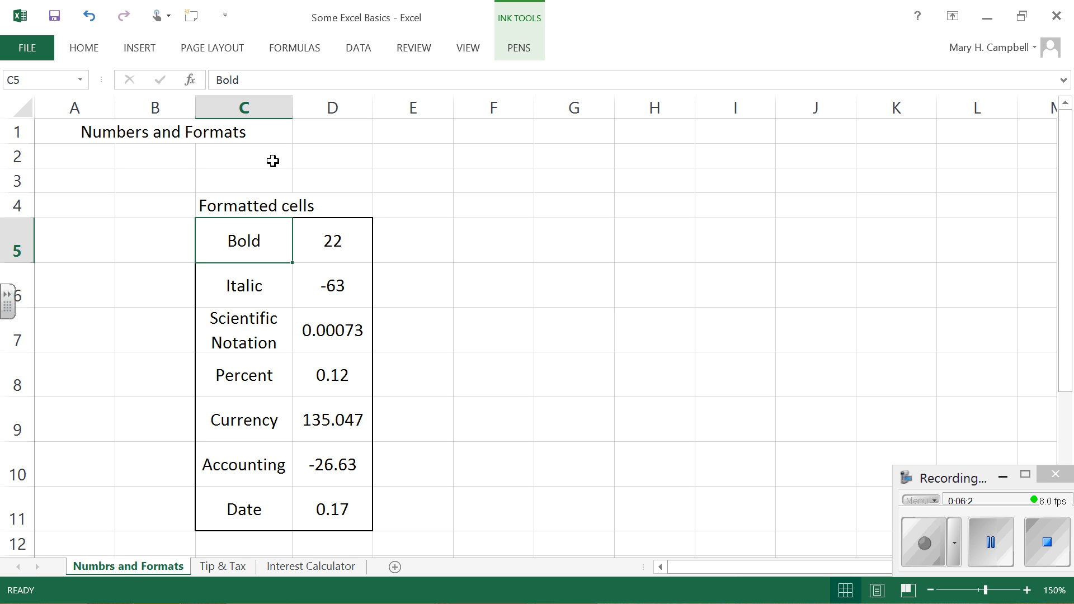
# Step: Merge and center the heading across C4:D4, give it the same Thick Box Border as the table, and deselect it
pyautogui.moveTo(233, 207); pyautogui.dragTo(324, 205)
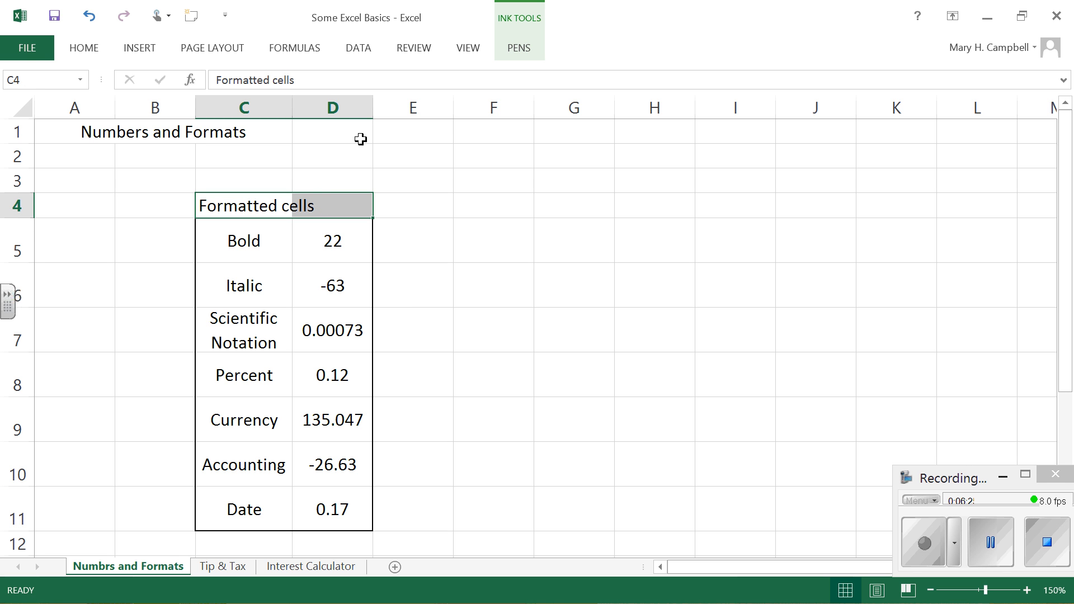
pyautogui.click(84, 52)
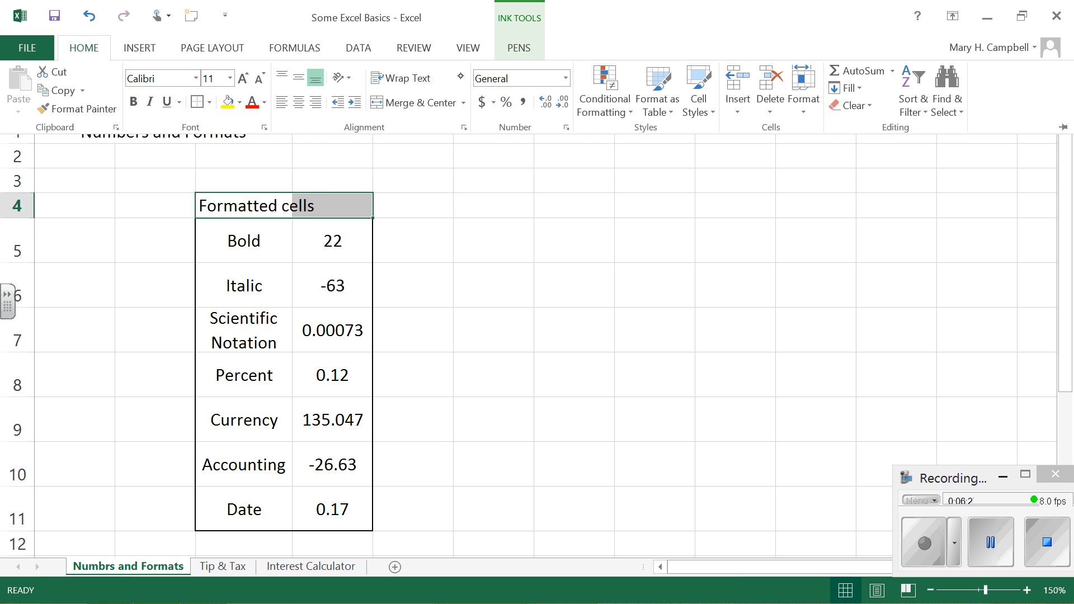
pyautogui.click(432, 103)
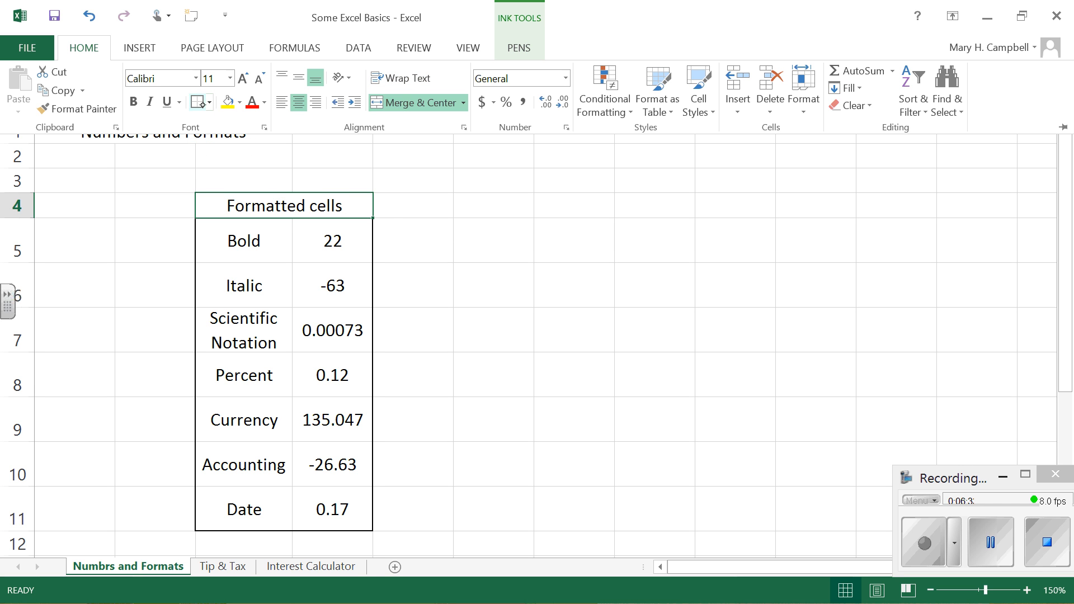
pyautogui.click(205, 109)
pyautogui.click(634, 261)
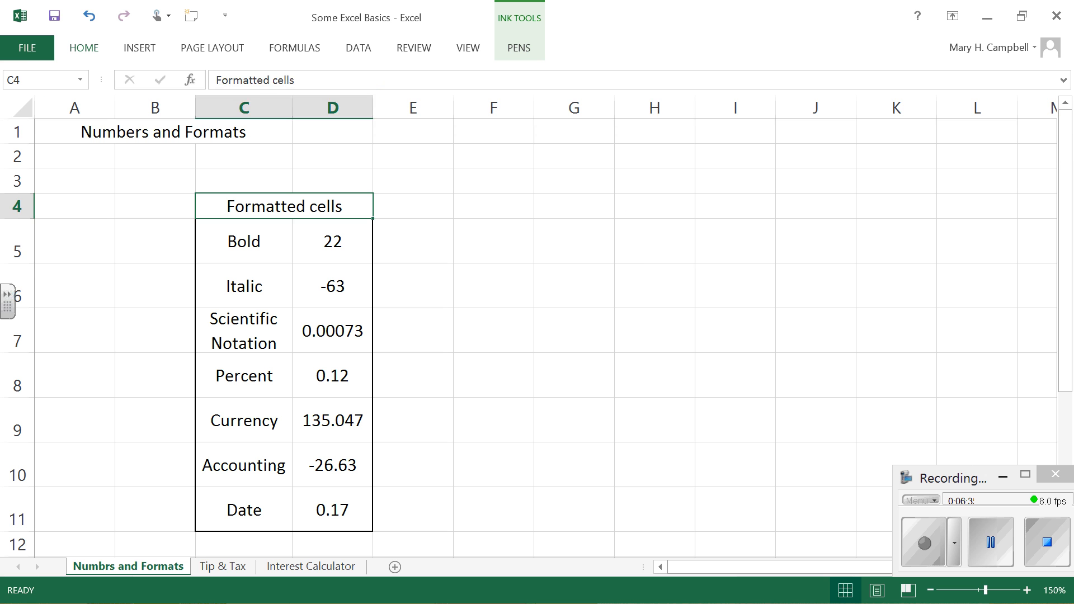
pyautogui.click(634, 261)
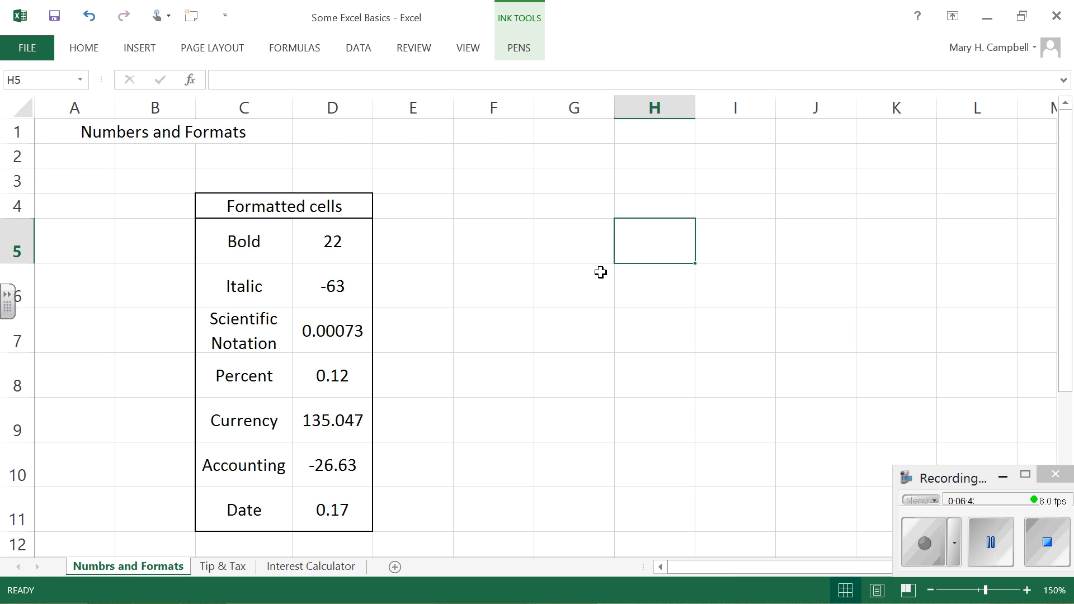
# Step: Make the number in cell D5, beside the Bold label, bold
pyautogui.click(332, 242)
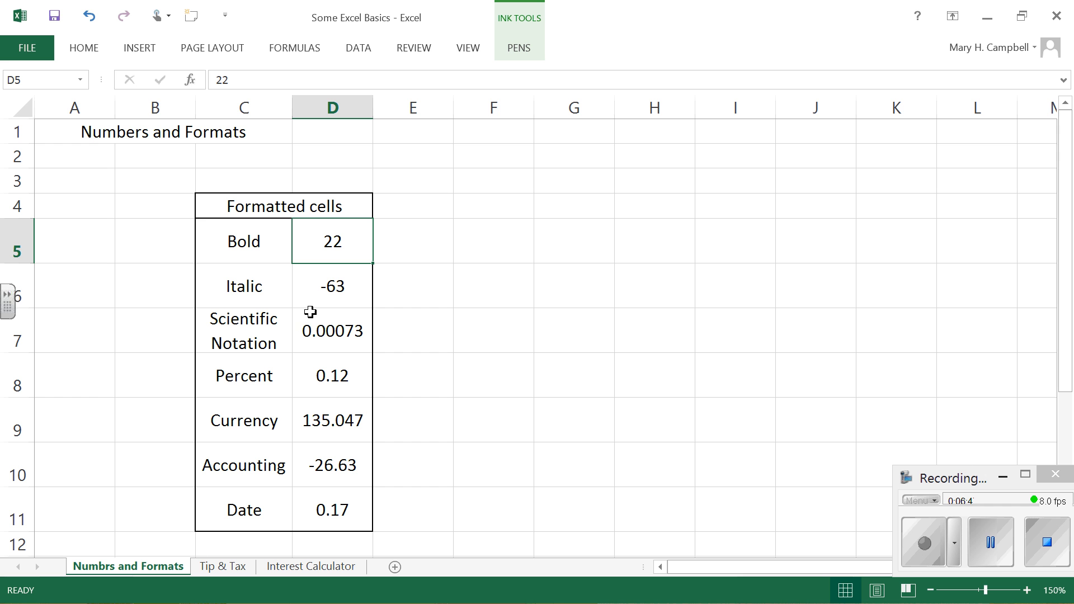
pyautogui.click(92, 48)
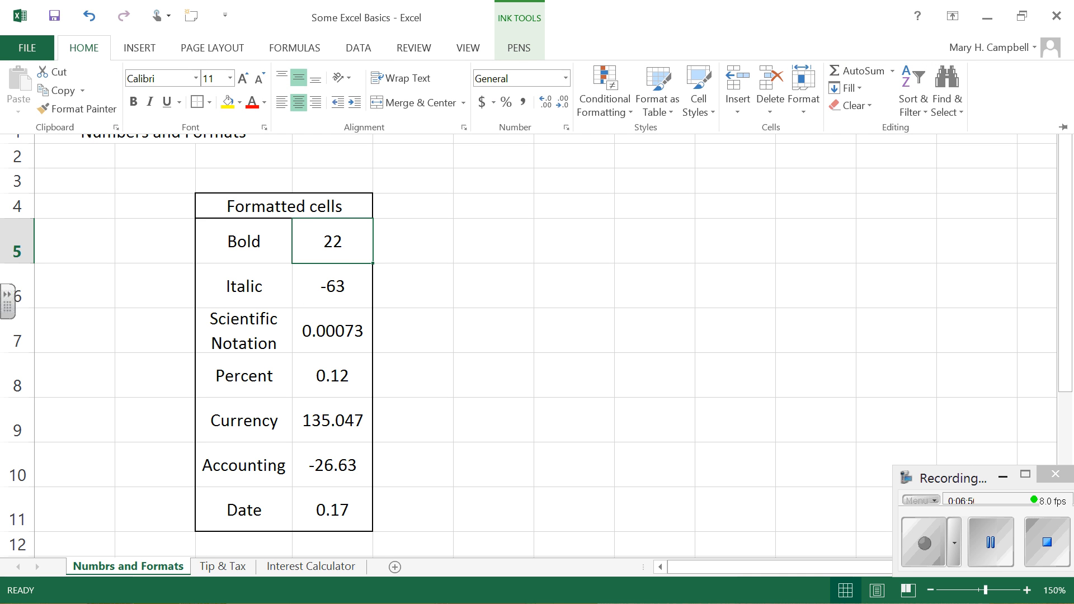
pyautogui.click(134, 102)
# Step: Set the font style of the number in cell D6 to Italic through the Format Cells font settings
pyautogui.click(330, 286)
pyautogui.click(329, 286)
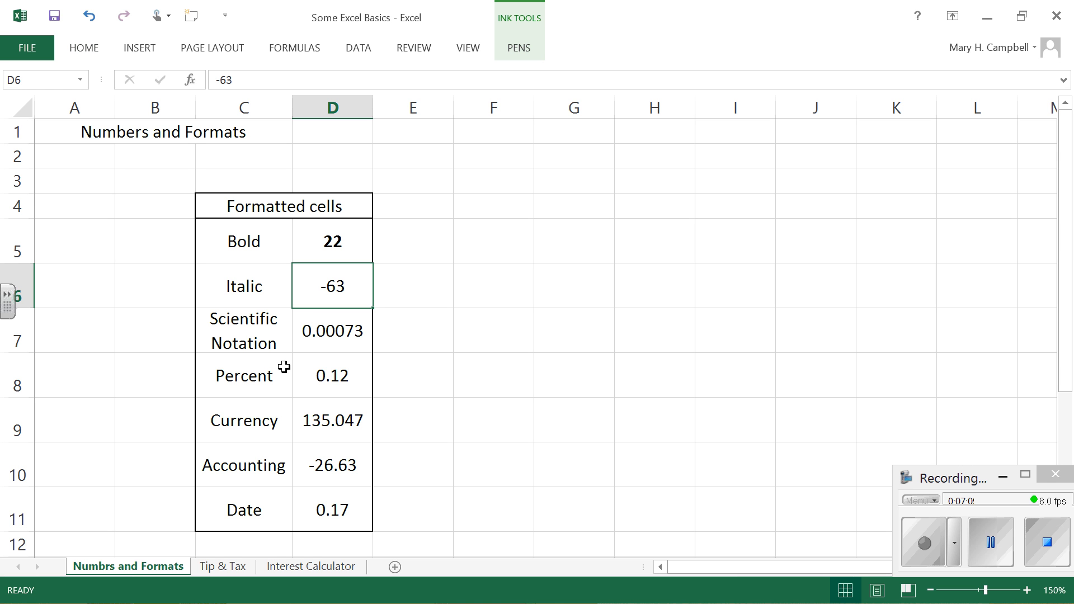
pyautogui.click(84, 48)
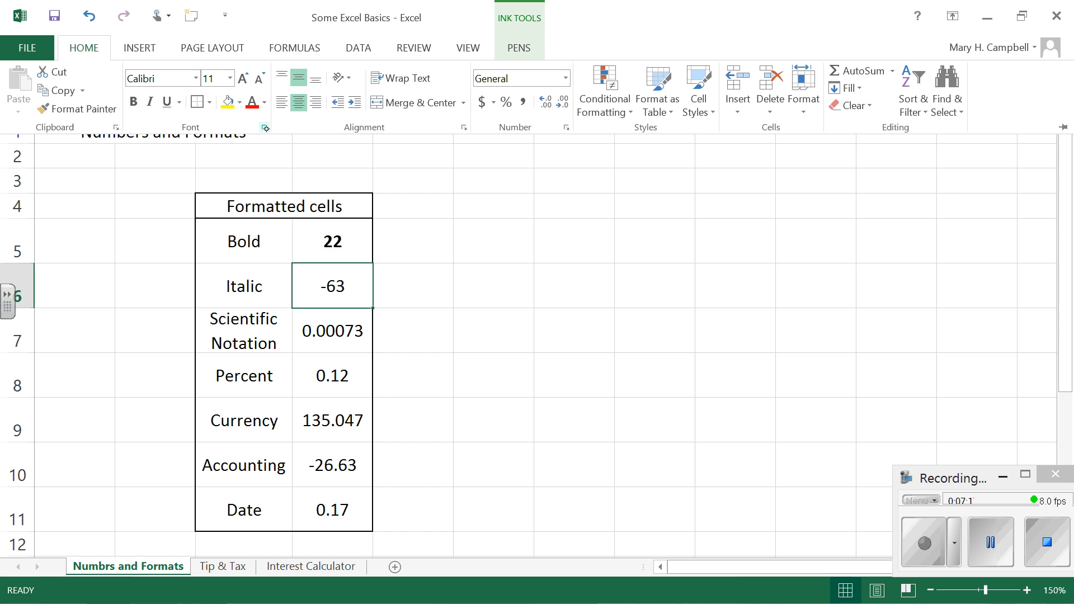
pyautogui.click(261, 129)
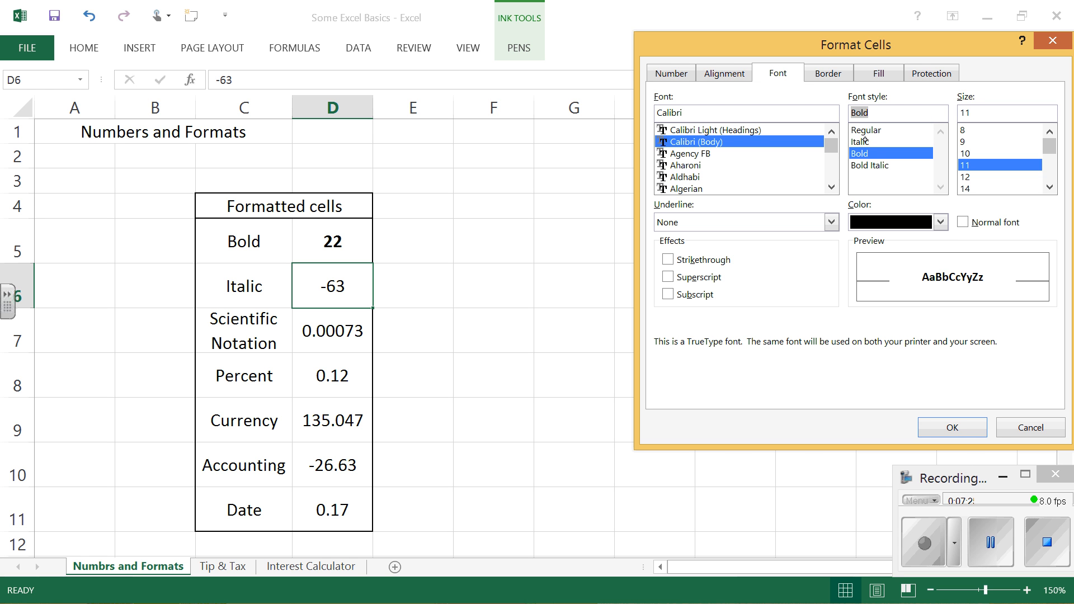
pyautogui.click(864, 142)
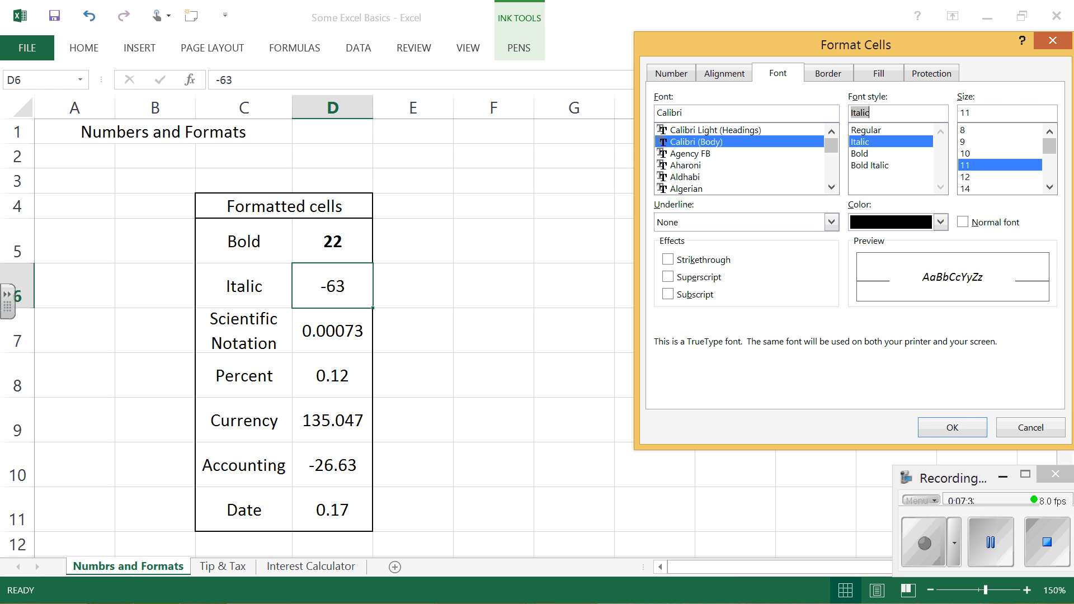
pyautogui.click(958, 427)
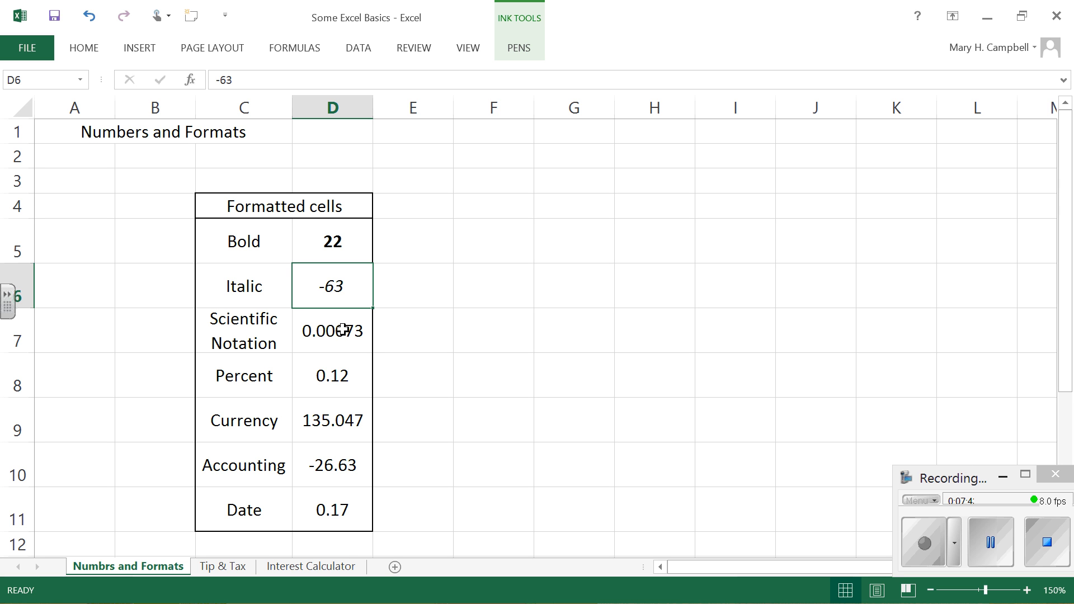
# Step: Show one fewer decimal place for the Scientific Notation number in cell D7
pyautogui.click(296, 322)
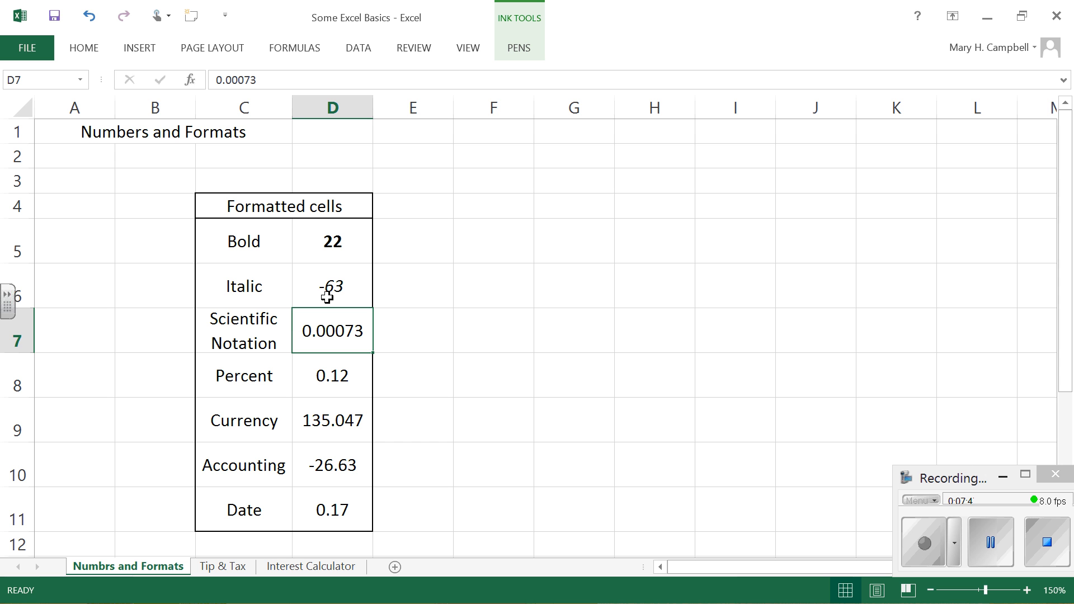
pyautogui.click(87, 48)
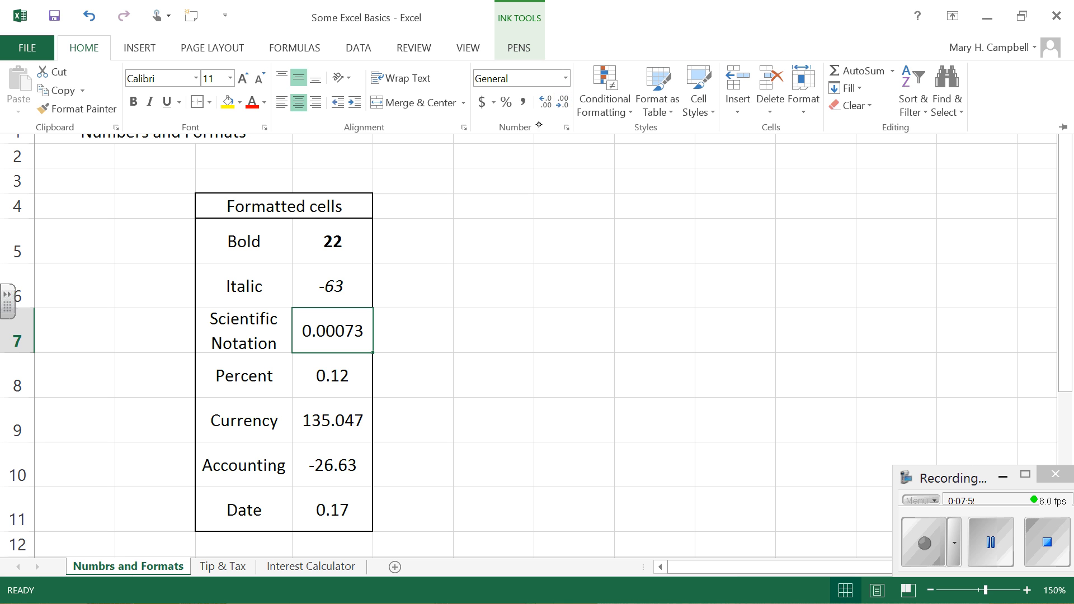
pyautogui.click(565, 100)
pyautogui.click(563, 102)
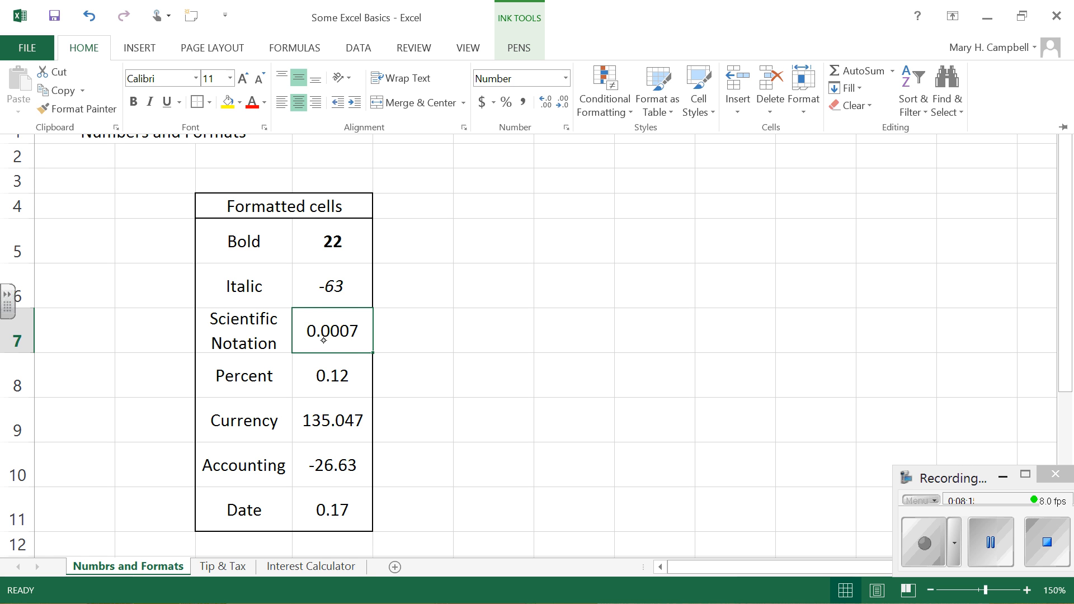
# Step: Inspect the full stored value of cell D7 in edit mode, leave it as is, and reselect the cell
pyautogui.click(354, 336)
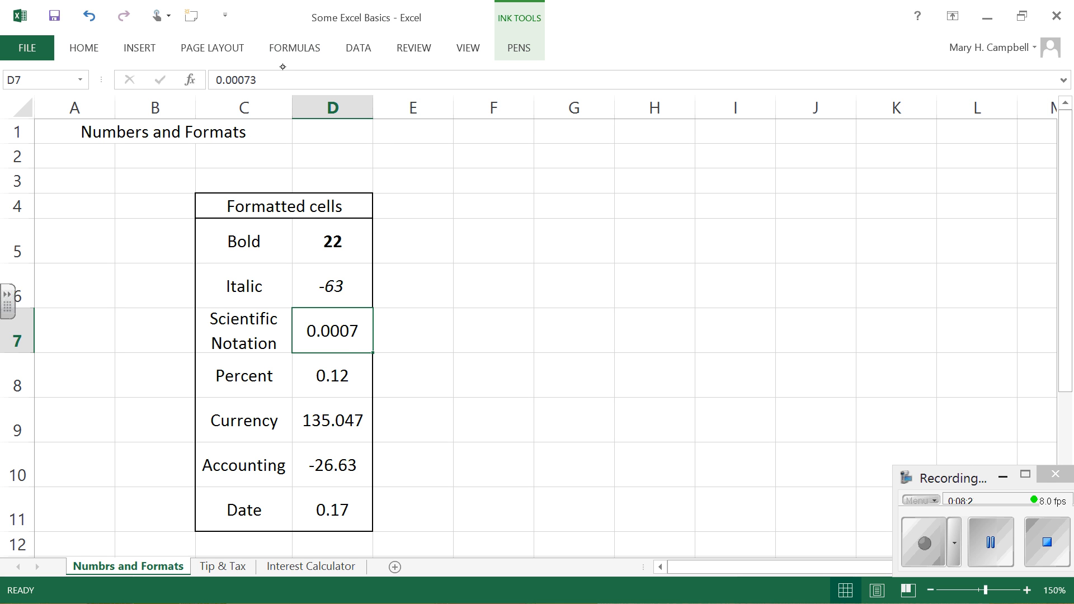
pyautogui.click(273, 83)
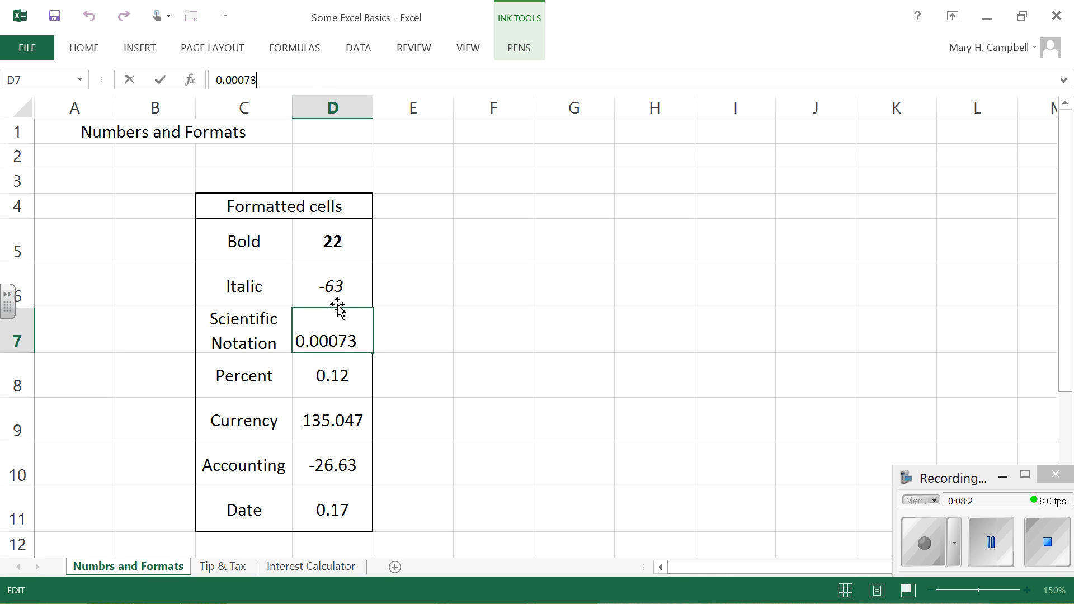
pyautogui.press('Return')
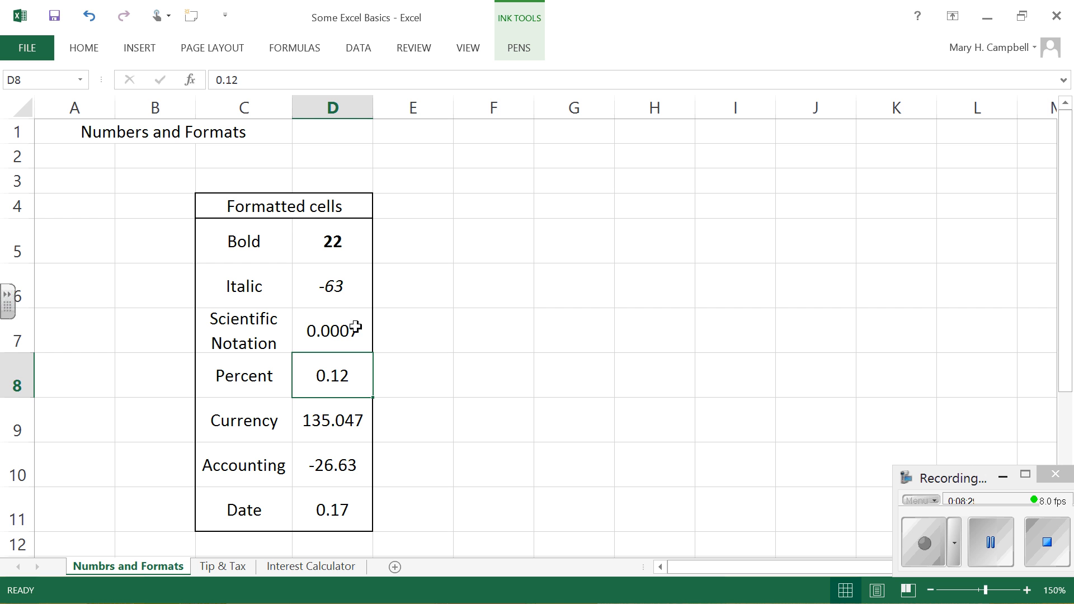
pyautogui.click(336, 312)
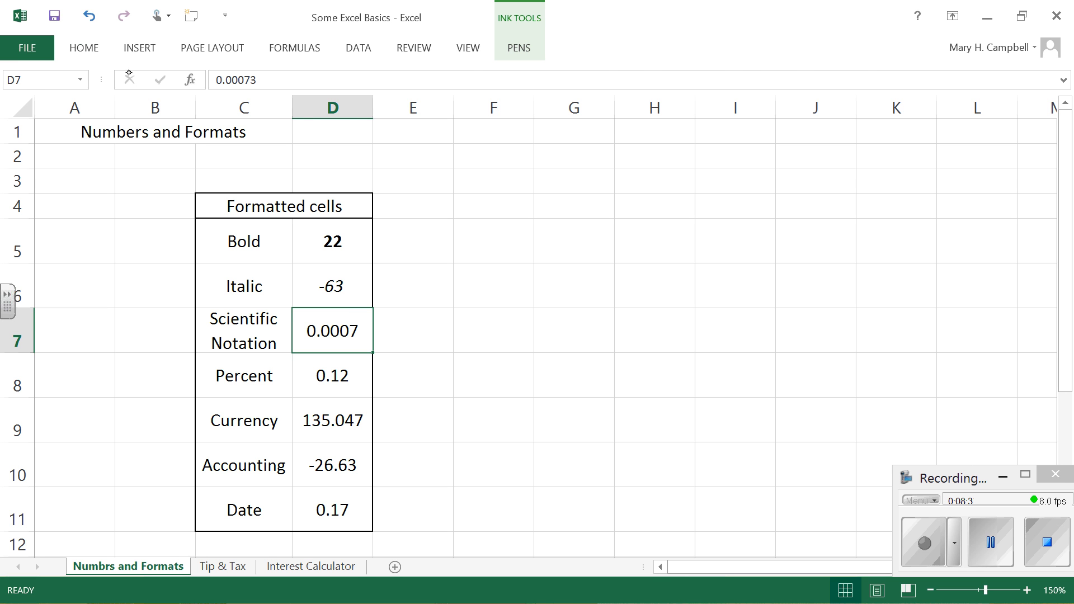
# Step: Show one more decimal place in cell D7 and apply the Scientific number format to it
pyautogui.click(94, 49)
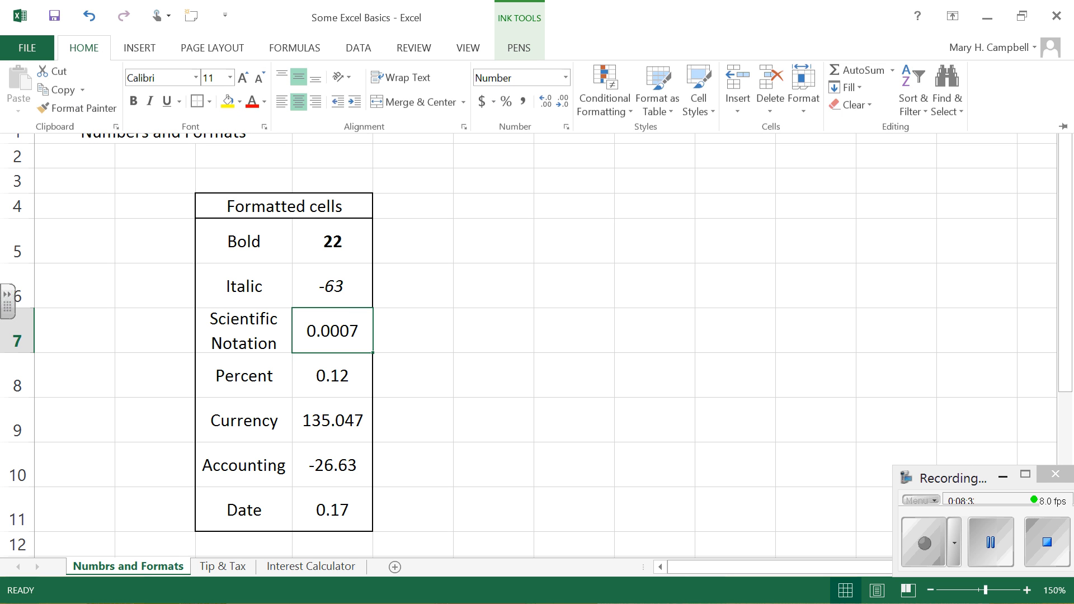
pyautogui.click(547, 103)
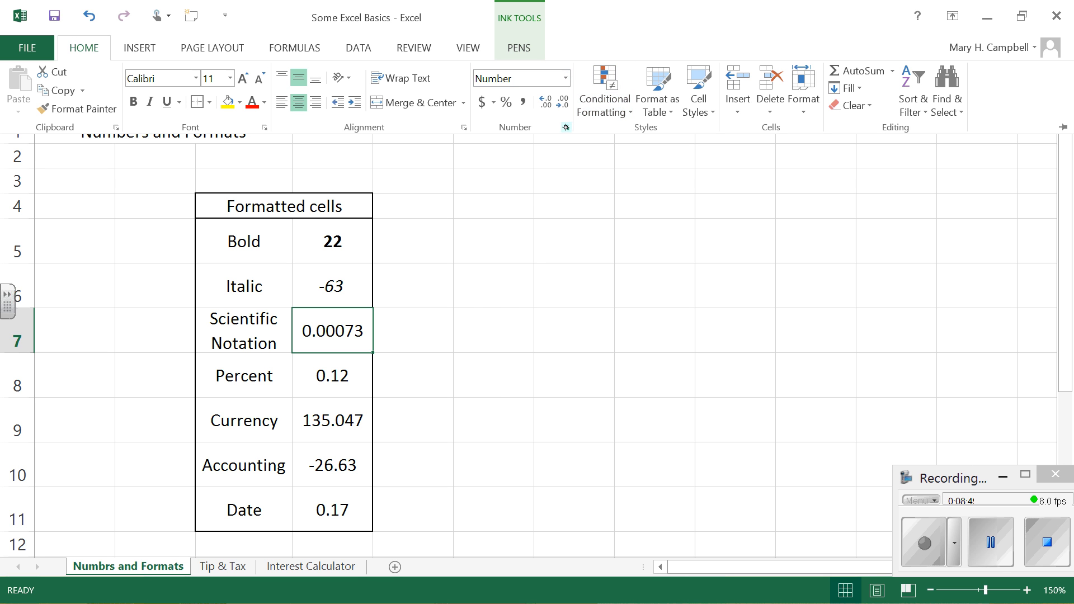
pyautogui.click(566, 79)
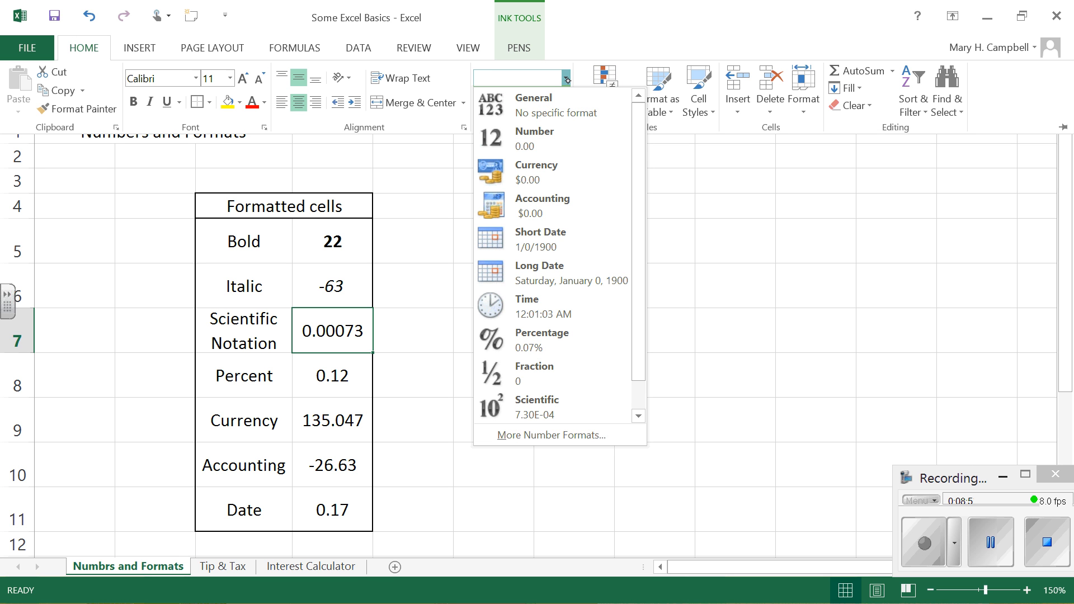
pyautogui.click(535, 403)
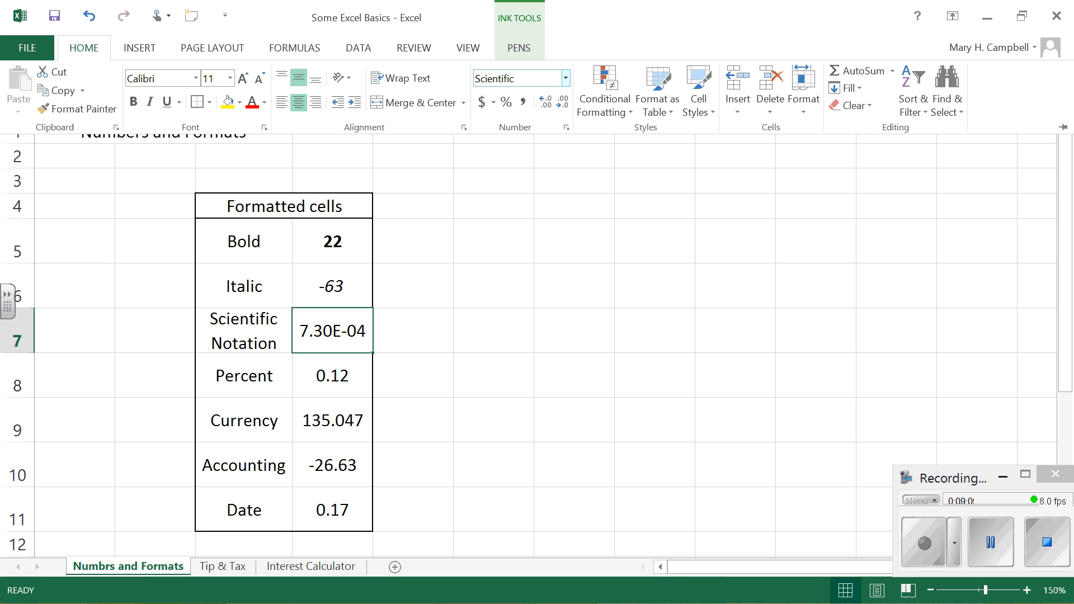
pyautogui.hotkey('ctrl', 'F1')
# Step: Apply the percent style to the number in cell D8, beside the Percent label
pyautogui.click(347, 363)
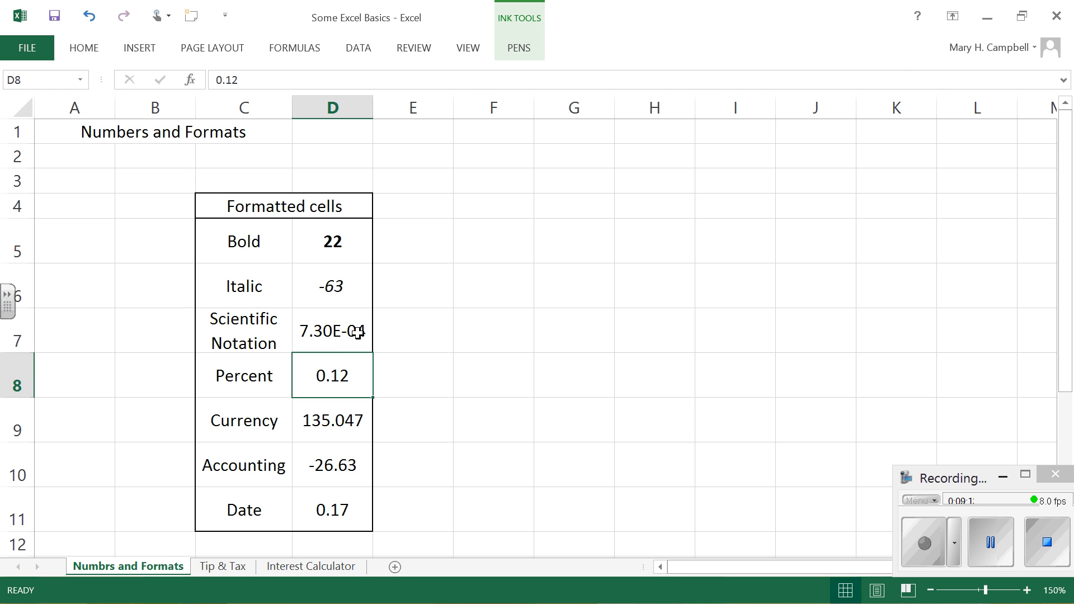
pyautogui.click(95, 43)
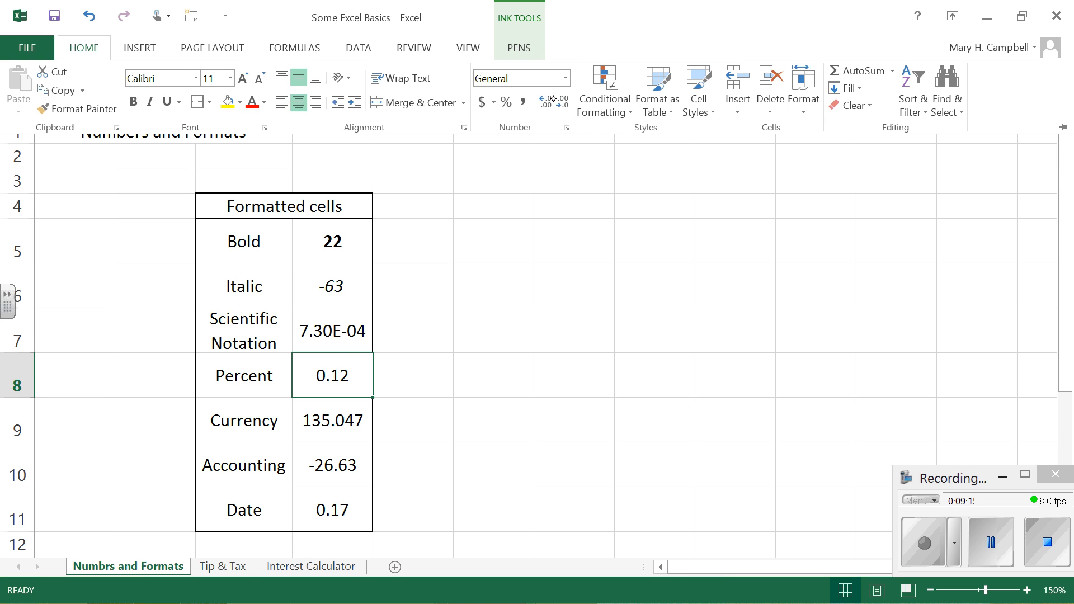
pyautogui.click(506, 102)
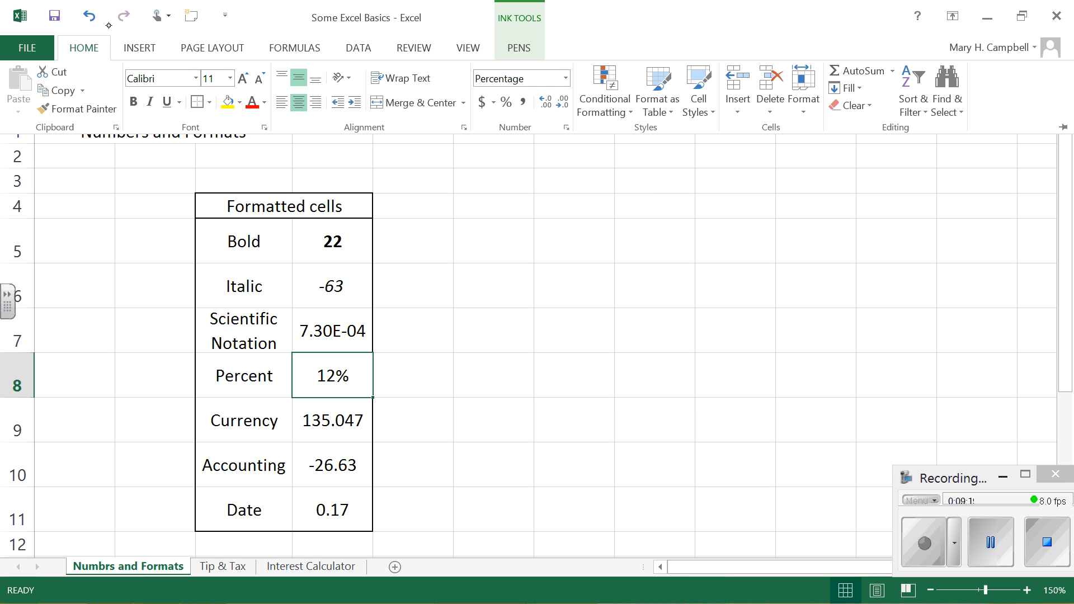
# Step: Undo the percent style in cell D8, and try the Percentage number format there before undoing it too
pyautogui.click(90, 15)
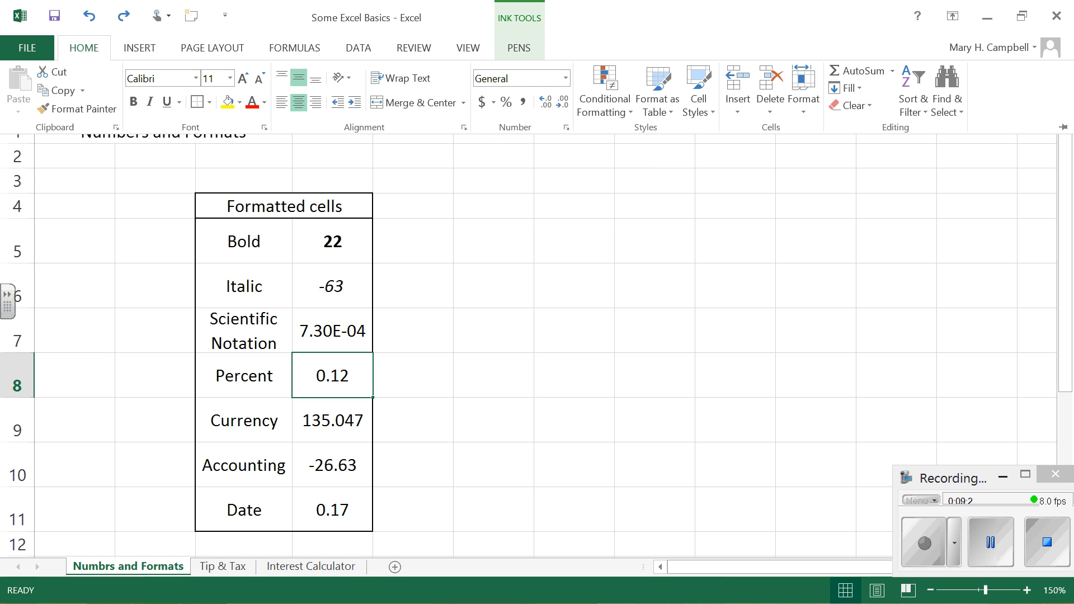
pyautogui.click(567, 75)
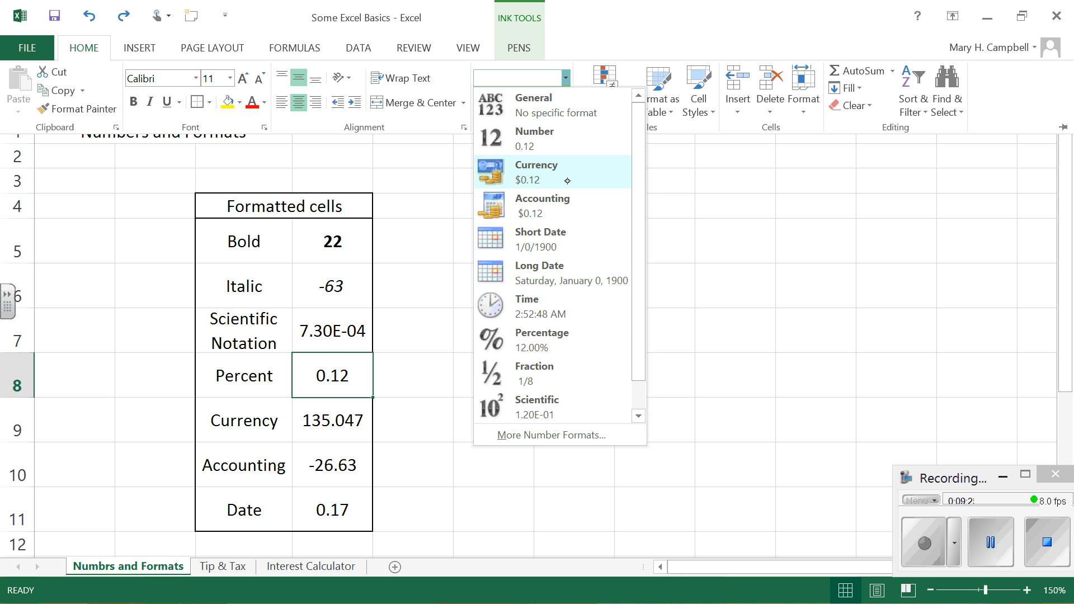
pyautogui.click(539, 338)
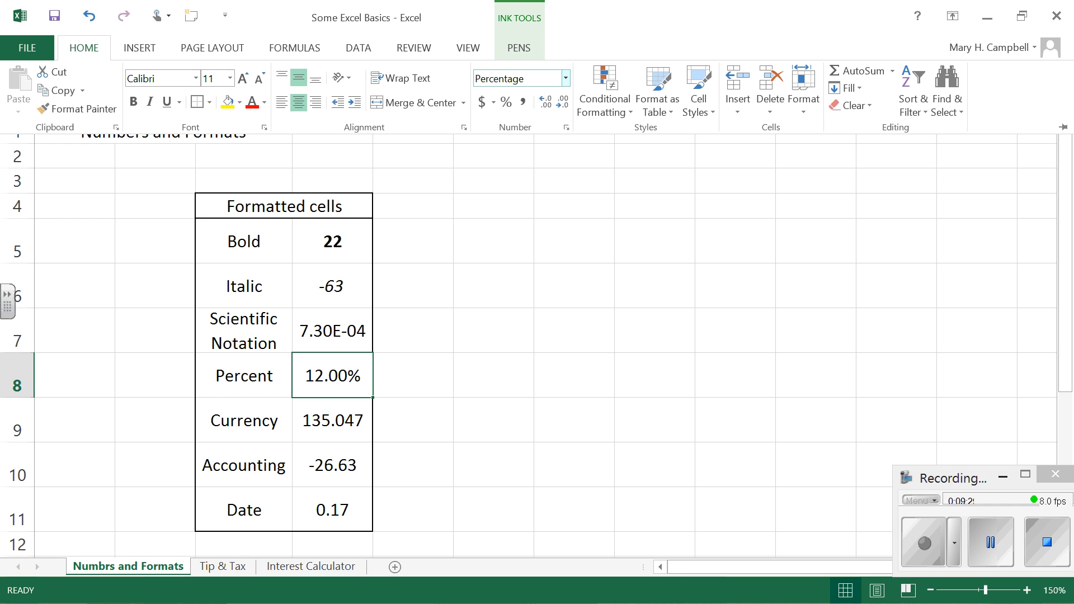
pyautogui.click(89, 16)
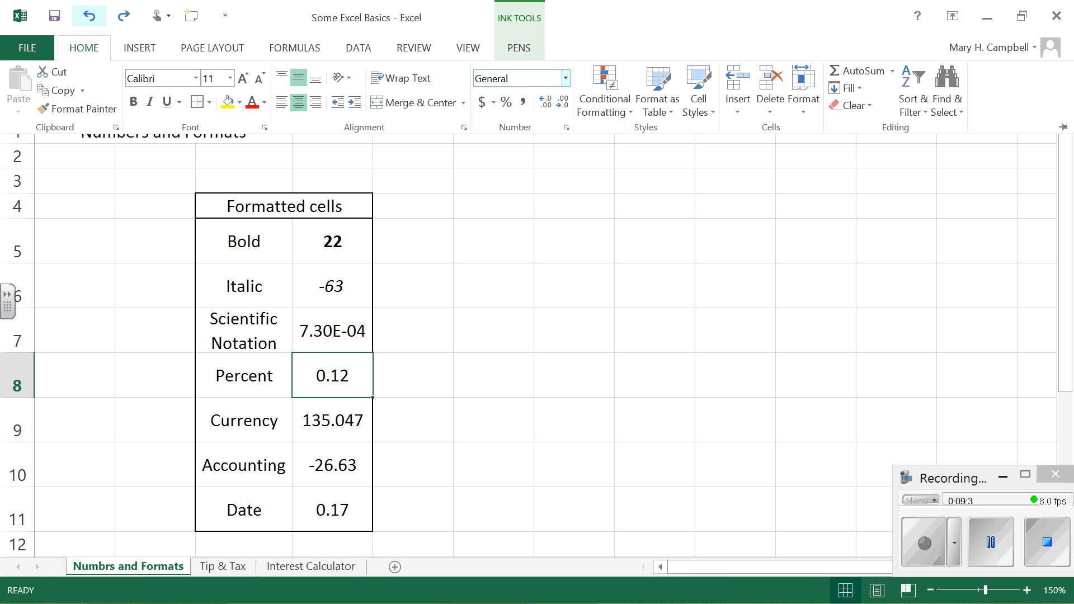
# Step: Format the number in cell D8 as a Percentage with 1 decimal place through the Format Cells settings
pyautogui.click(567, 129)
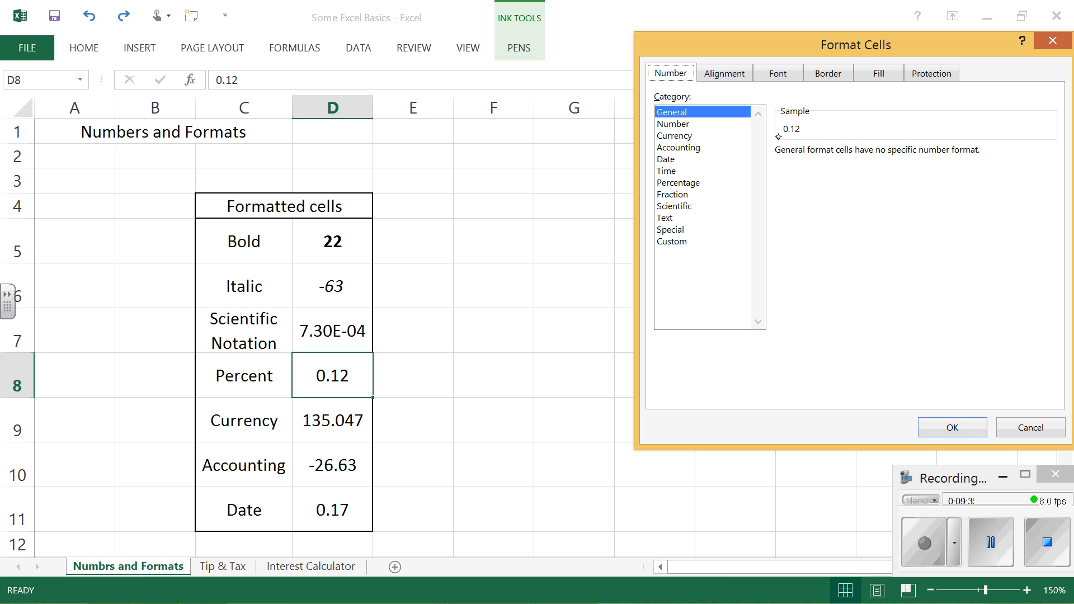
pyautogui.click(695, 183)
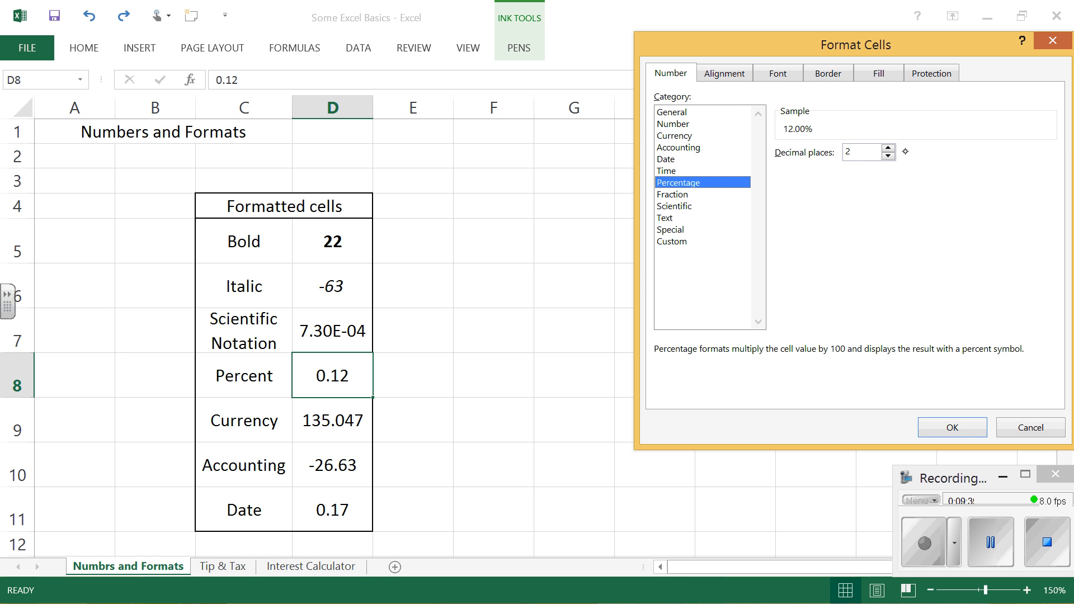
pyautogui.click(886, 158)
pyautogui.click(888, 148)
pyautogui.click(888, 147)
pyautogui.click(888, 147)
pyautogui.click(888, 147)
pyautogui.click(888, 156)
pyautogui.click(888, 157)
pyautogui.click(888, 156)
pyautogui.click(888, 156)
pyautogui.click(963, 424)
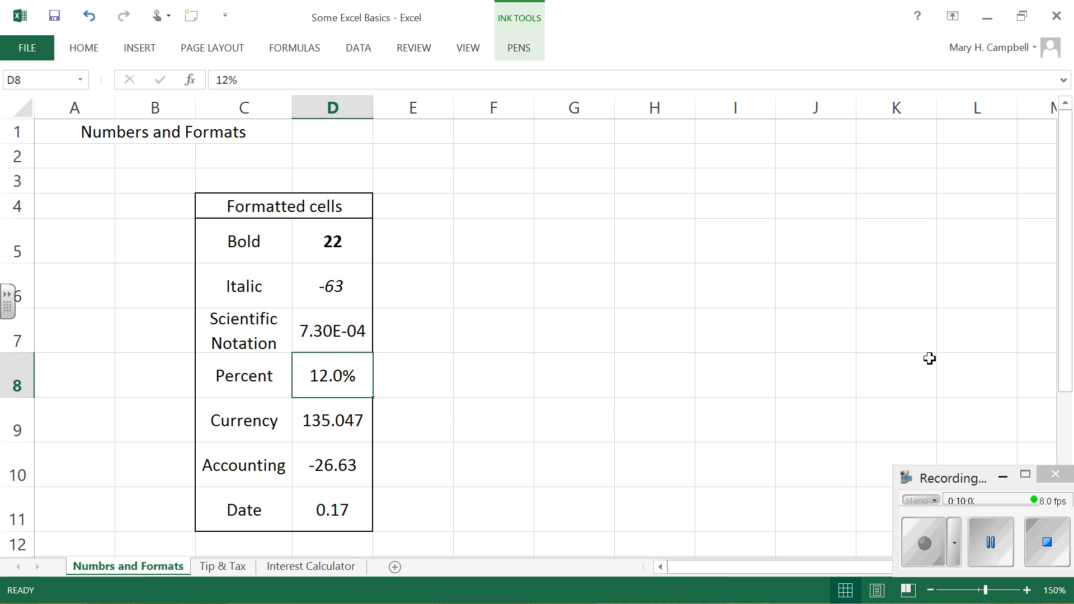
# Step: Apply the Currency number format to the number in cell D9, beside the Currency label
pyautogui.click(334, 417)
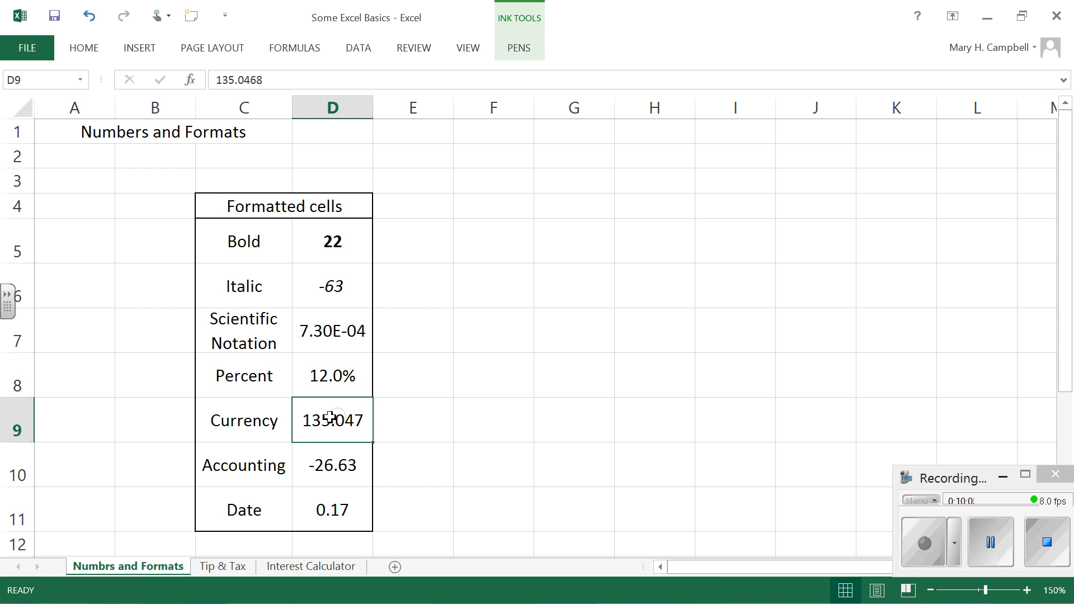
pyautogui.click(93, 51)
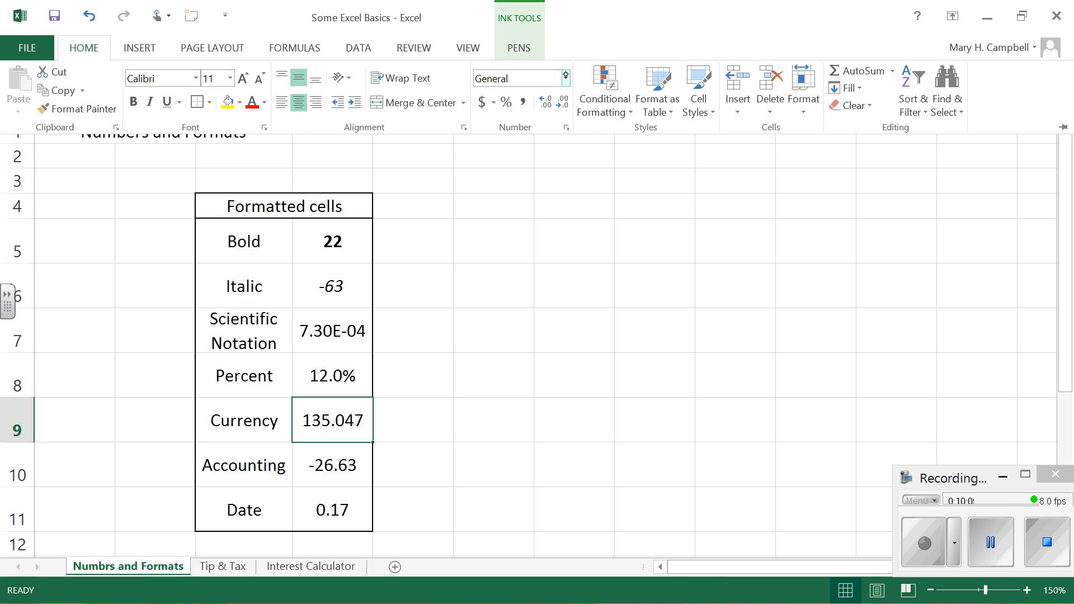
pyautogui.click(565, 78)
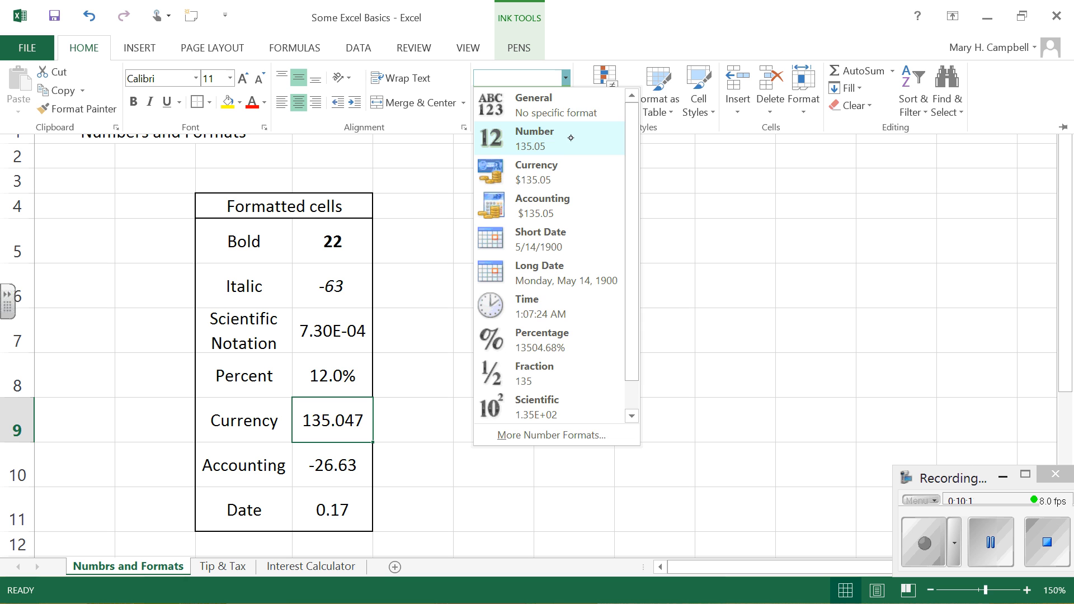
pyautogui.click(552, 176)
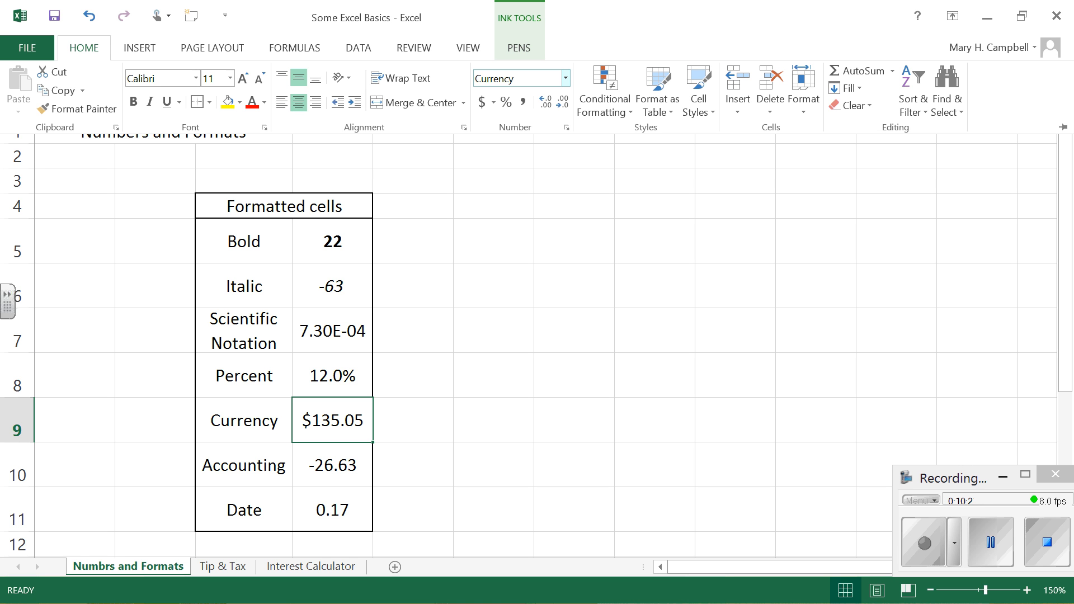
# Step: Apply the Accounting number format to the number in cell D10, beside the Accounting label
pyautogui.click(339, 460)
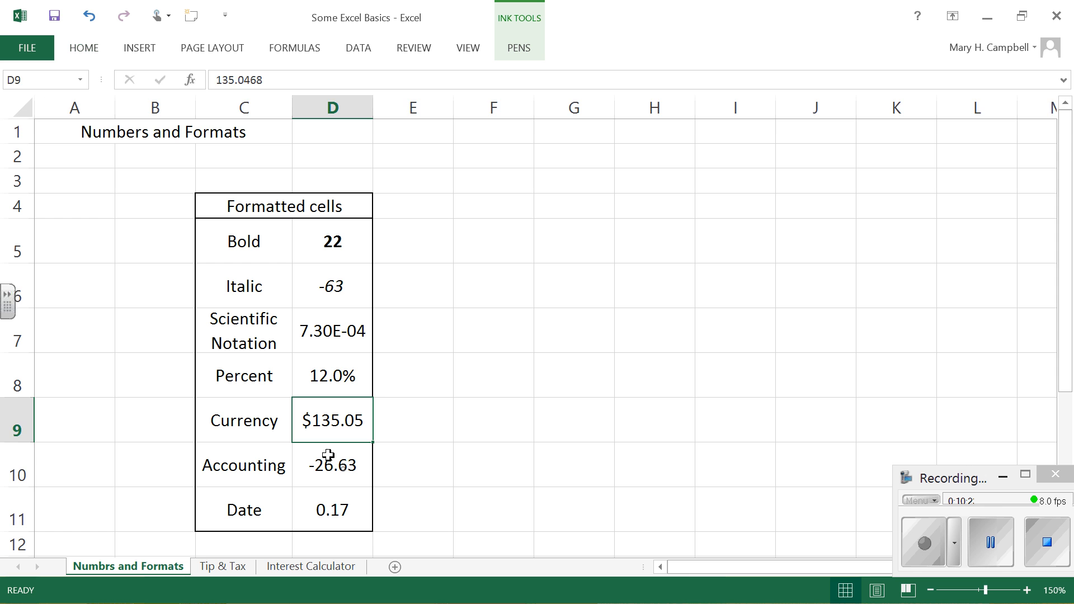
pyautogui.click(330, 456)
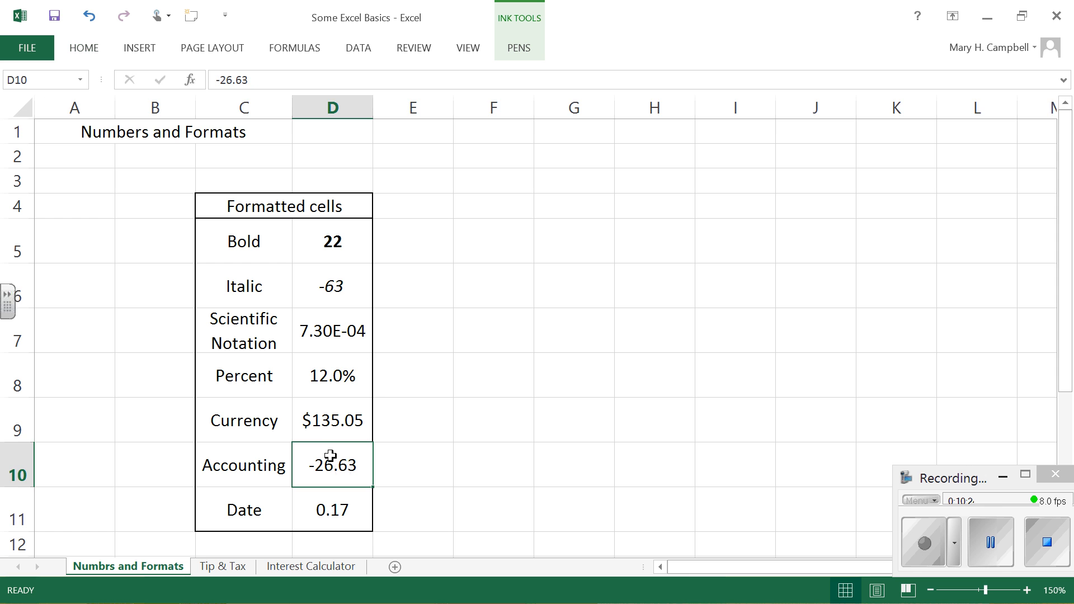
pyautogui.click(83, 50)
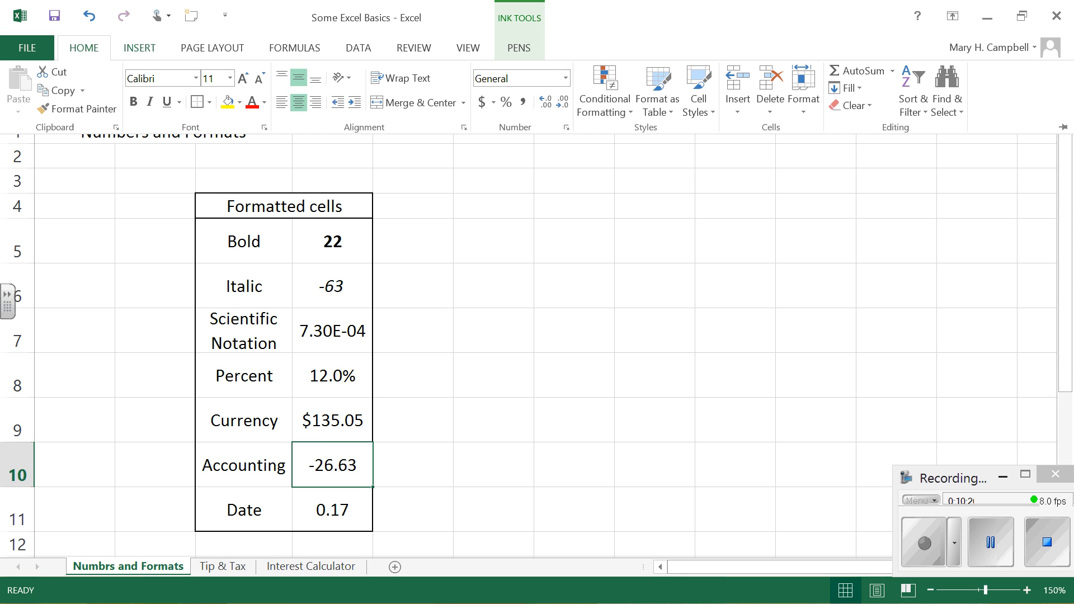
pyautogui.click(566, 78)
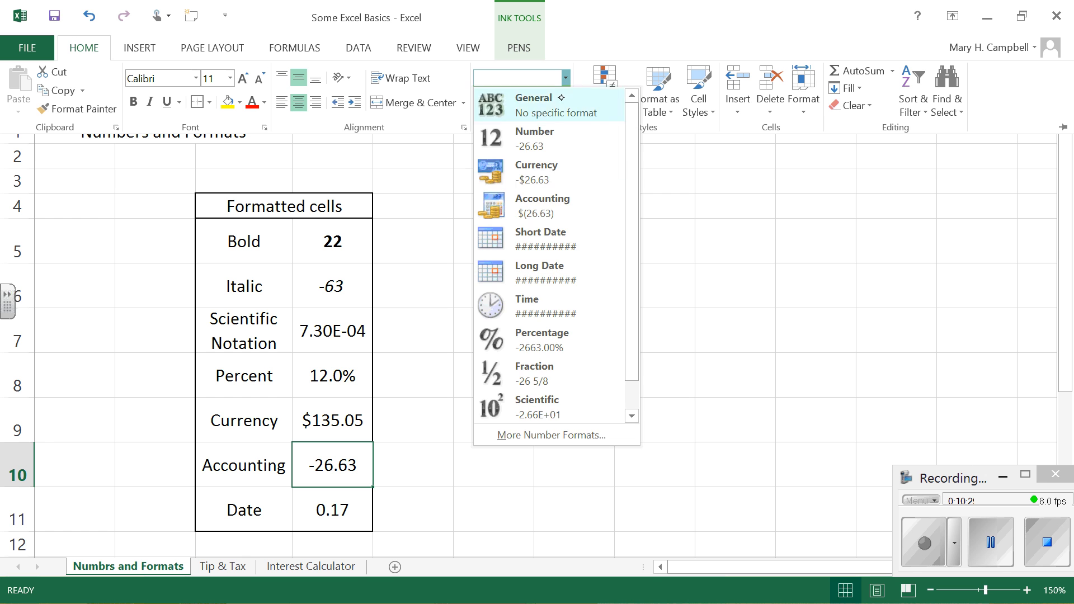
pyautogui.click(554, 203)
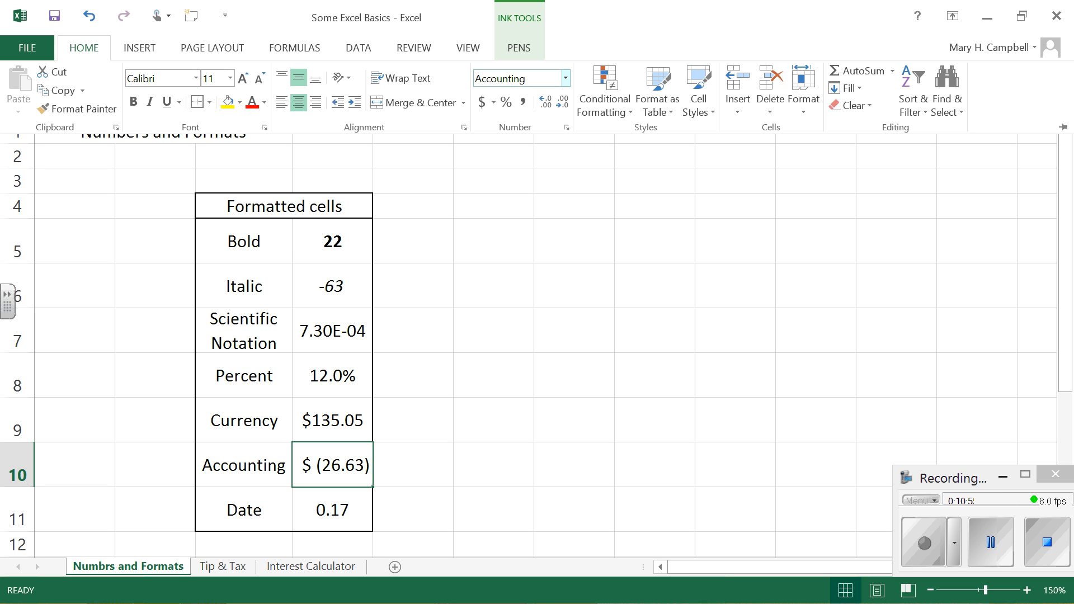
# Step: Examine the currency symbols offered for the Accounting format of cell D10, keeping the $ symbol
pyautogui.click(566, 127)
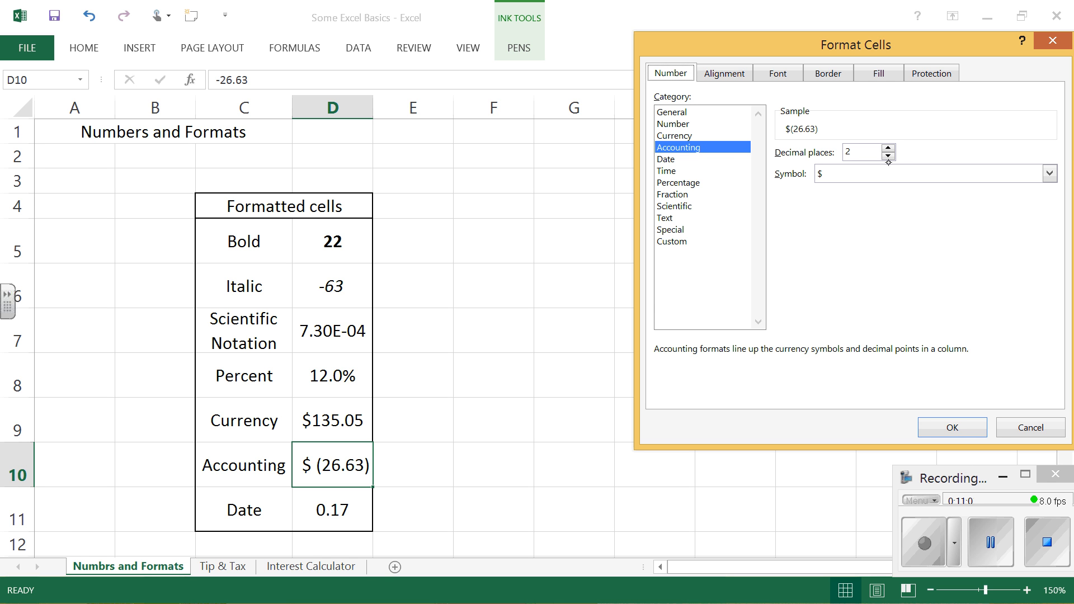
pyautogui.click(1049, 172)
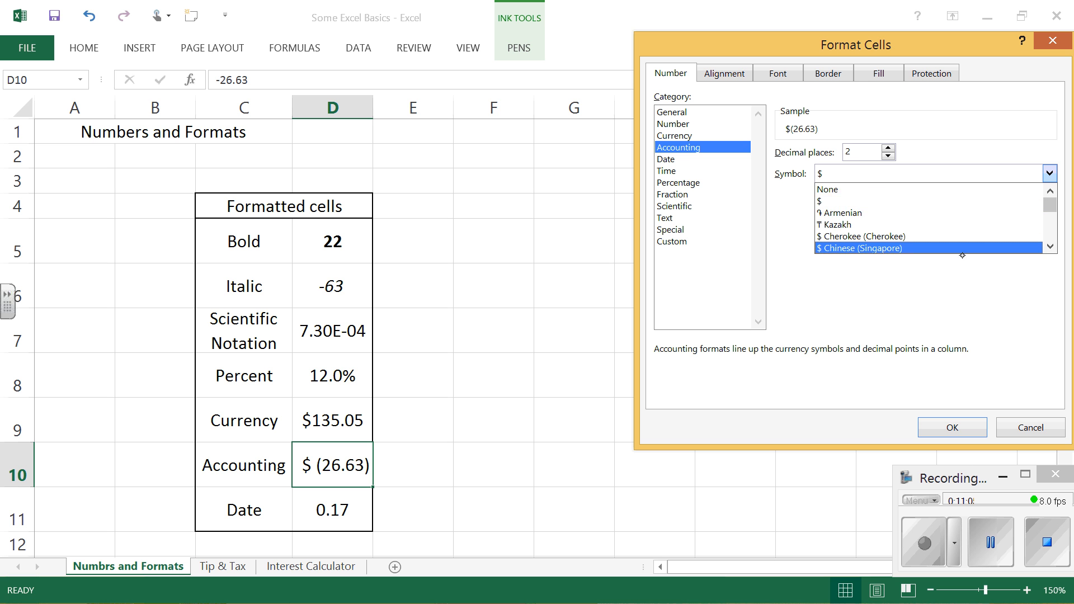
pyautogui.click(1049, 246)
pyautogui.click(1048, 247)
pyautogui.click(1048, 246)
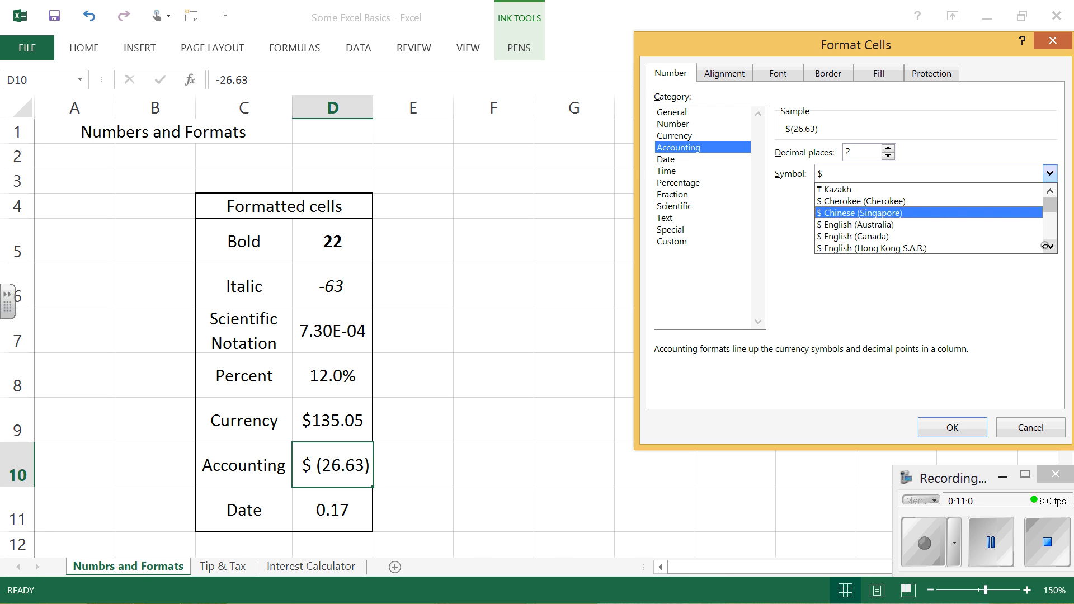
pyautogui.click(1049, 246)
pyautogui.click(1048, 246)
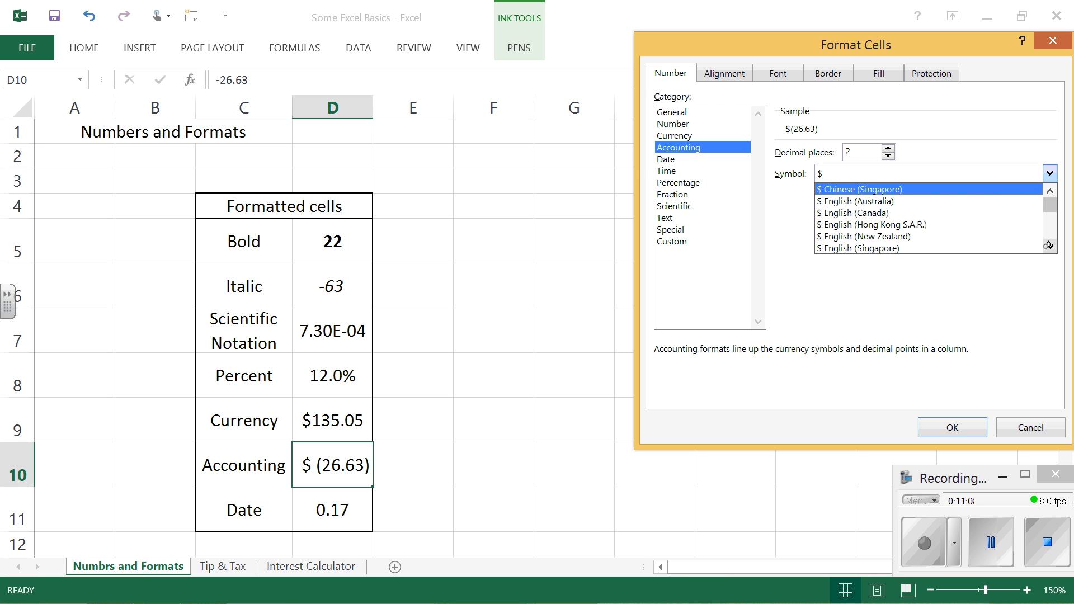
pyautogui.click(1052, 175)
pyautogui.click(1051, 174)
pyautogui.click(1051, 175)
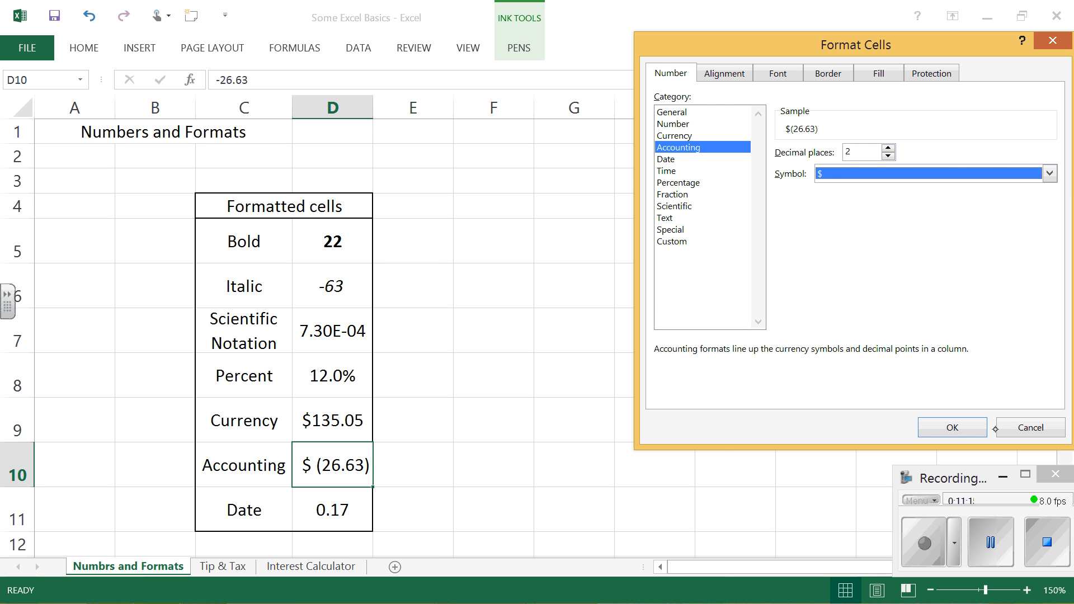
# Step: Preview the four negative-number styles of the Currency format for cell D10, and leave the format settings without applying any
pyautogui.click(687, 137)
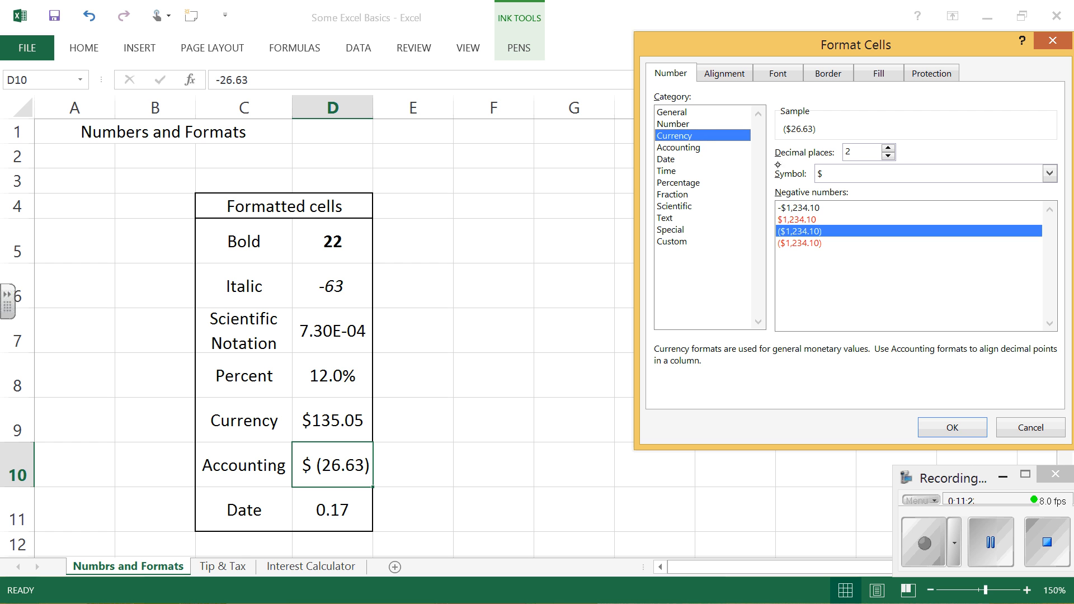
pyautogui.click(820, 206)
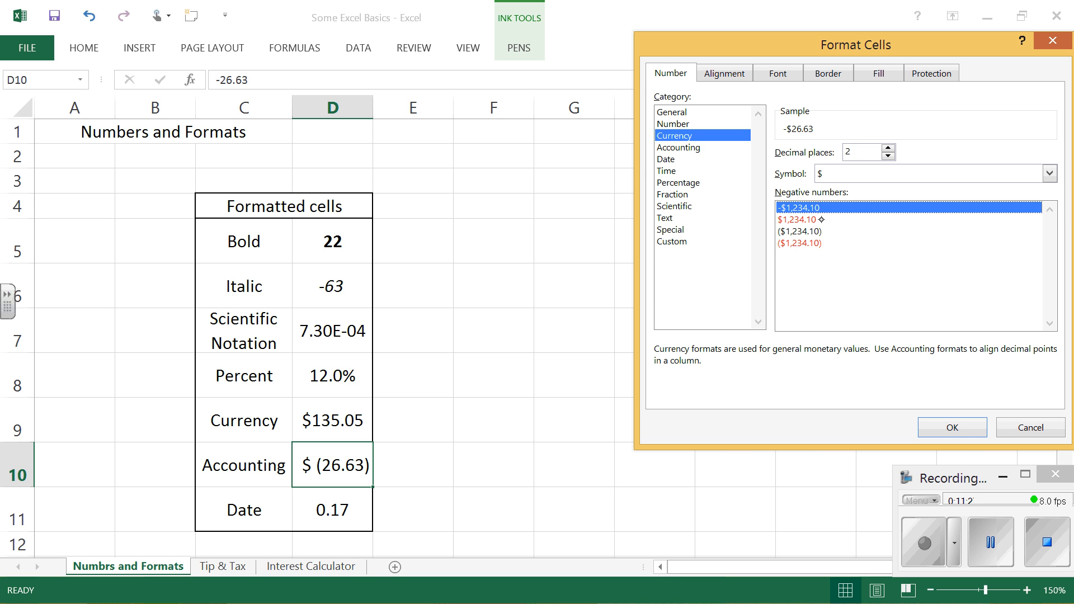
pyautogui.click(818, 221)
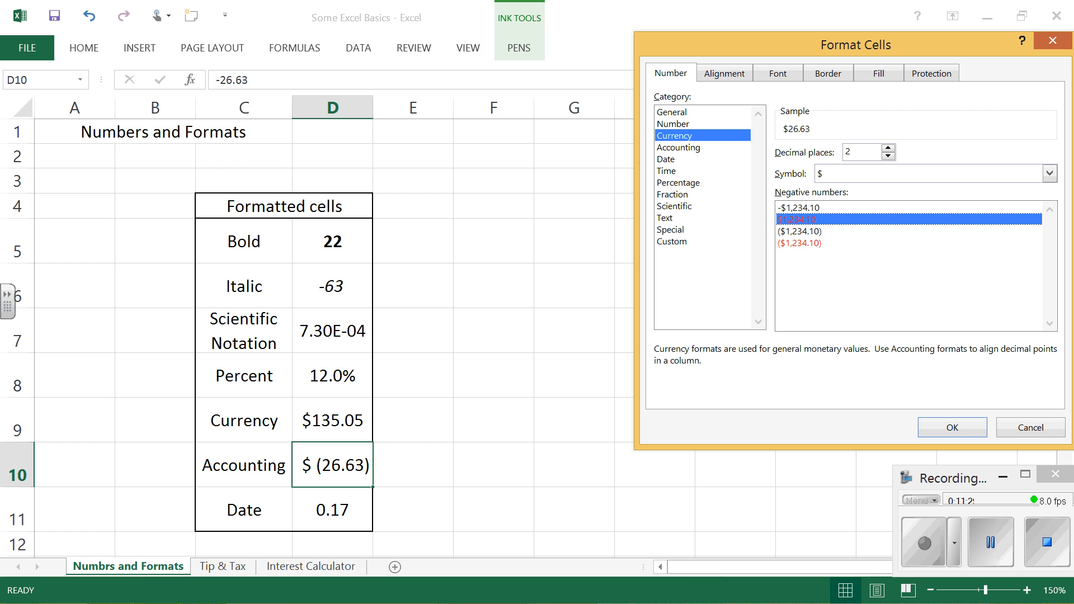
pyautogui.click(828, 229)
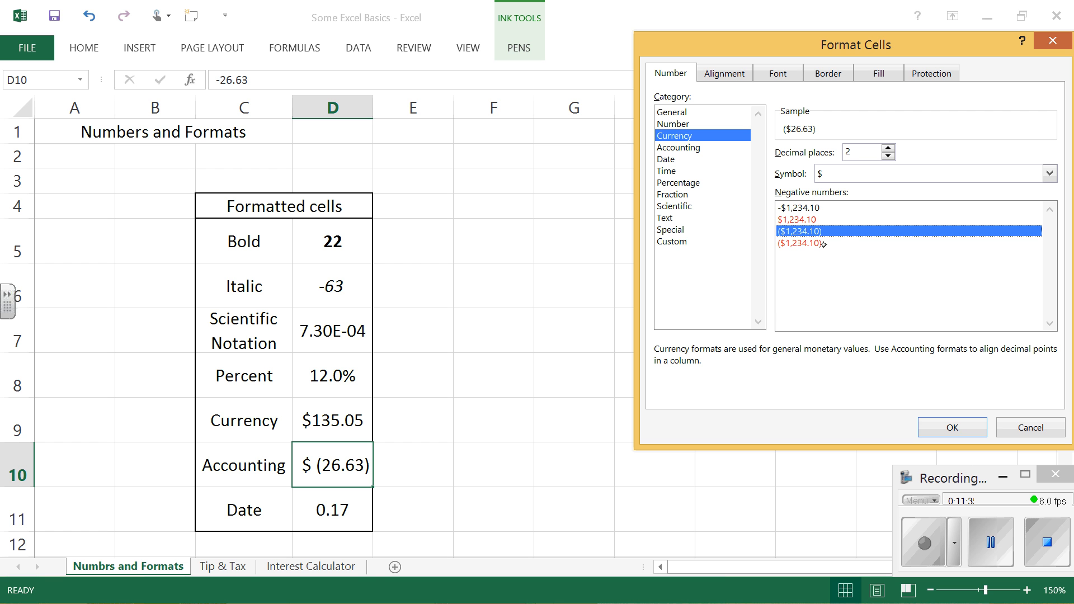
pyautogui.click(822, 243)
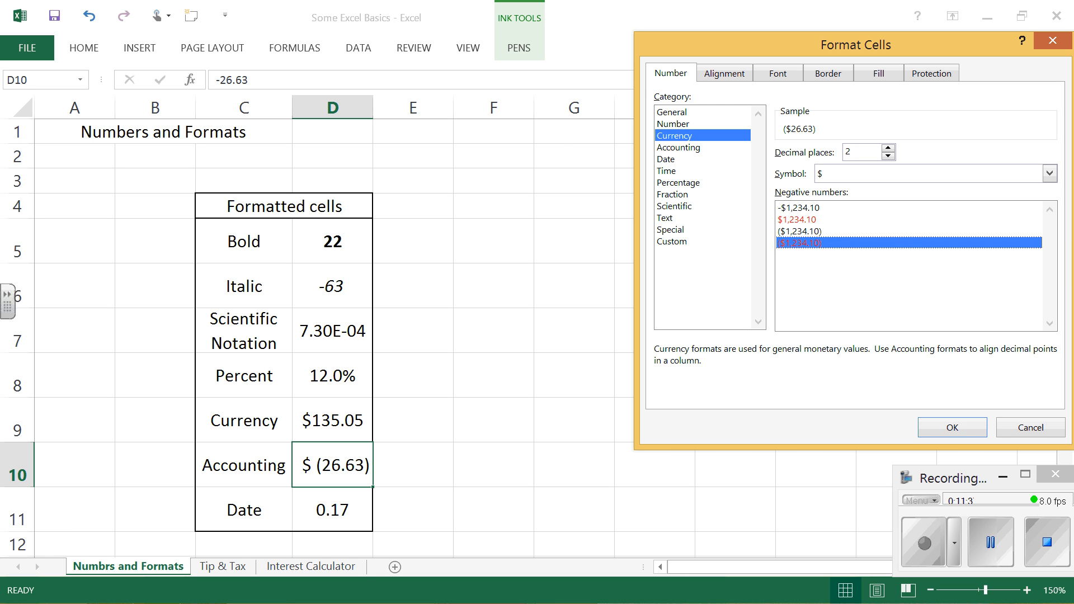
pyautogui.click(825, 208)
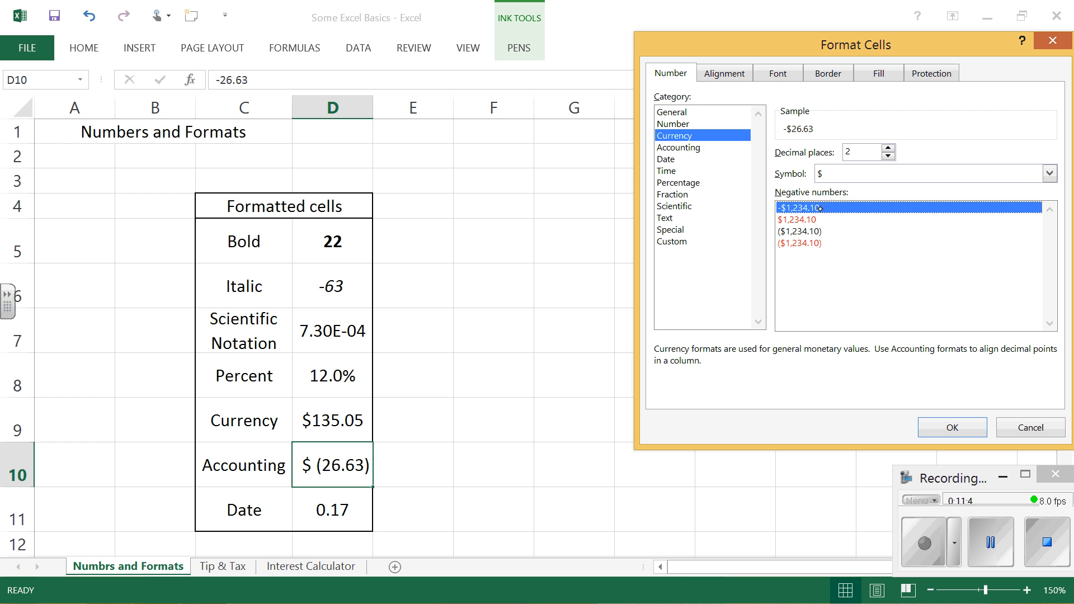
pyautogui.click(1022, 422)
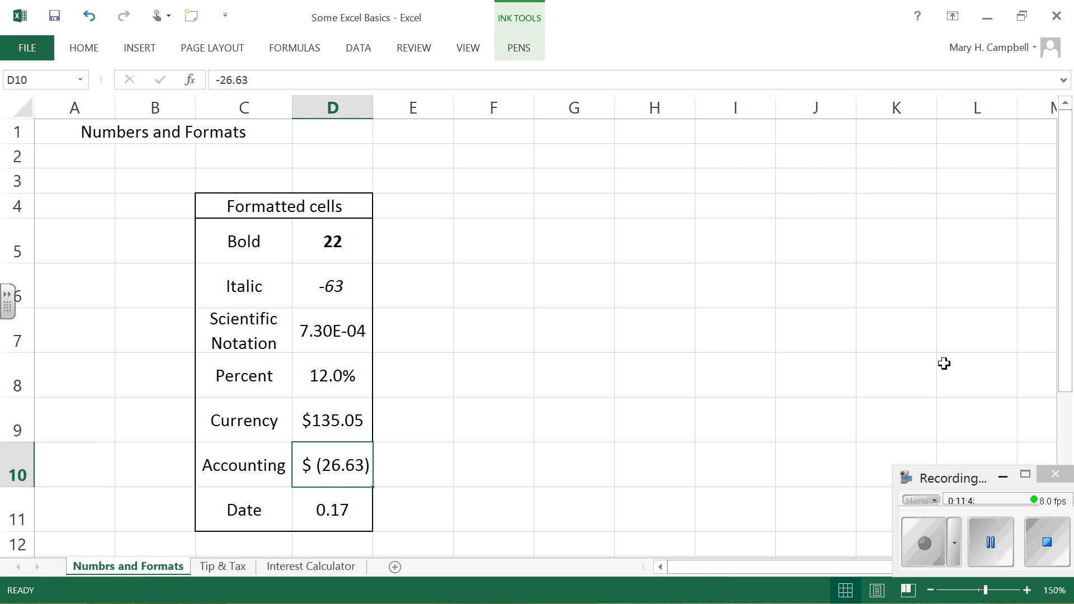
# Step: Apply the Short Date number format to the number in cell D11, beside the Date label
pyautogui.click(334, 503)
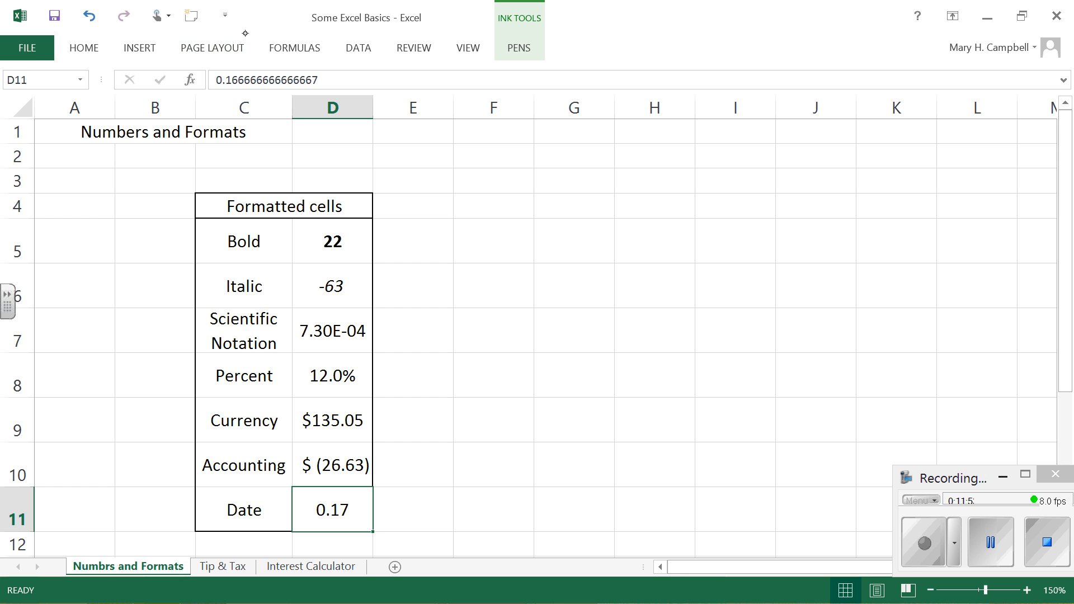
pyautogui.click(84, 53)
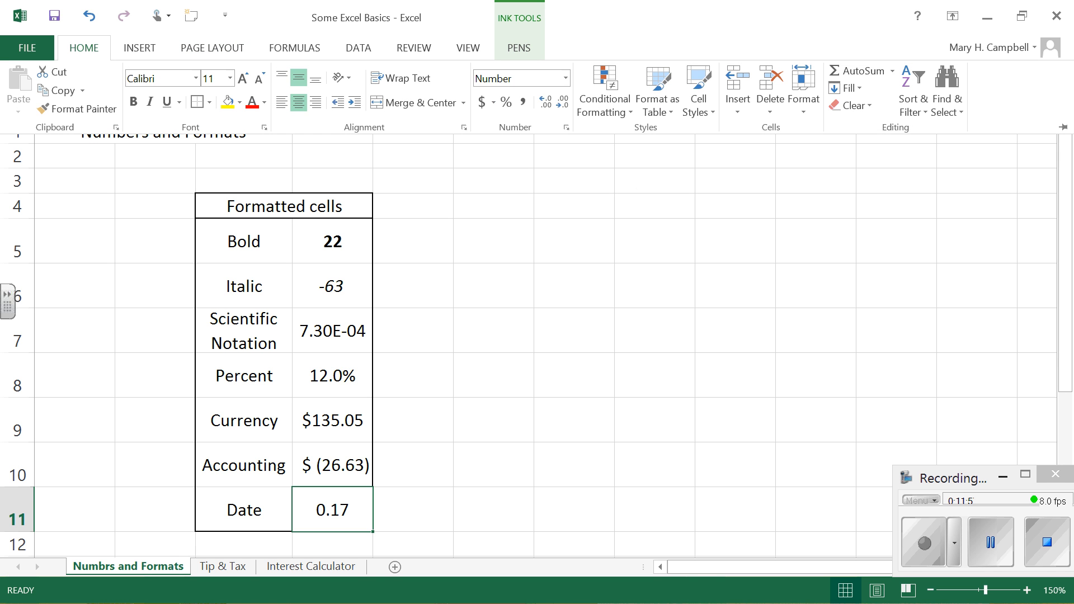
pyautogui.click(563, 75)
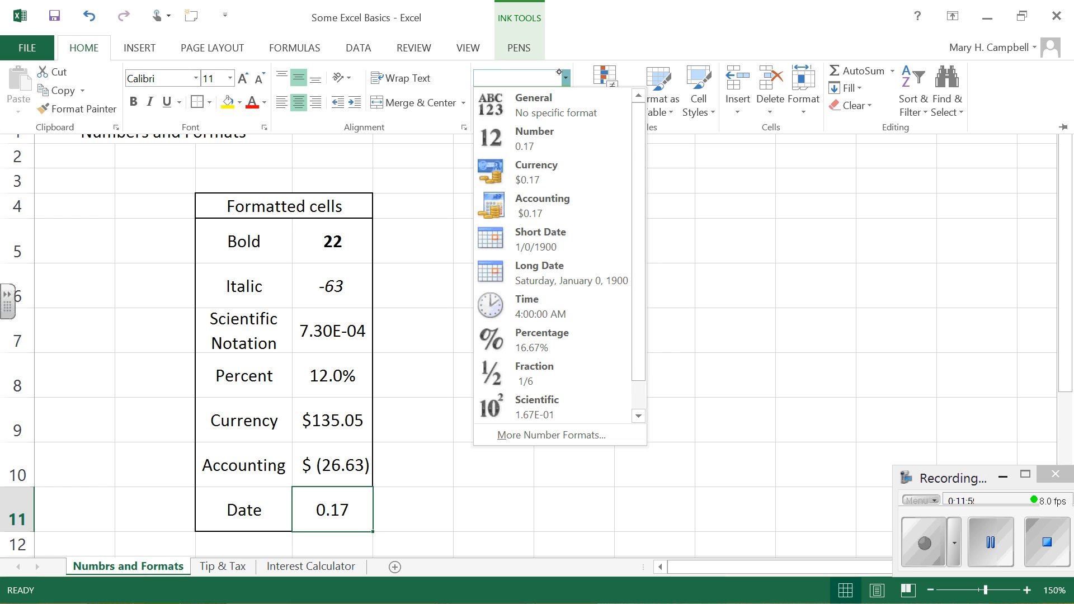
pyautogui.click(561, 242)
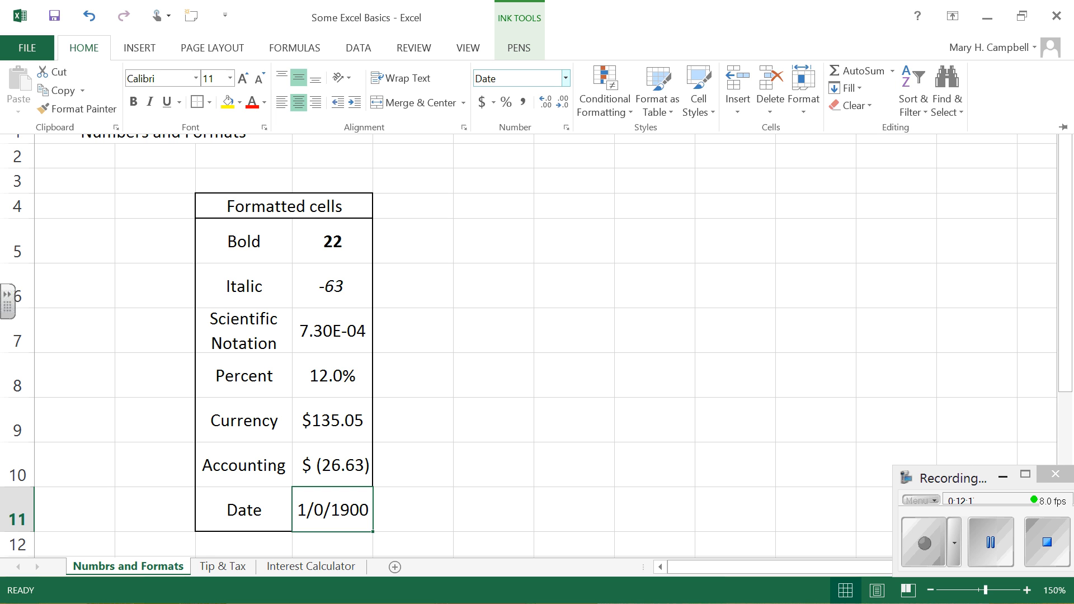
# Step: Replace the value in cell D11, beside the Date label, with the date 1/6/2014
pyautogui.click(345, 521)
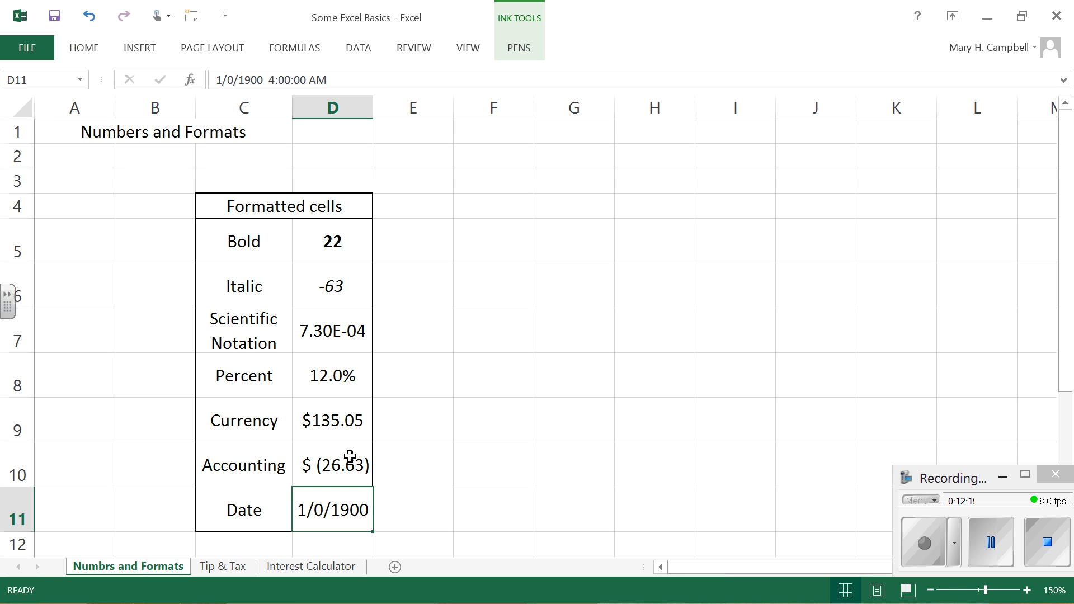
pyautogui.write('1/6/')
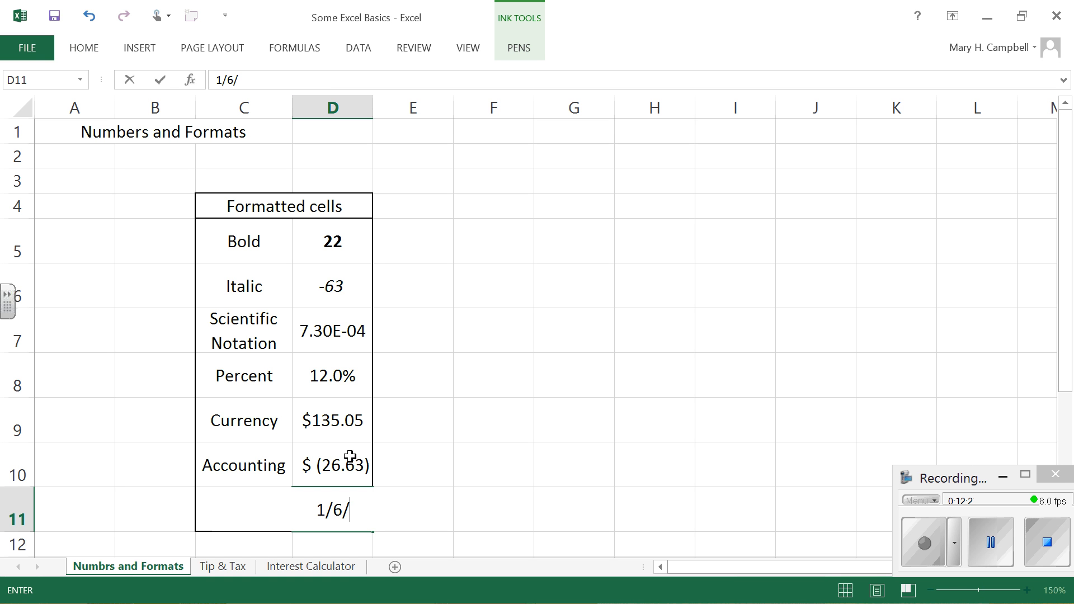
pyautogui.write('20')
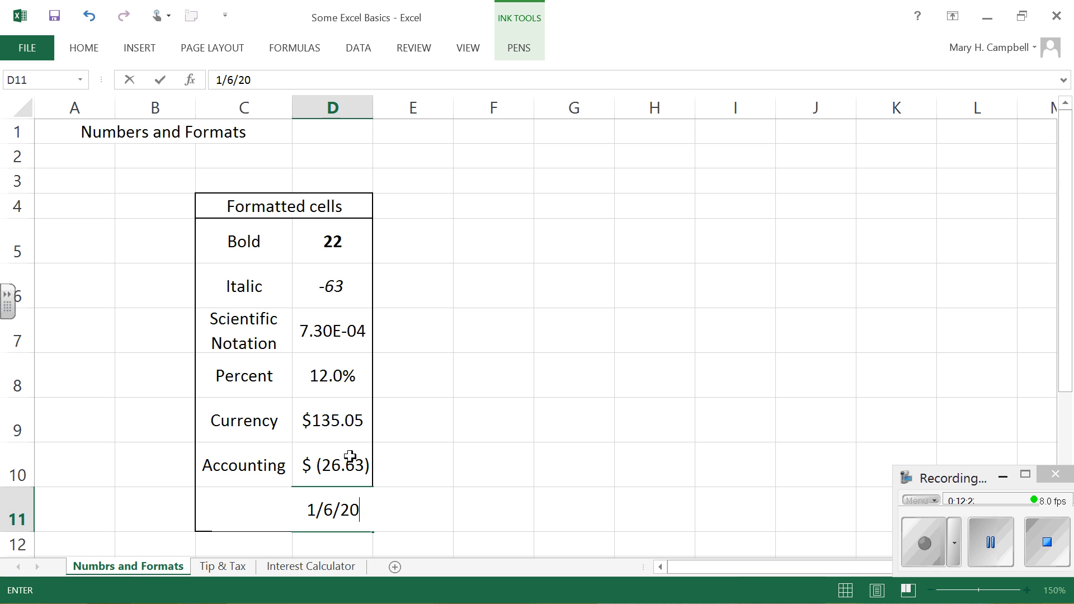
pyautogui.write('14')
pyautogui.press('Return')
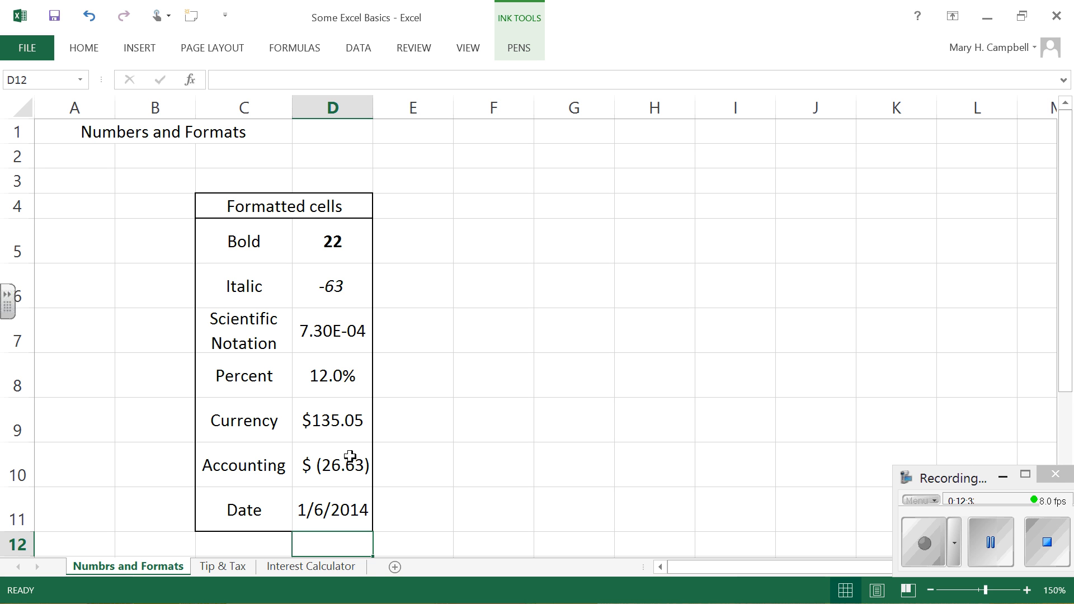
# Step: Fill the merged Formatted cells heading with the standard light blue color, and view its cell format settings without changing them
pyautogui.click(290, 204)
pyautogui.click(89, 48)
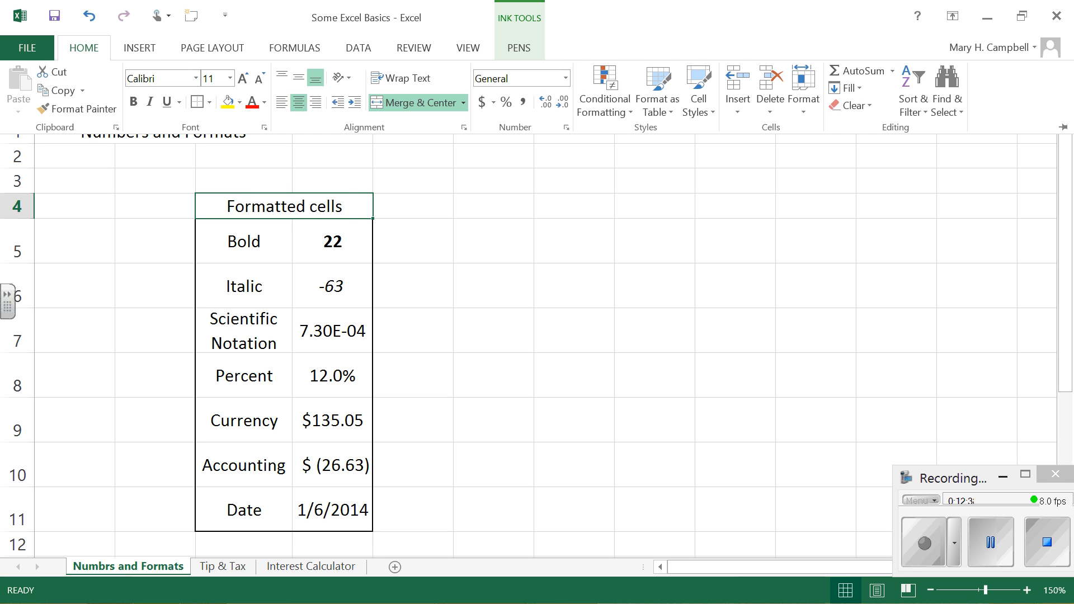
pyautogui.click(239, 103)
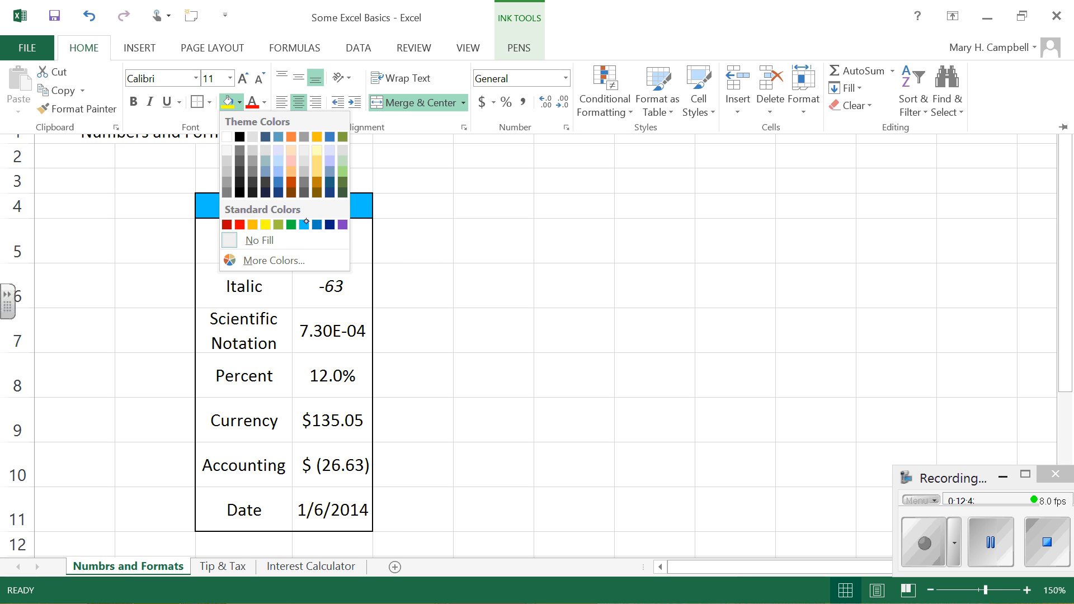
pyautogui.click(304, 225)
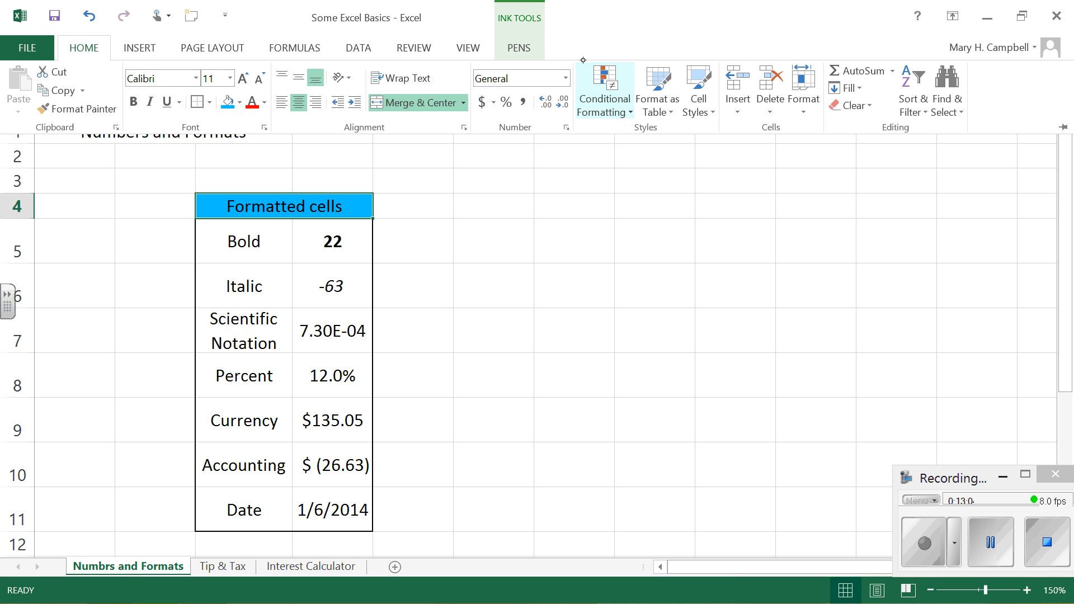
pyautogui.click(566, 127)
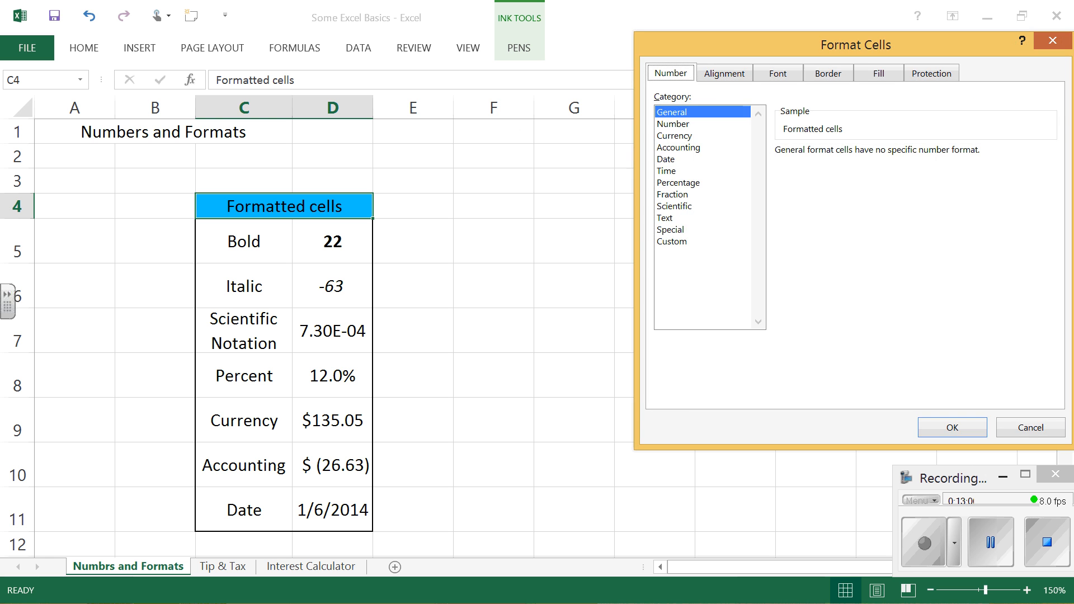
pyautogui.click(1034, 420)
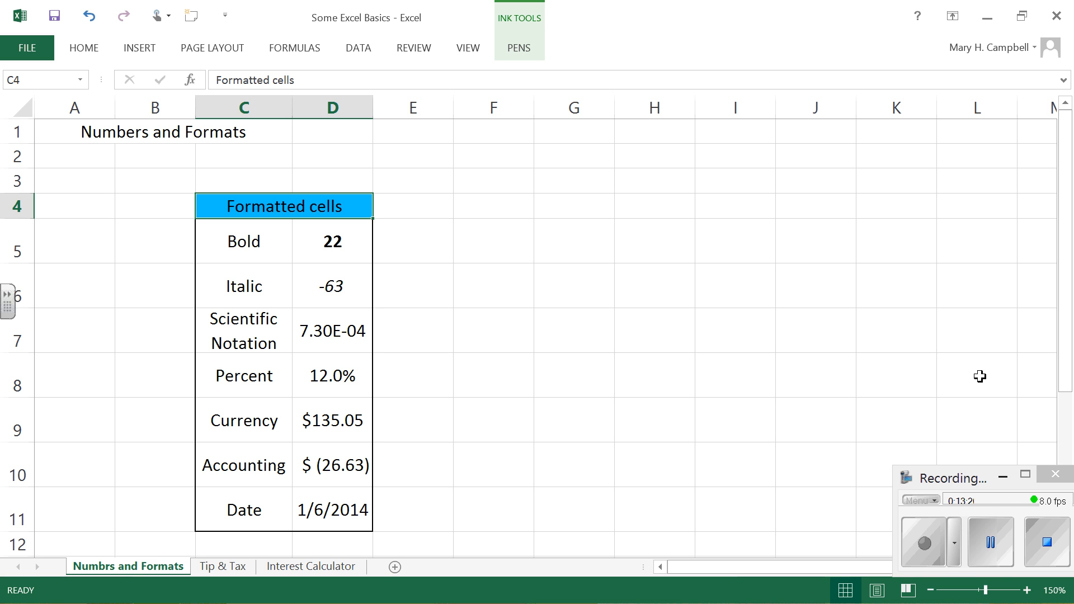
# Step: Undo the heading's blue fill, the date entry and Date format in D11, and the Accounting format in D10
pyautogui.click(96, 21)
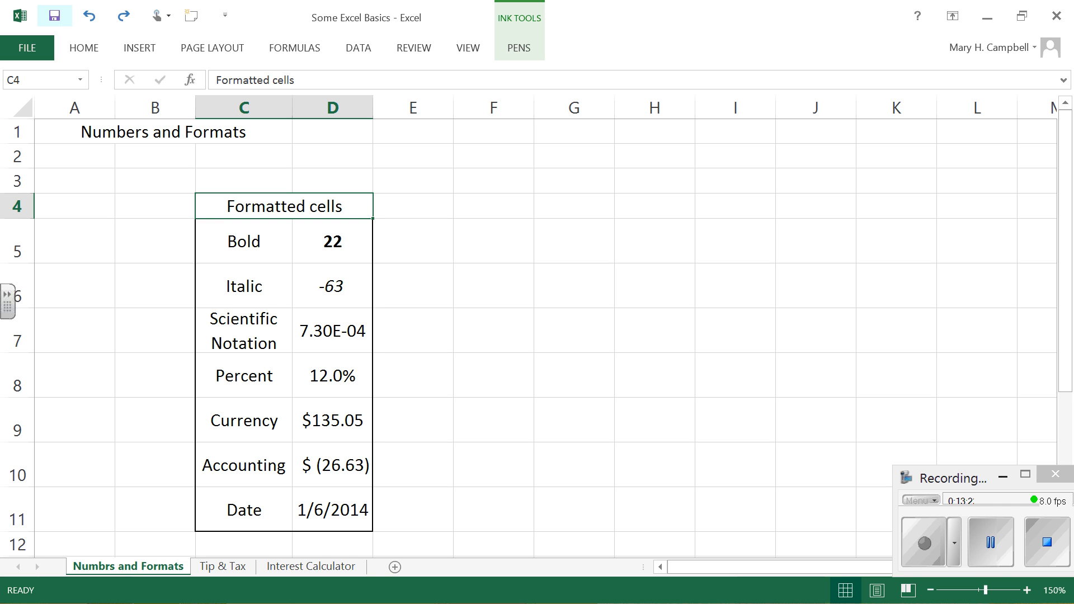
pyautogui.click(98, 23)
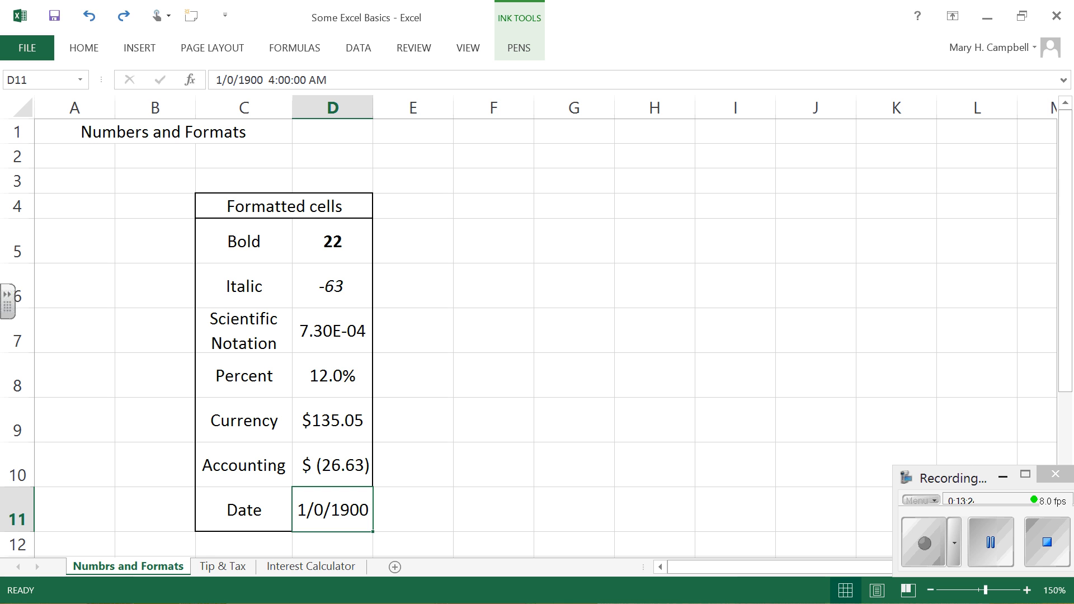
pyautogui.click(91, 21)
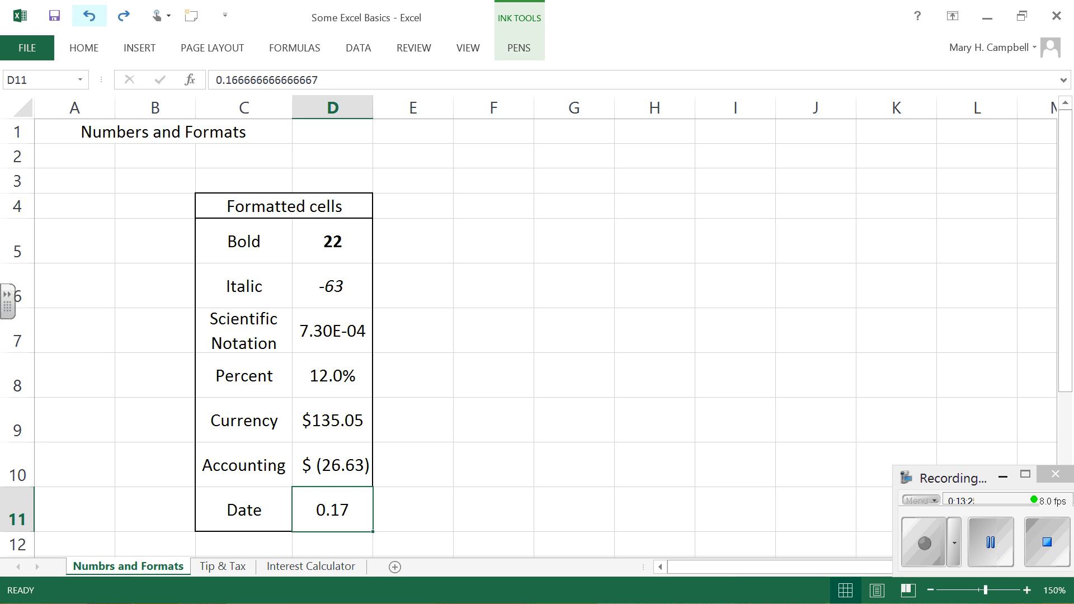
pyautogui.click(91, 21)
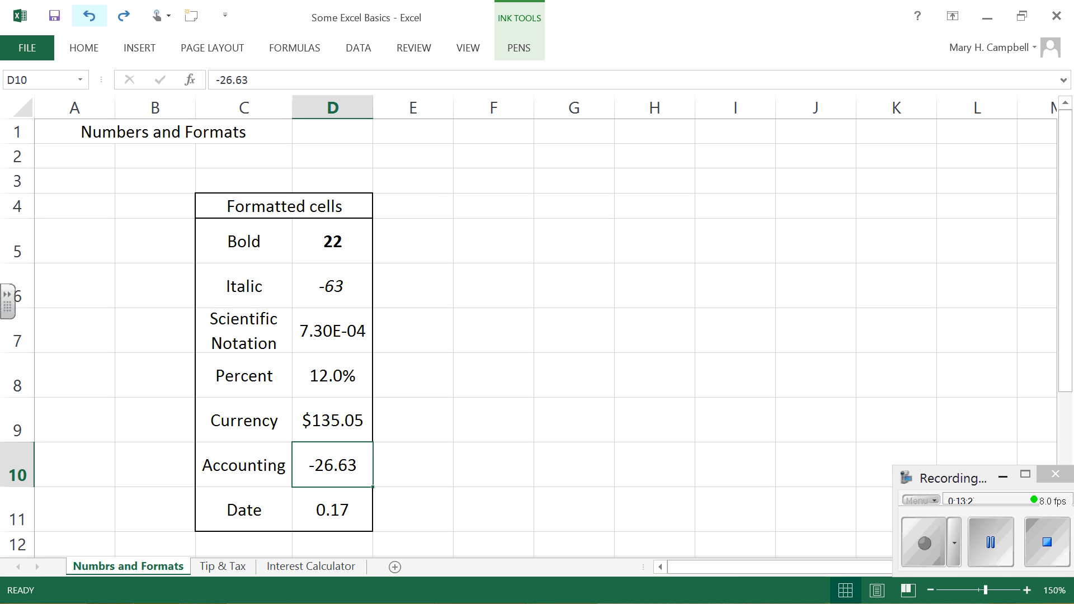
# Step: Redo the Accounting format in D10, the Date format and 1/6/2014 entry in D11, and the heading's light blue fill
pyautogui.click(124, 17)
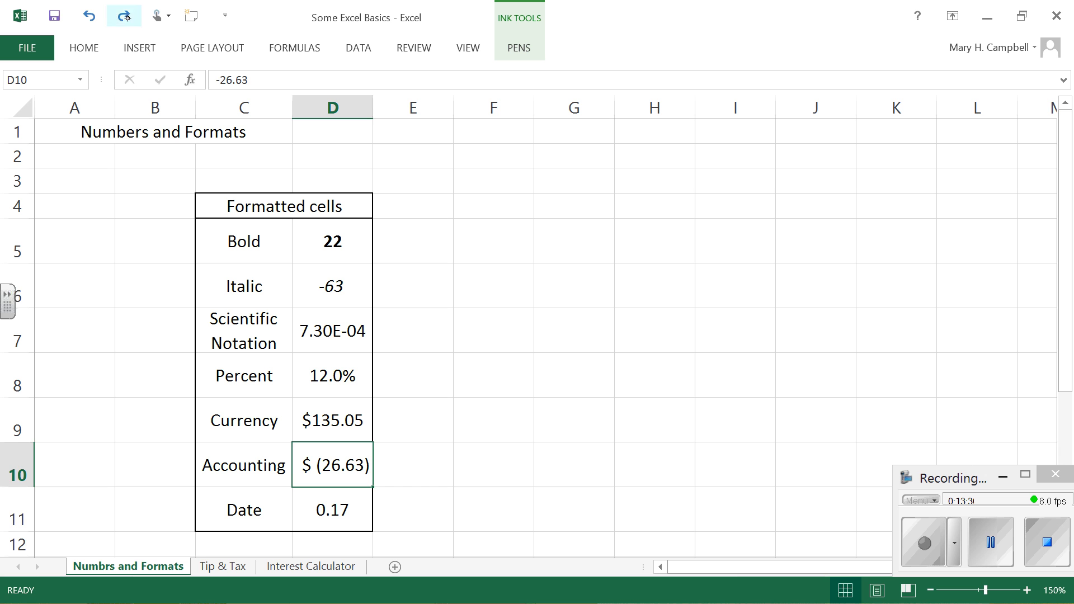
pyautogui.click(124, 16)
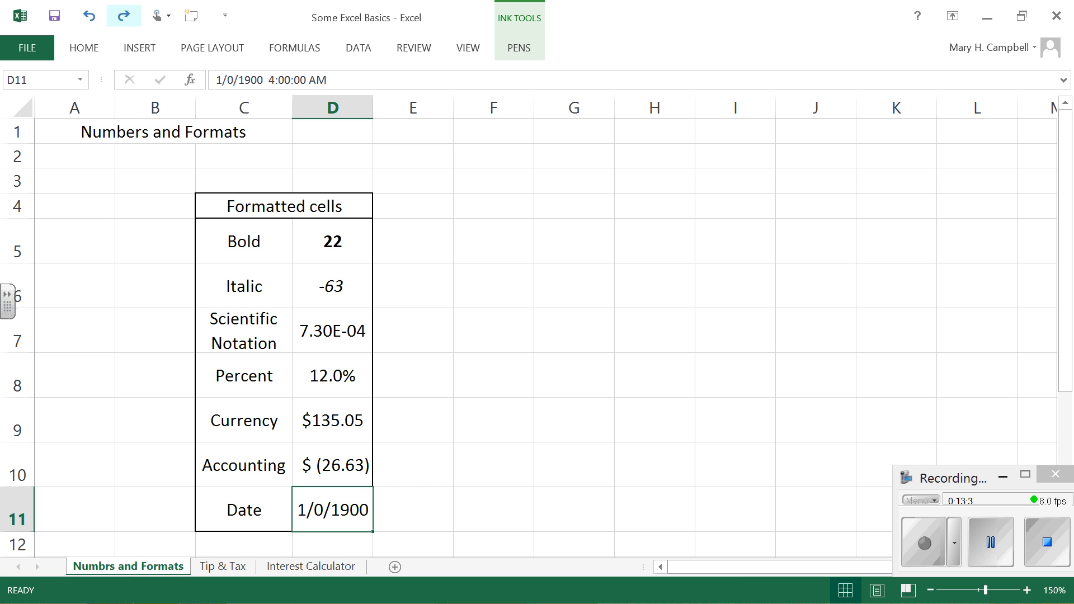
pyautogui.click(124, 15)
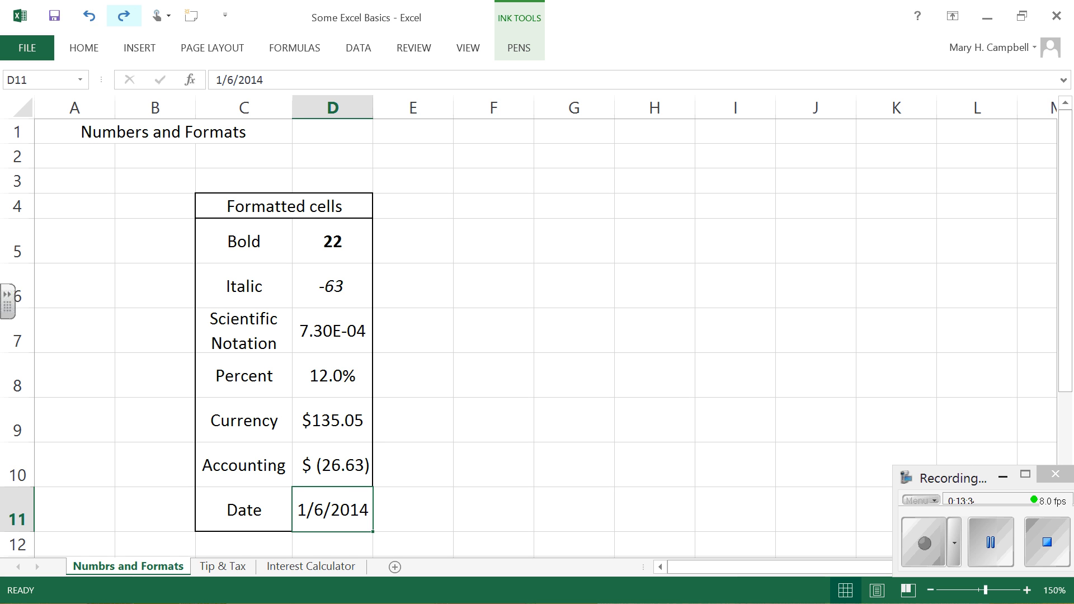
pyautogui.click(124, 16)
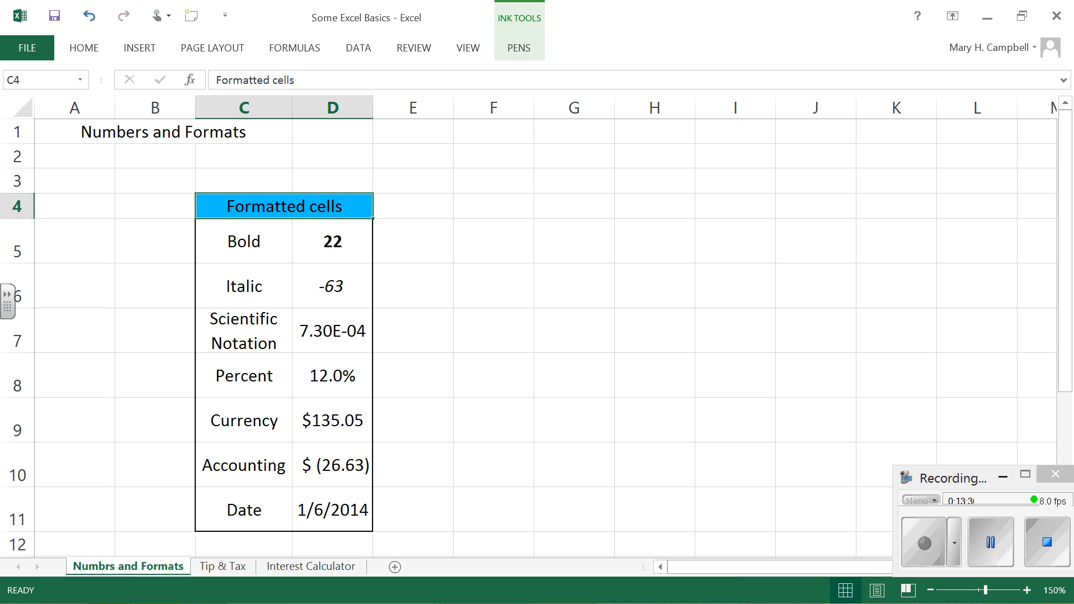